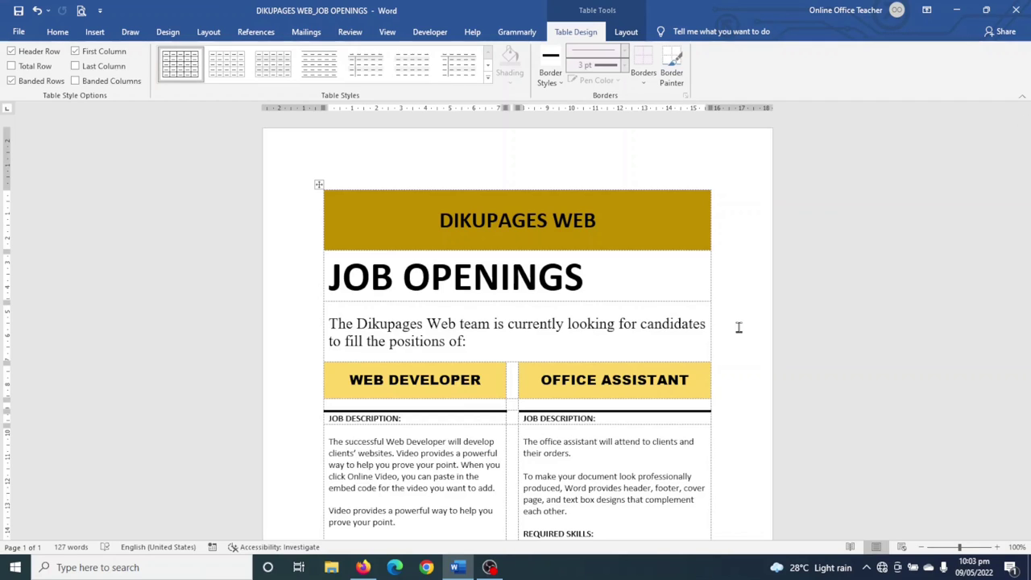
# - Scroll through the finished DIKUPAGES WEB job openings flyer and check it in Print Preview
pyautogui.scroll(-5, 749, 298)
pyautogui.scroll(-2, 749, 296)
pyautogui.scroll(4, 749, 297)
pyautogui.scroll(3, 749, 297)
pyautogui.click(81, 12)
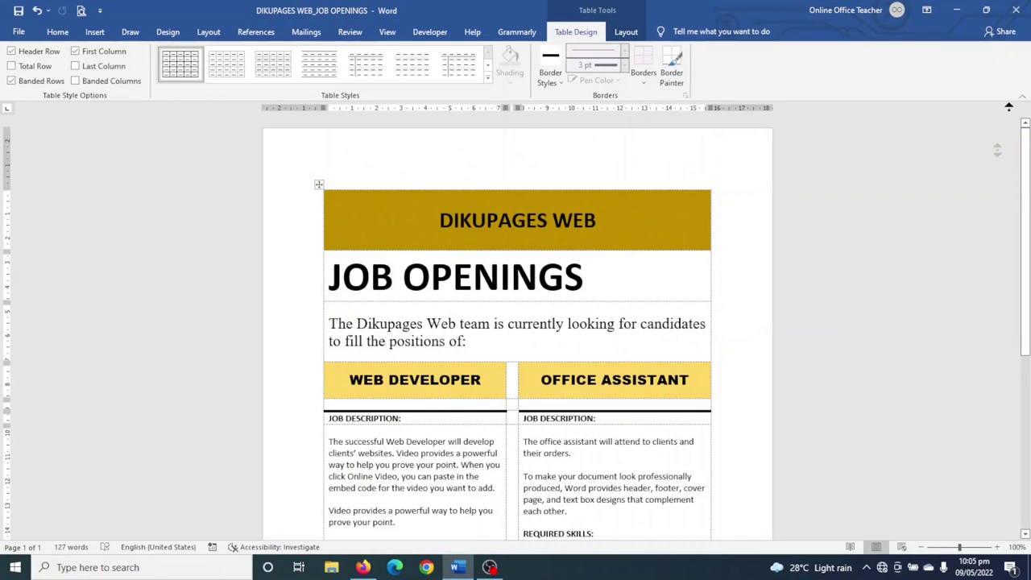
pyautogui.scroll(-1, 1000, 161)
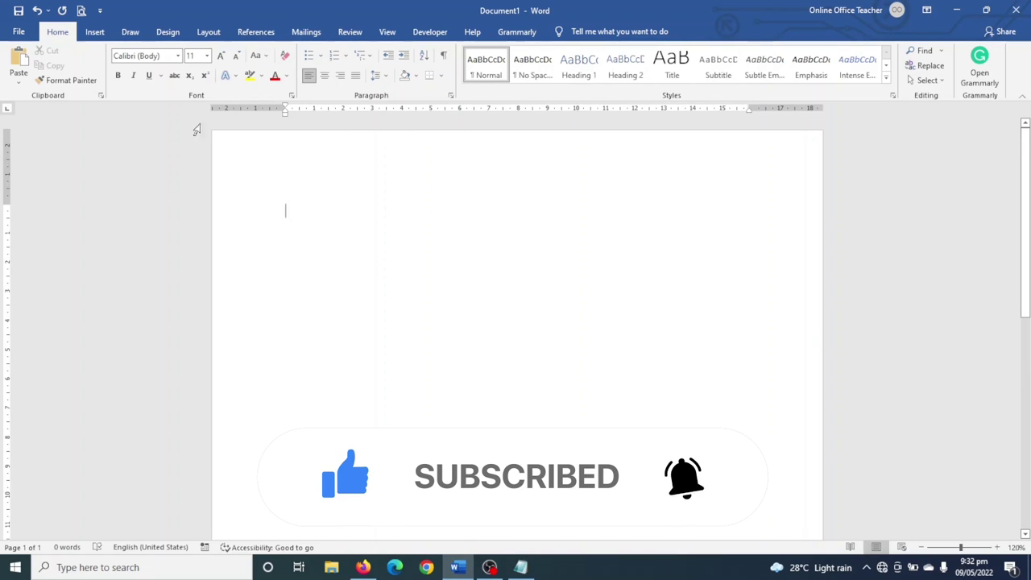
# - Insert a 2-column by 8-row table on the blank page
pyautogui.click(95, 33)
pyautogui.click(92, 65)
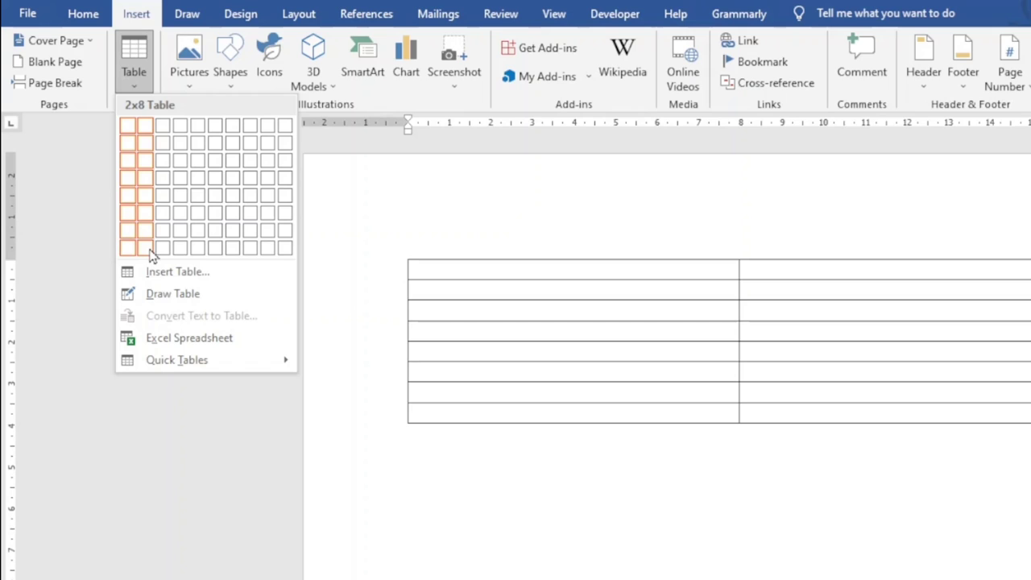
pyautogui.click(149, 250)
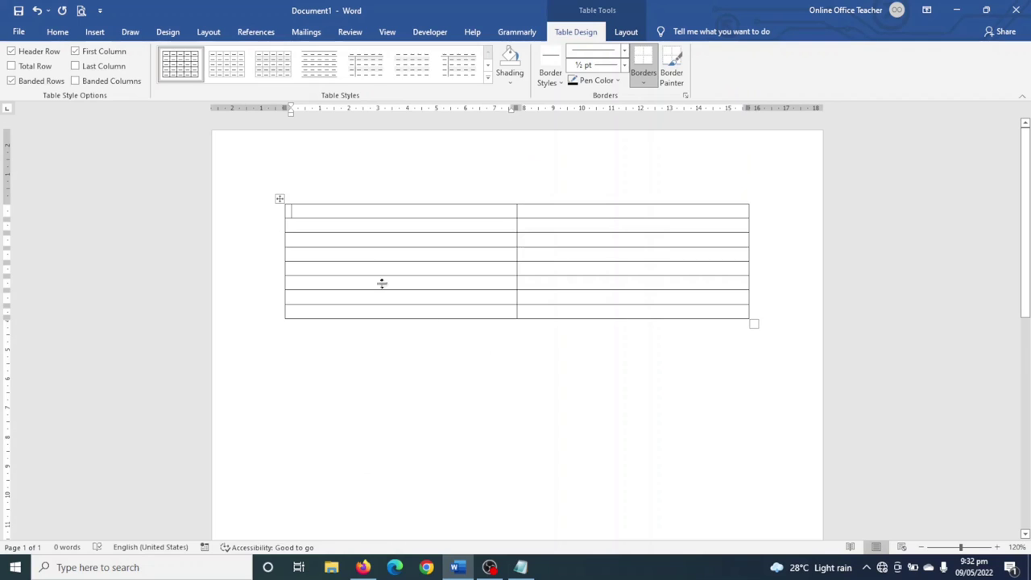
# - Merge the first table row into one cell and type 'DIKUPAGES WEB'
pyautogui.moveTo(294, 210); pyautogui.dragTo(546, 209)
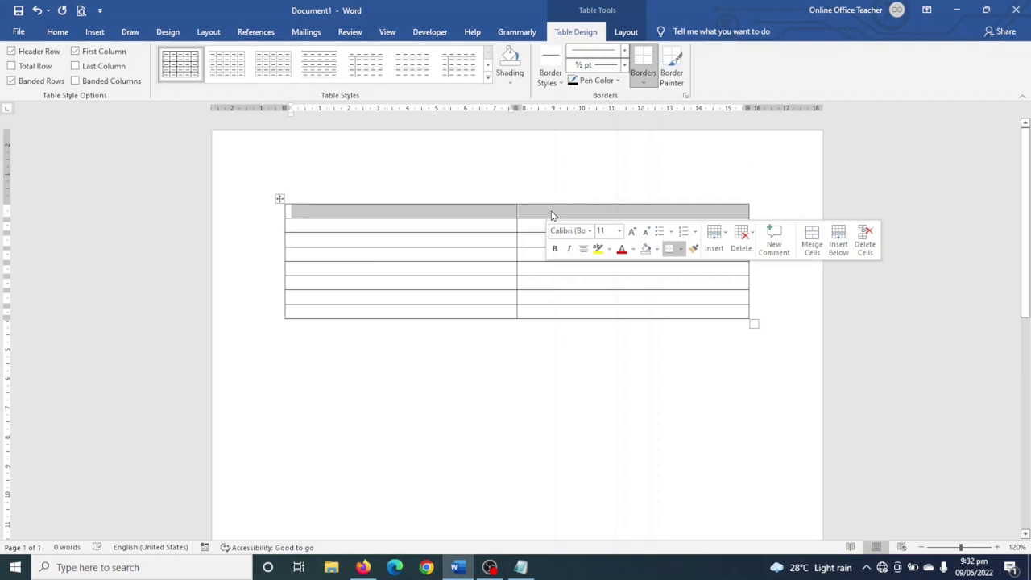
pyautogui.click(625, 33)
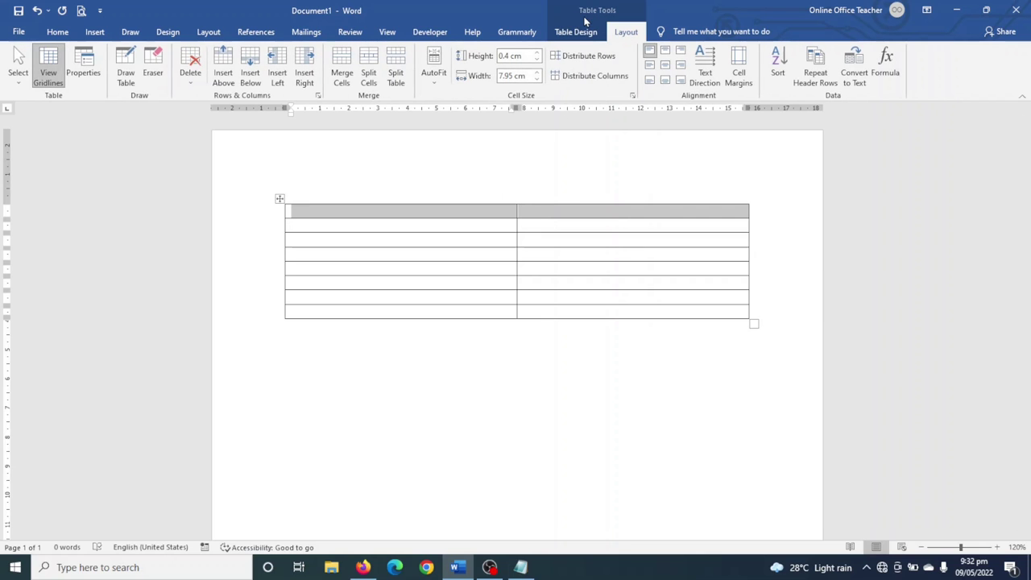
pyautogui.click(342, 68)
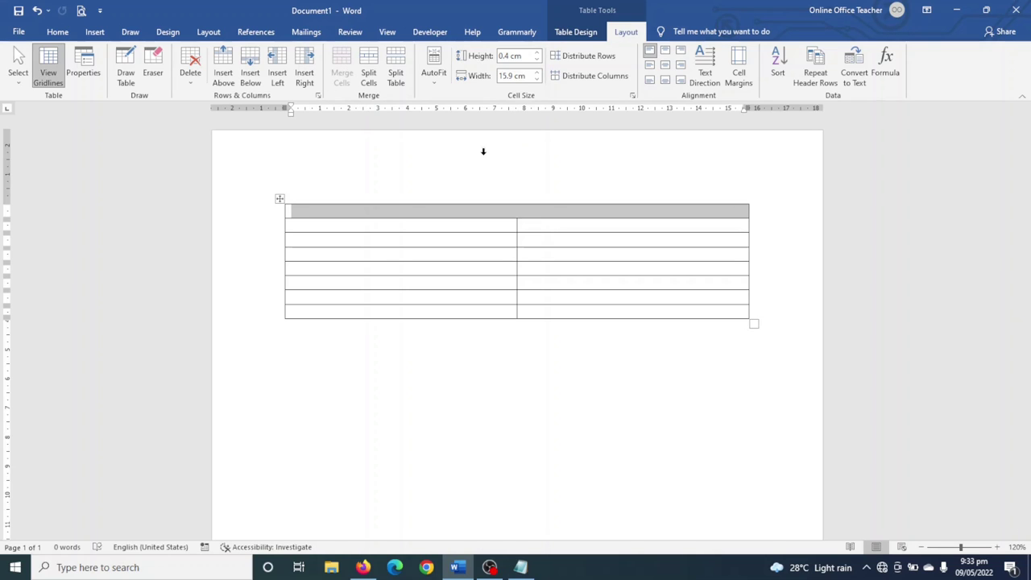
pyautogui.write('DIKUPAGES WEB')
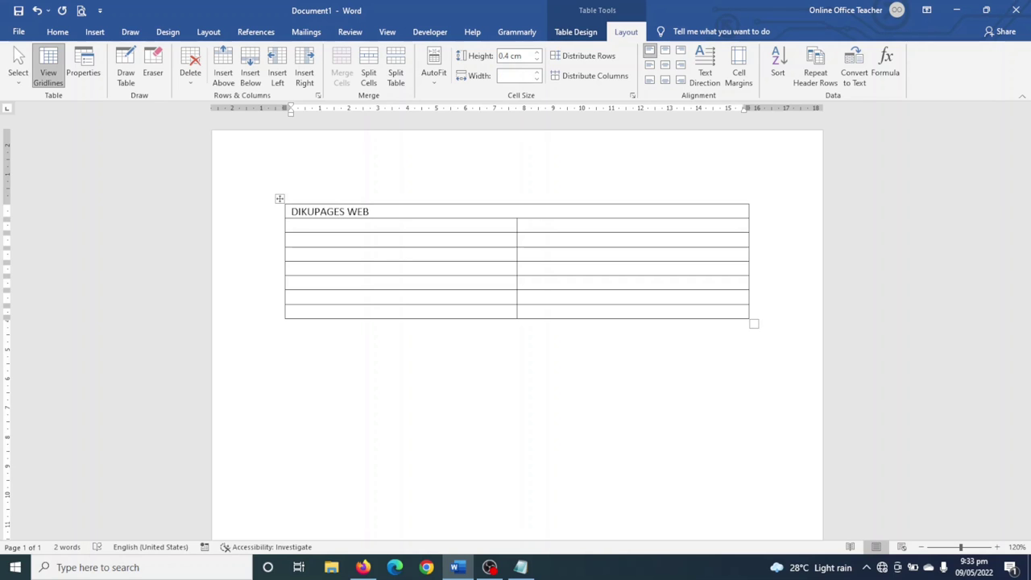
# - Merge row 2 and type 'JOB OPENINGS', then merge row 3 into one cell
pyautogui.moveTo(322, 225); pyautogui.dragTo(566, 224)
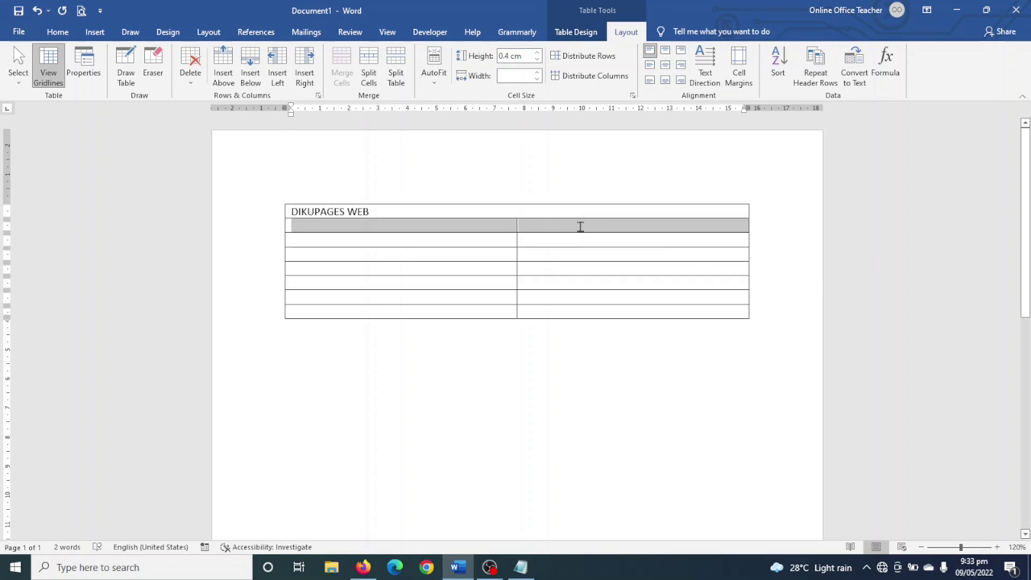
pyautogui.click(345, 74)
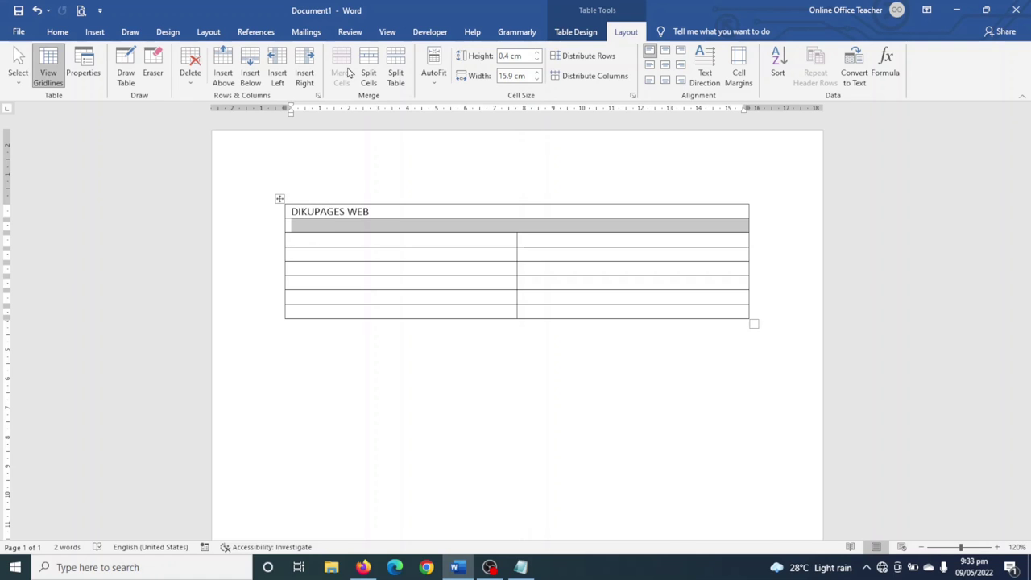
pyautogui.write('JOB OPENINGS')
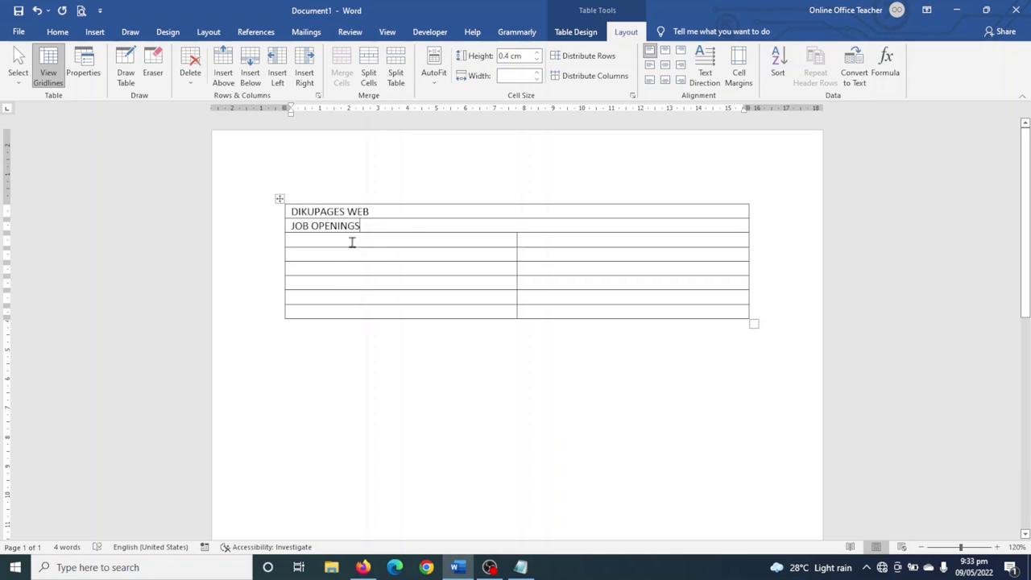
pyautogui.moveTo(352, 241); pyautogui.dragTo(546, 239)
pyautogui.click(343, 68)
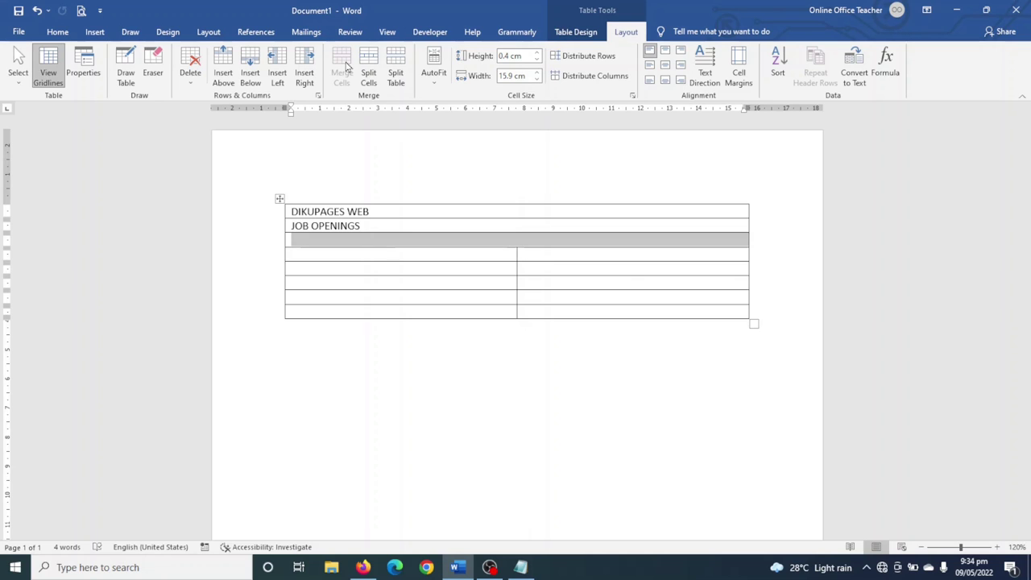
# - Type the intro sentence, then WEB DEVELOPER and OFFICE ASSISTANT as row 4 headings
pyautogui.write('The D')
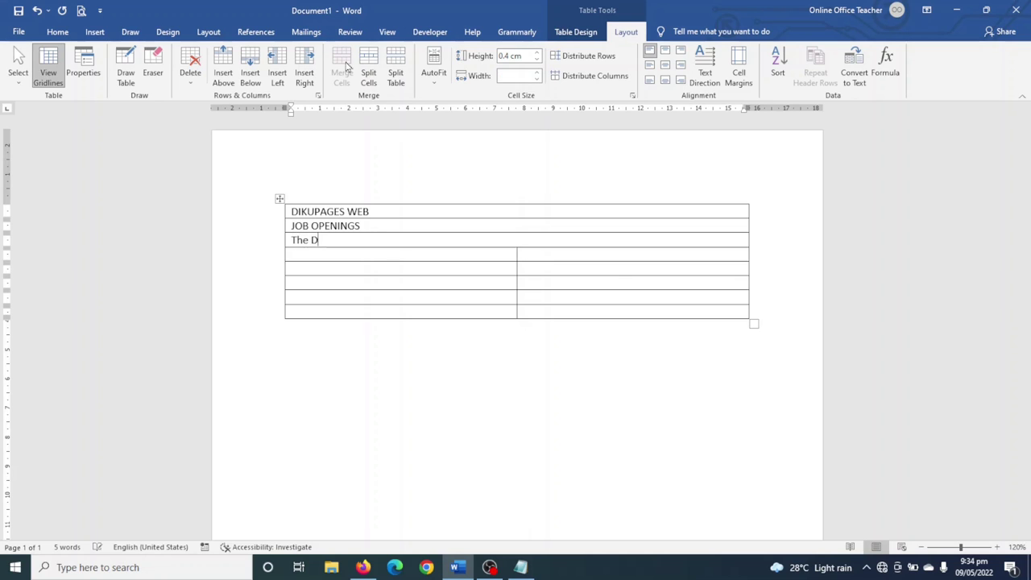
pyautogui.write('ikupages Web team is currently looking for candidates to fill the positions of:')
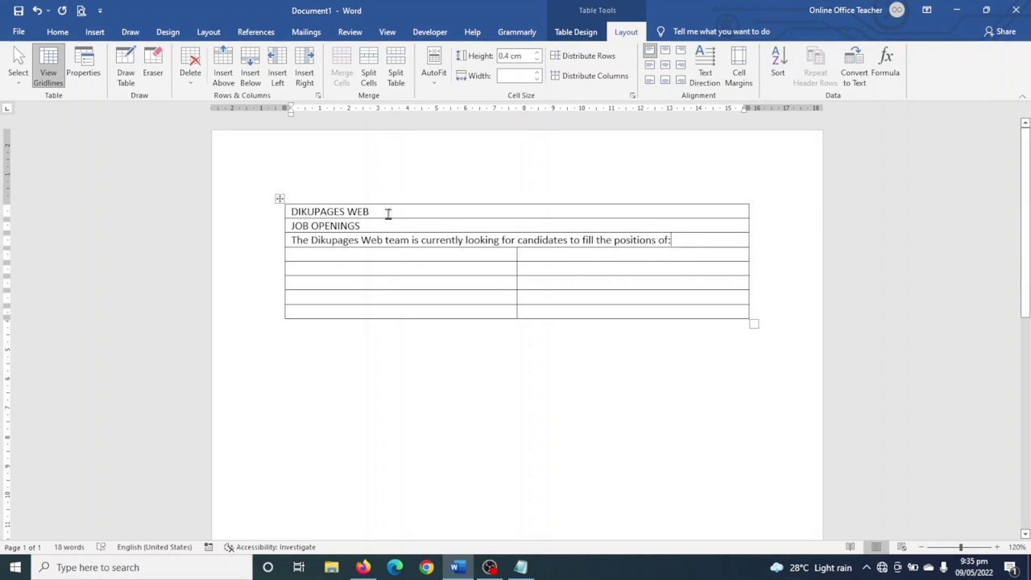
pyautogui.click(315, 254)
pyautogui.write('WEB DEVELO')
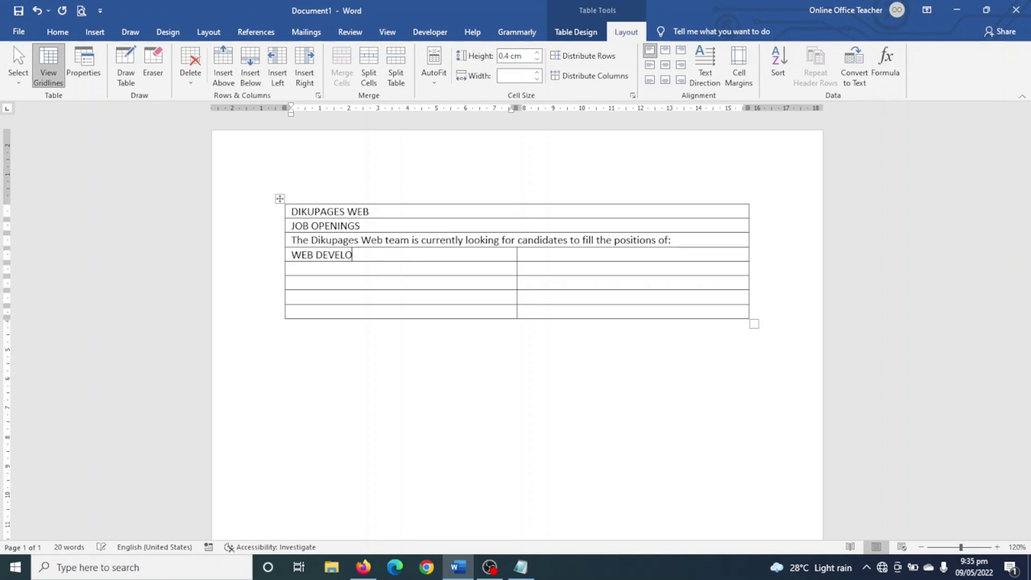
pyautogui.write('PER')
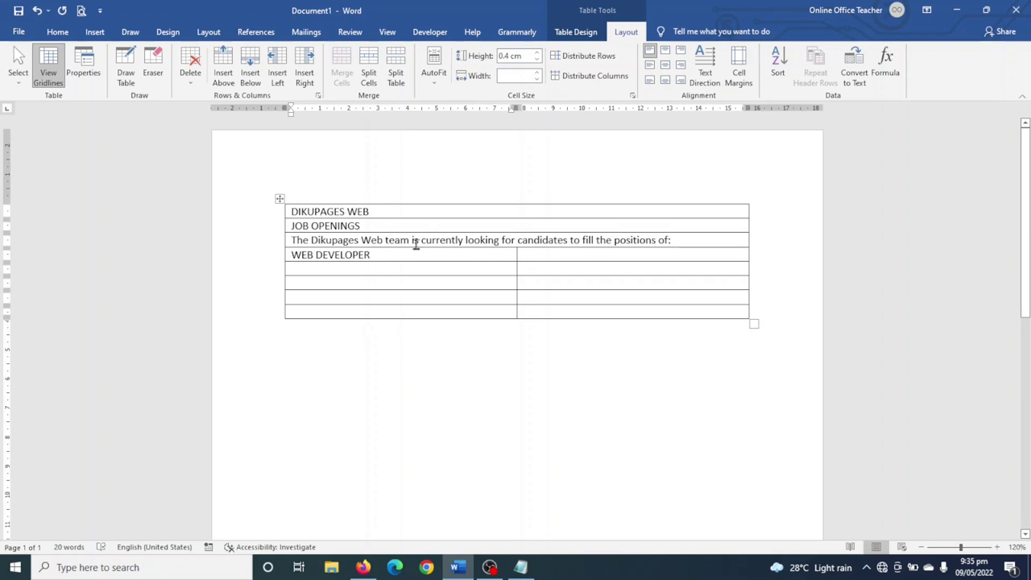
pyautogui.click(548, 255)
pyautogui.write('OFFICE ASSISTANT')
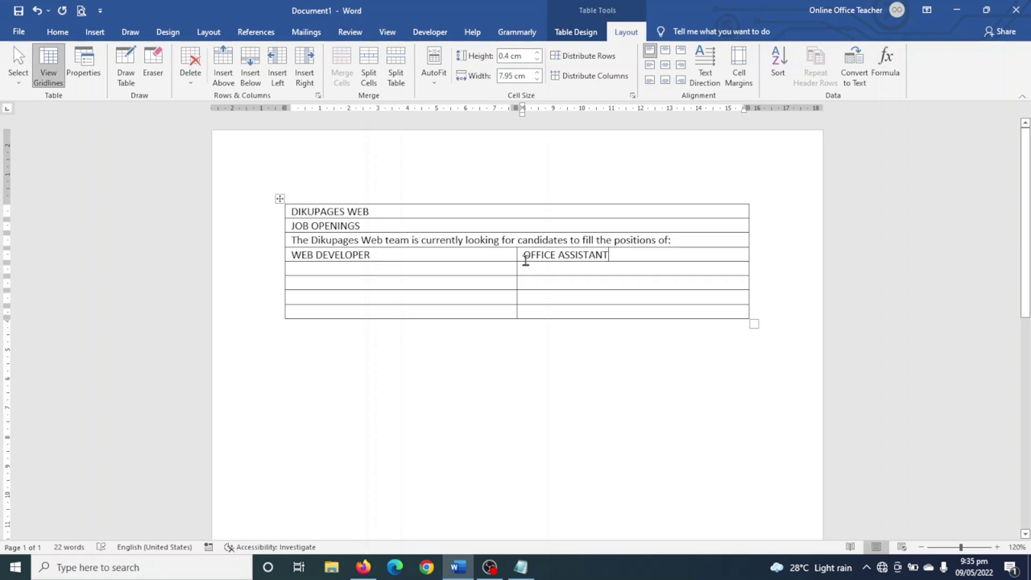
# - Add a 'JOB DESCRIPTION:' label in the left cell of row 6
pyautogui.click(332, 267)
pyautogui.click(316, 284)
pyautogui.write('JOB DESCRIPTION:')
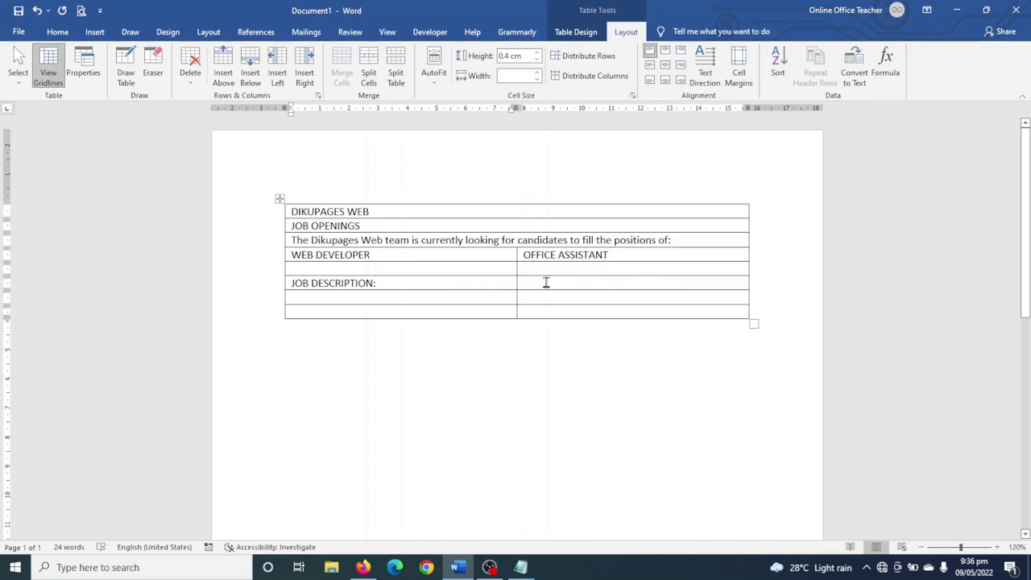
# - Copy the 'JOB DESCRIPTION:' label into the right cell for the office assistant
pyautogui.moveTo(392, 282); pyautogui.dragTo(300, 284)
pyautogui.hotkey('ctrl', 'c')
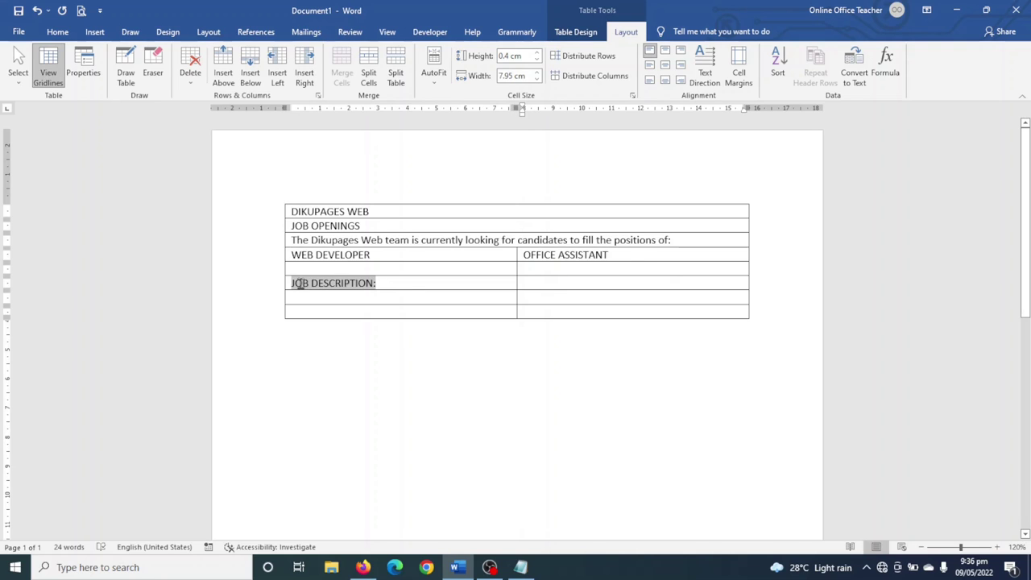
pyautogui.click(573, 279)
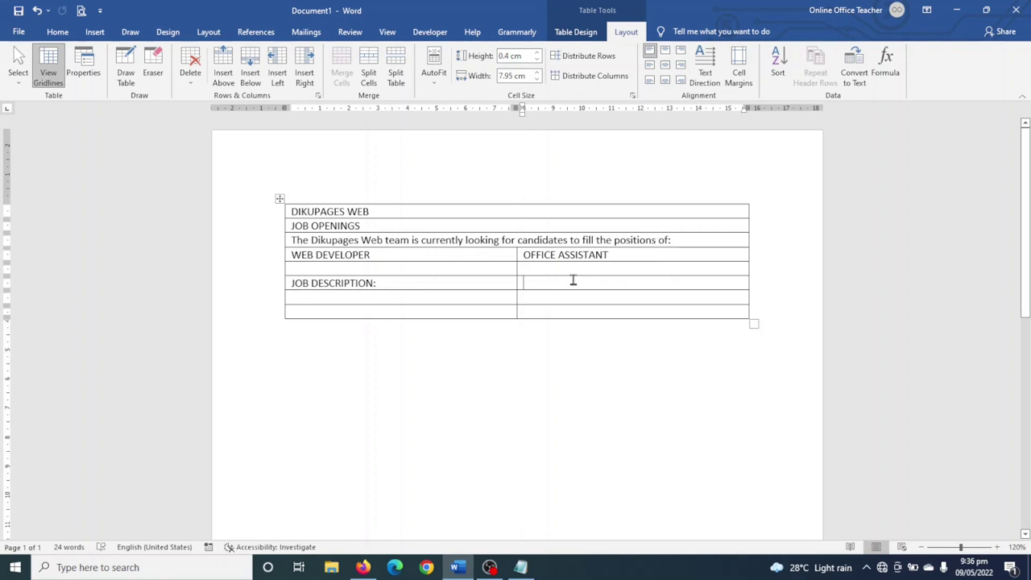
pyautogui.hotkey('ctrl', 'v')
# - Write the Web Developer description paragraphs followed by 'Required skills:' and blank lines
pyautogui.click(340, 295)
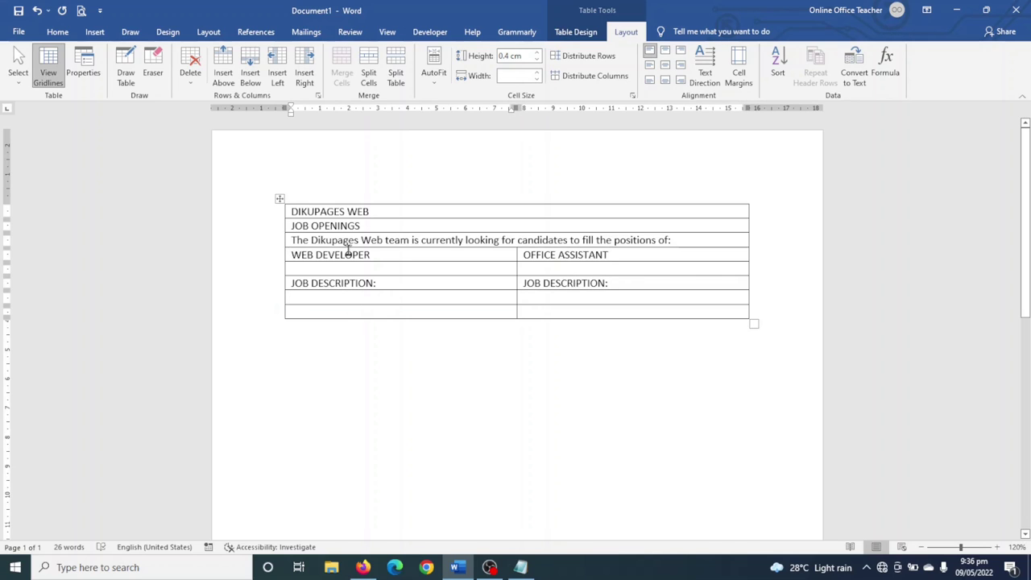
pyautogui.write('The successful')
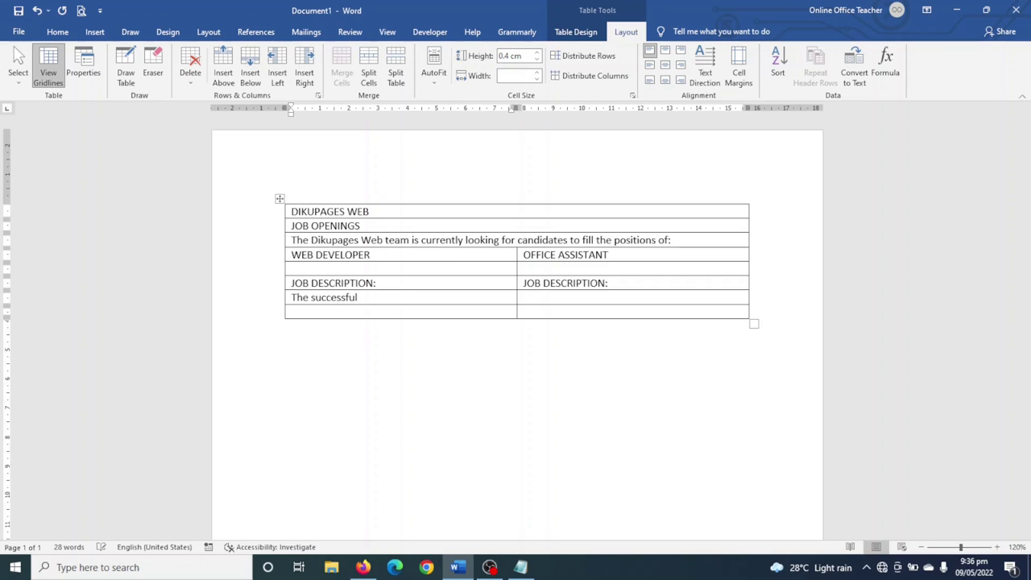
pyautogui.write(' Web Developer')
pyautogui.write('will develop clients’ websites. Video provides a powerful way to help you prove your point. When you click Online Video, you can paste in the embed code for the video you want to add.  Video provides a powerful way to help you prove your point.')
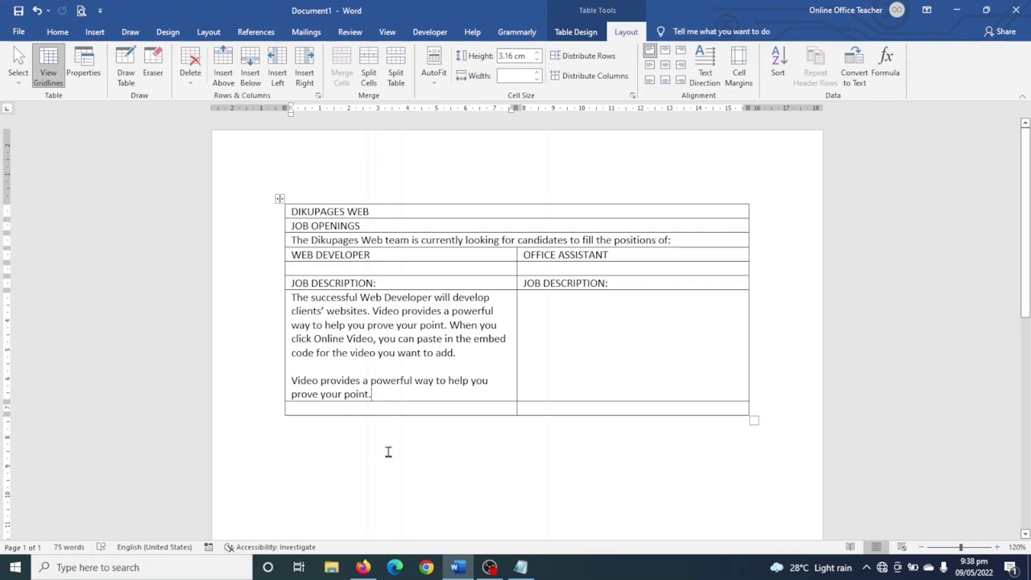
pyautogui.press('Return')
pyautogui.press('Return')
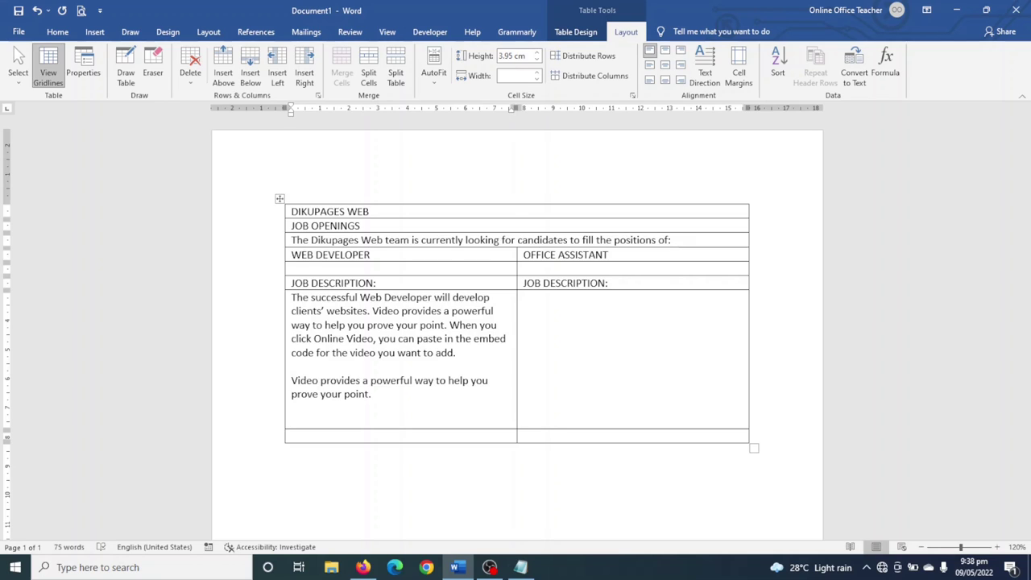
pyautogui.write('required skills:')
pyautogui.press('Return')
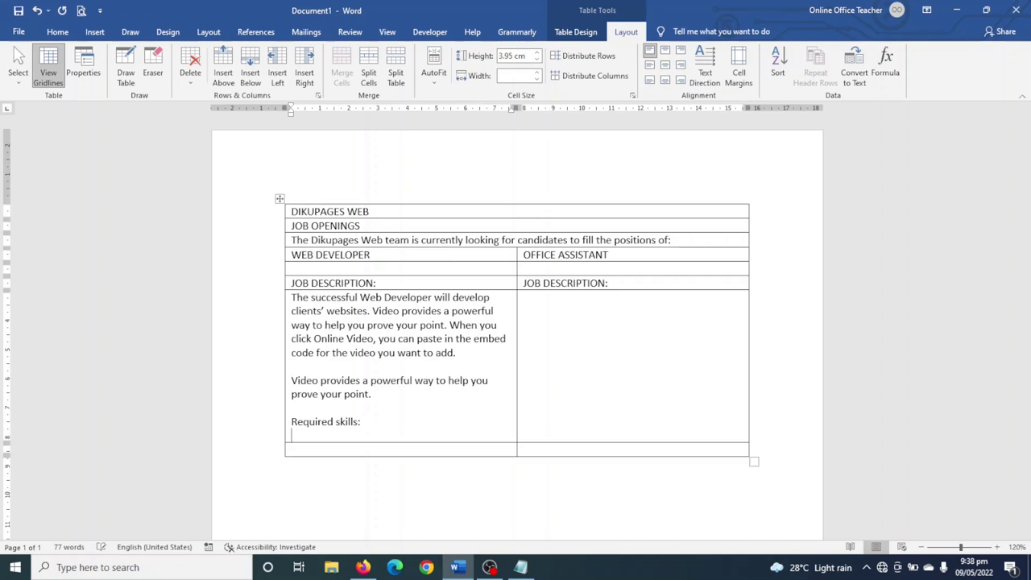
pyautogui.press('Return')
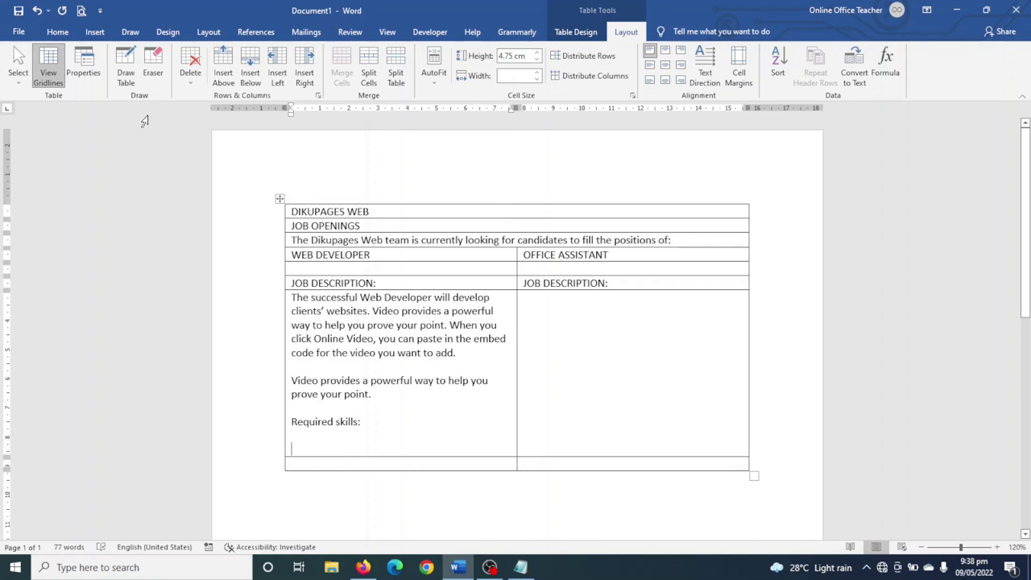
pyautogui.click(56, 33)
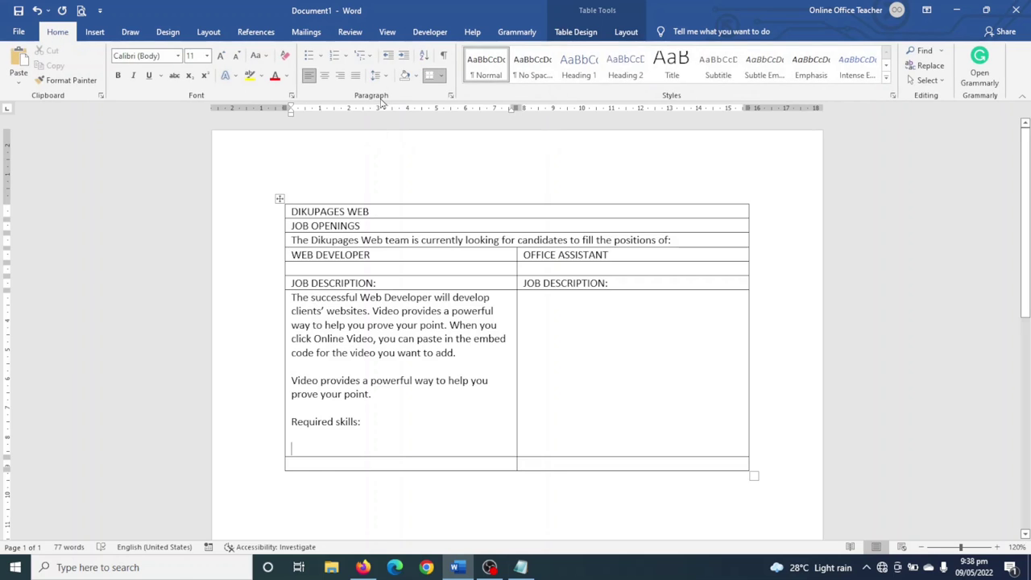
# - Add a bulleted Web Developer skills list: PHP, JavaScript and CSS
pyautogui.click(307, 59)
pyautogui.write('PHP')
pyautogui.press('Return')
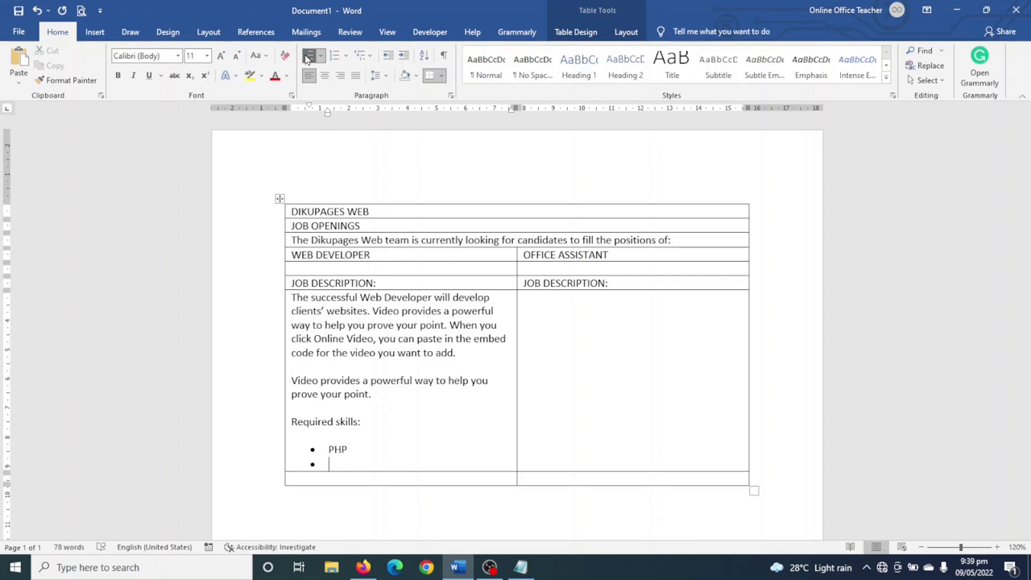
pyautogui.write('Javas')
pyautogui.press('BackSpace')
pyautogui.write('Script')
pyautogui.press('Return')
pyautogui.write('X')
pyautogui.write('SS')
pyautogui.press('Return')
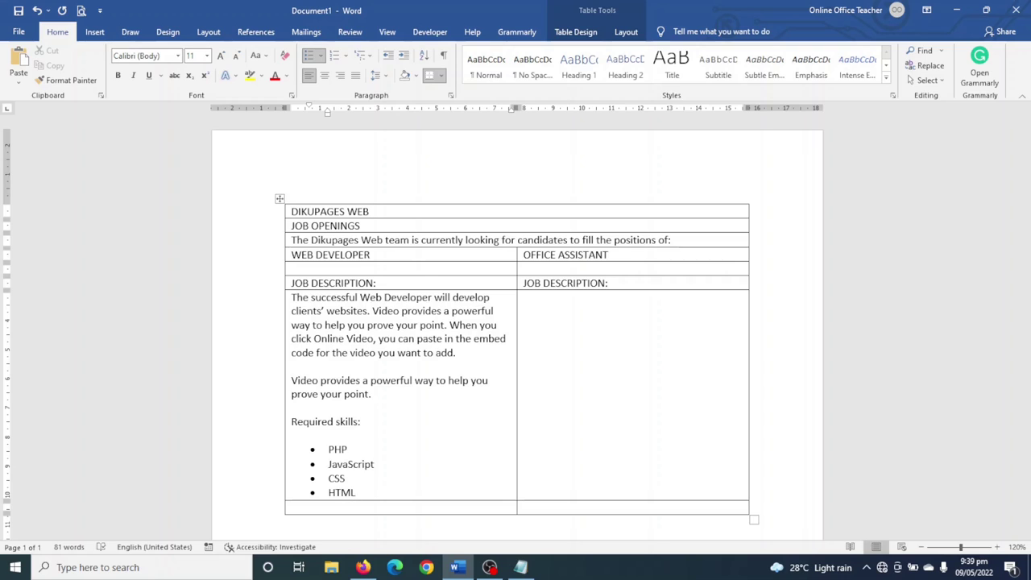
# - Type the Office Assistant description starting 'The office assistant will attend to'
pyautogui.click(579, 331)
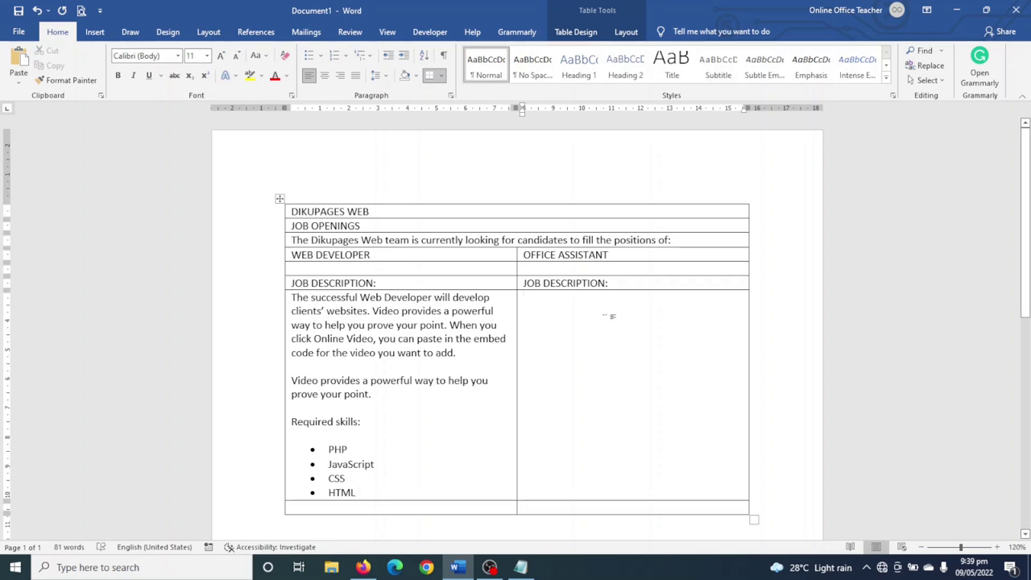
pyautogui.write('The office assistant will attend to clients and their orders.')
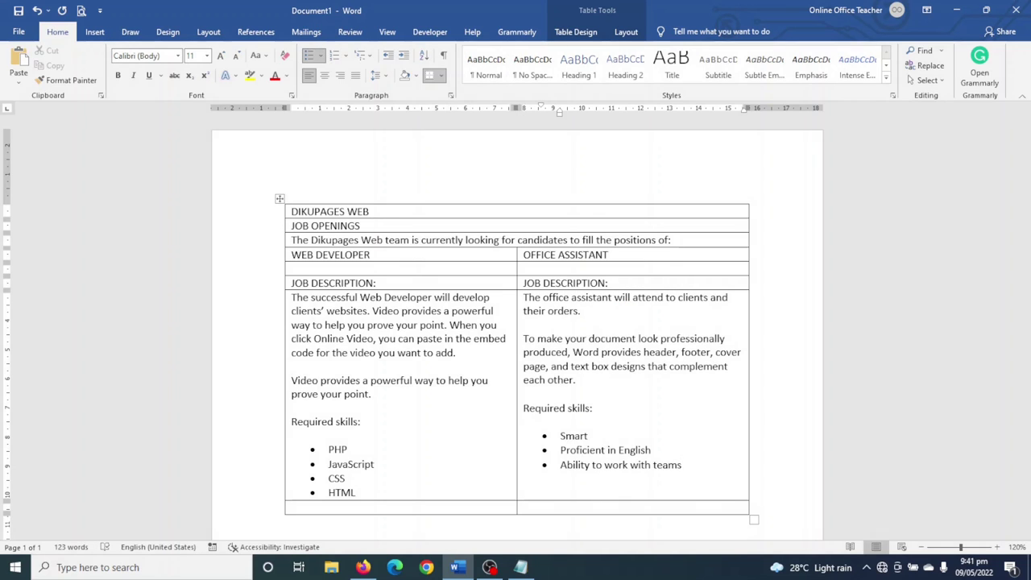
pyautogui.scroll(-1, 594, 460)
pyautogui.click(444, 434)
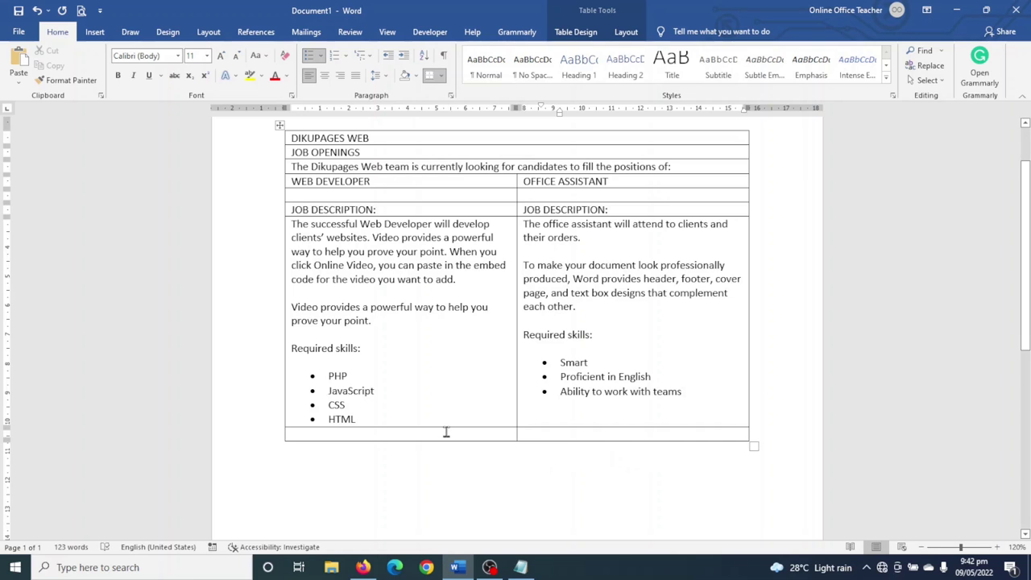
# - Merge the table's last row into one cell reading 'APPLY NOW'
pyautogui.moveTo(491, 432); pyautogui.dragTo(553, 432)
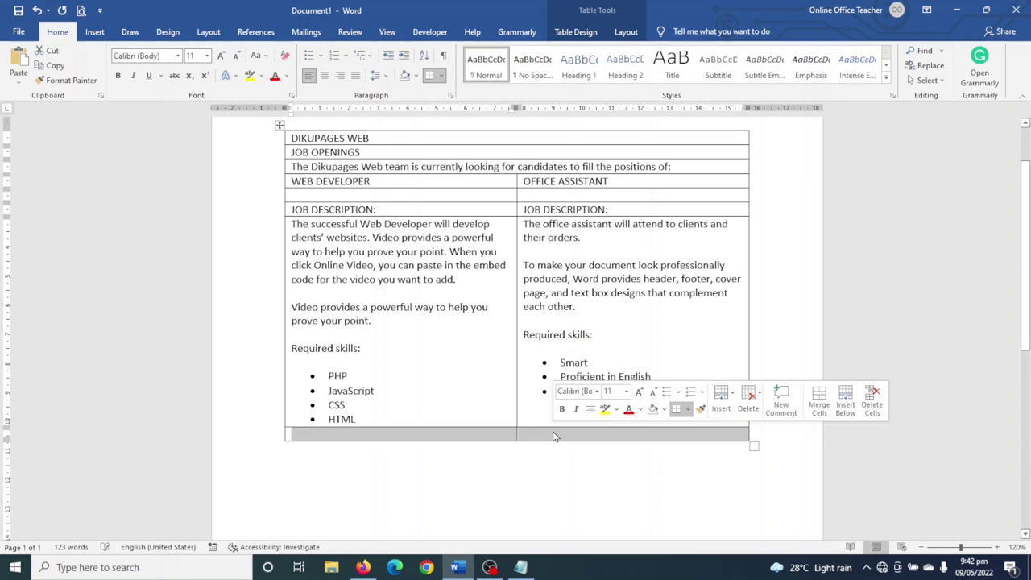
pyautogui.click(627, 32)
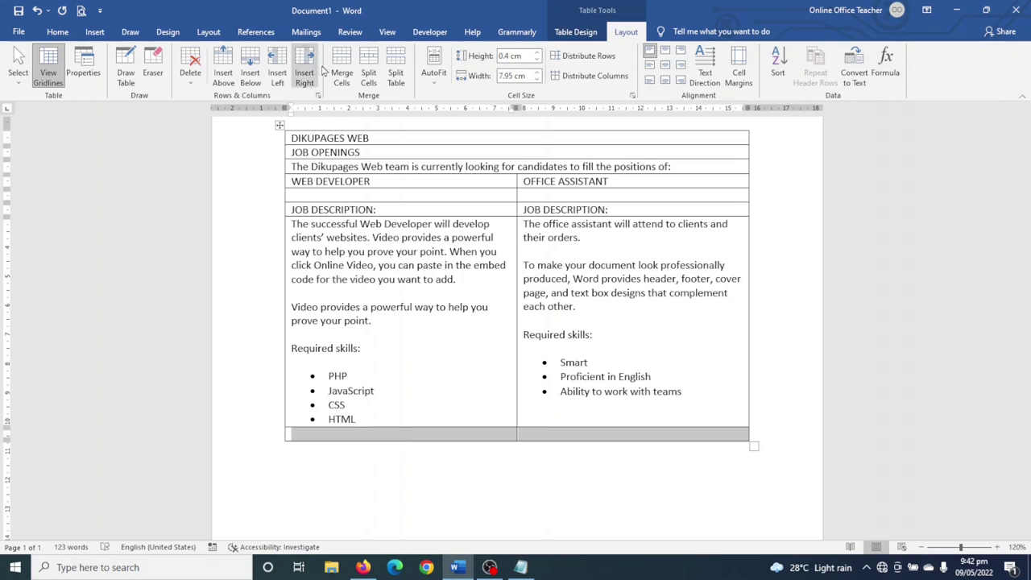
pyautogui.click(342, 72)
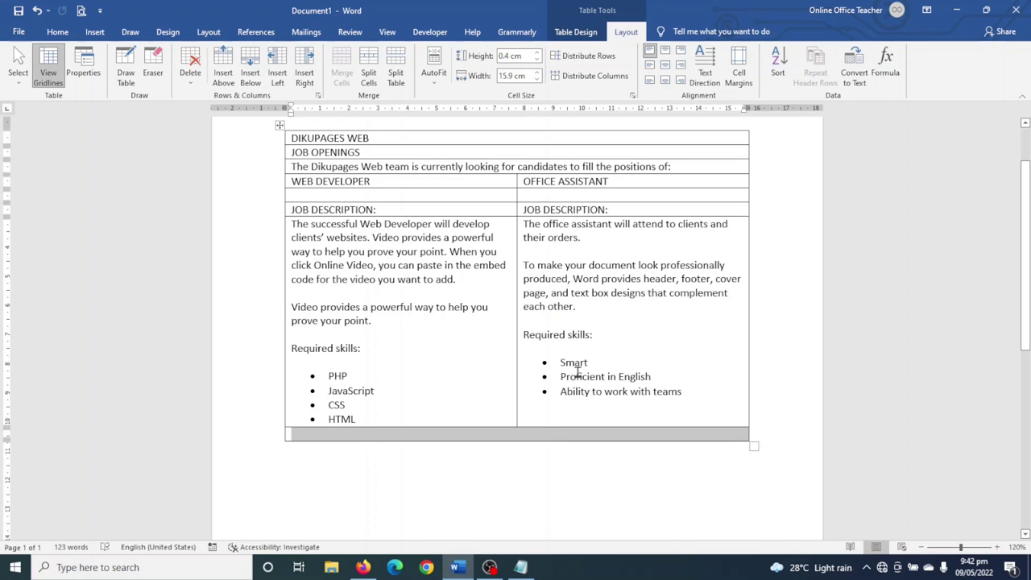
pyautogui.write('APPLY NOW')
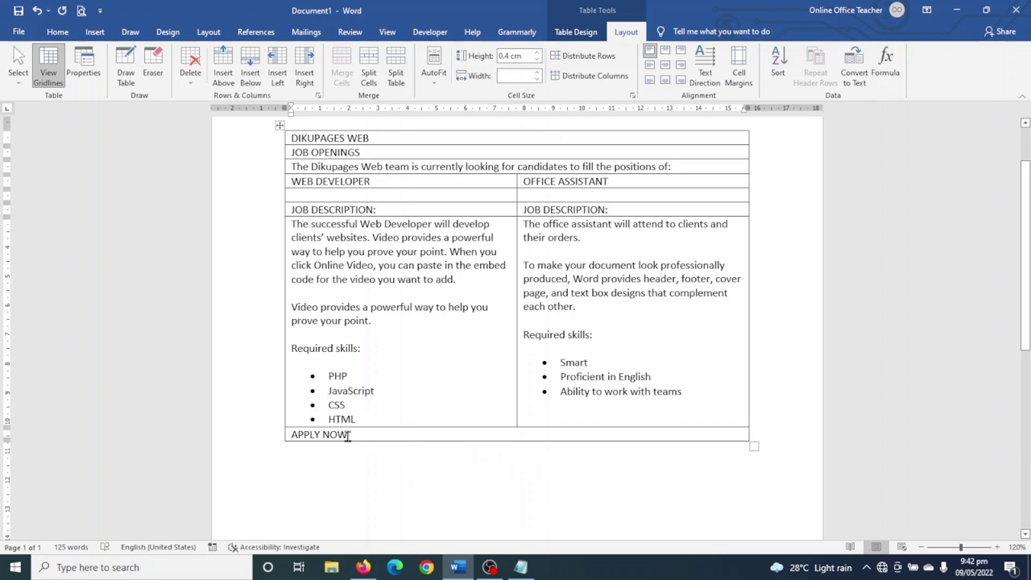
# - Insert a row below APPLY NOW containing 'EMAIL:' and the careers e-mail address
pyautogui.click(251, 64)
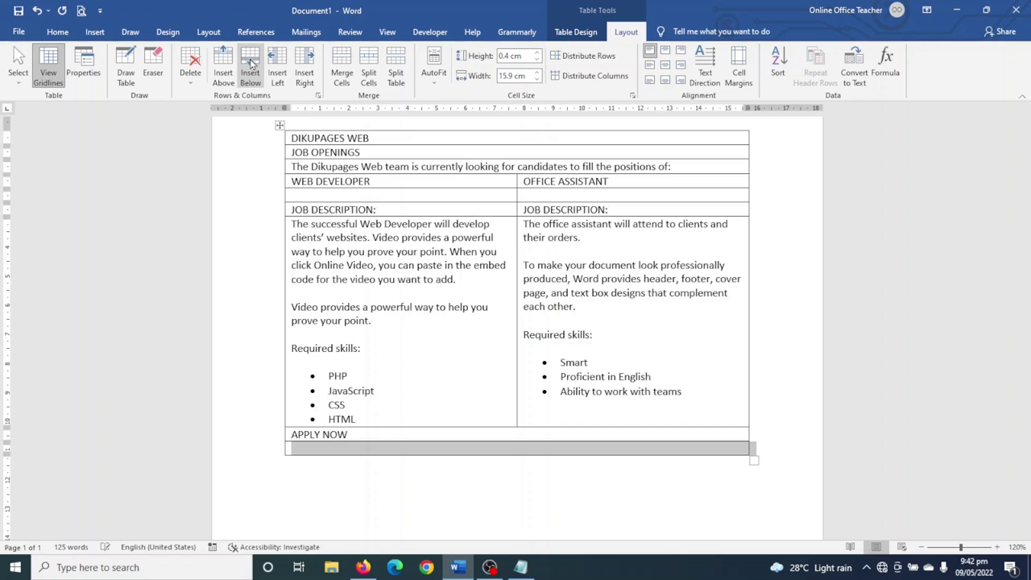
pyautogui.click(418, 452)
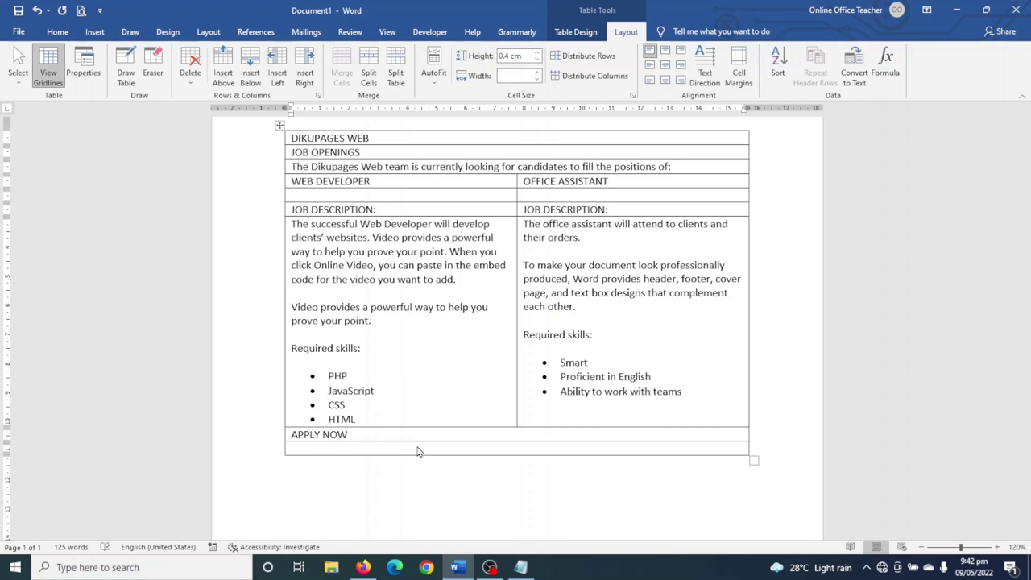
pyautogui.scroll(-1, 622, 431)
pyautogui.scroll(2, 622, 431)
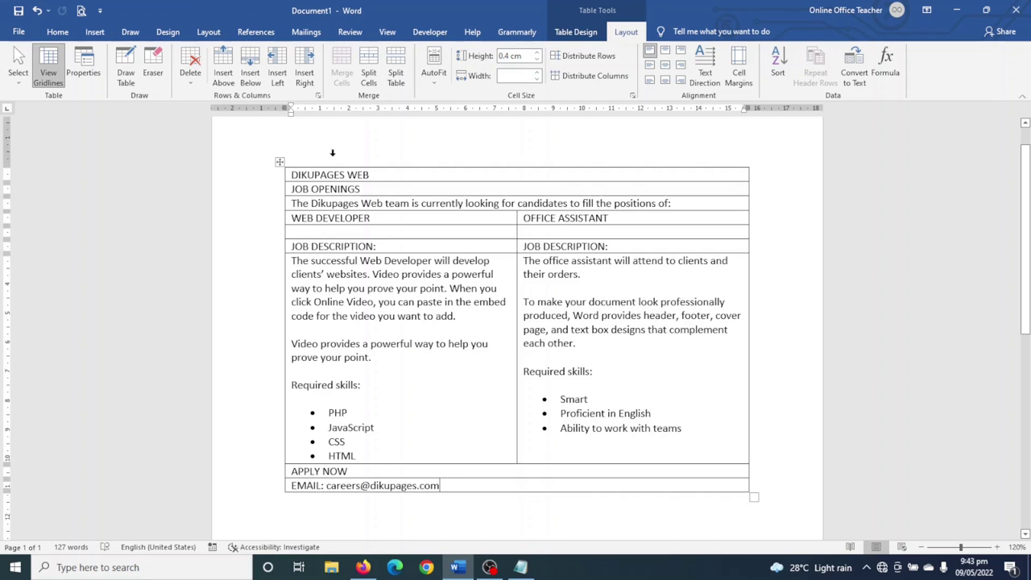
# - Centre DIKUPAGES WEB in the top row and raise that row's height to 1.5 cm
pyautogui.moveTo(292, 175); pyautogui.dragTo(368, 174)
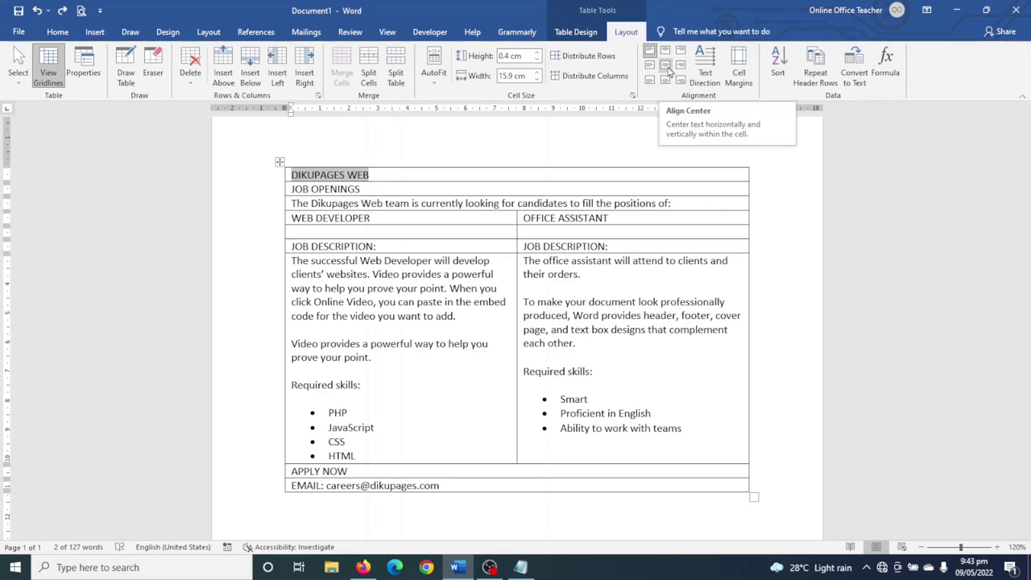
pyautogui.click(667, 71)
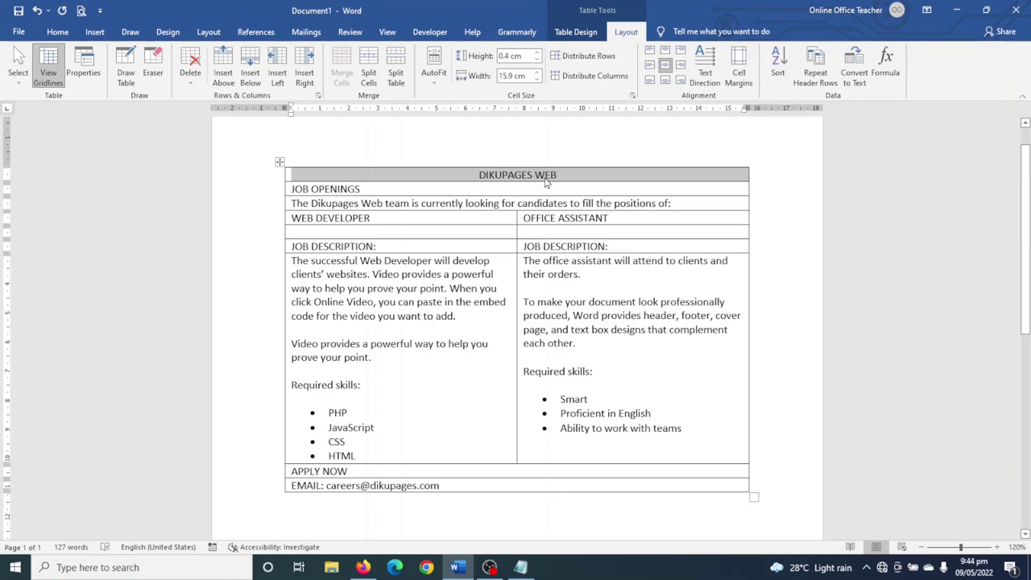
pyautogui.click(537, 52)
pyautogui.click(536, 53)
pyautogui.click(536, 52)
pyautogui.click(537, 52)
pyautogui.click(537, 52)
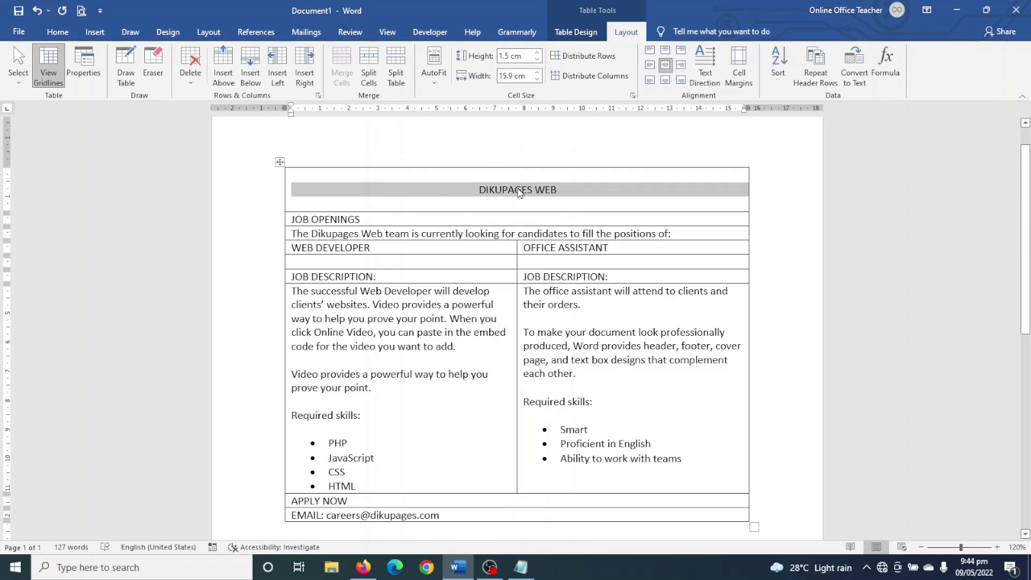
# - Grow the DIKUPAGES WEB heading to 26 pt and make it bold
pyautogui.click(57, 32)
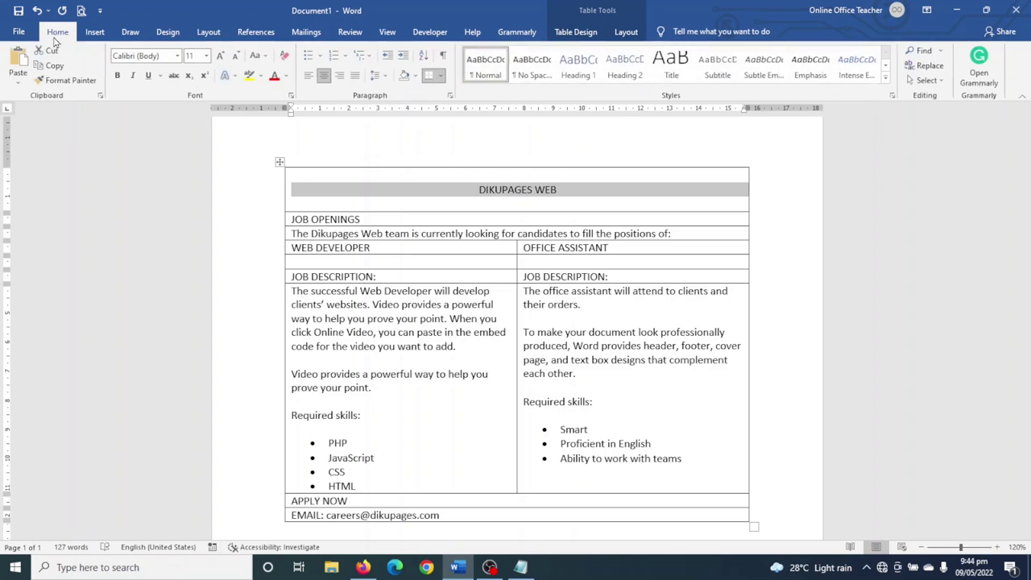
pyautogui.click(221, 56)
pyautogui.click(220, 57)
pyautogui.click(221, 56)
pyautogui.click(221, 56)
pyautogui.click(221, 56)
pyautogui.click(221, 57)
pyautogui.click(221, 56)
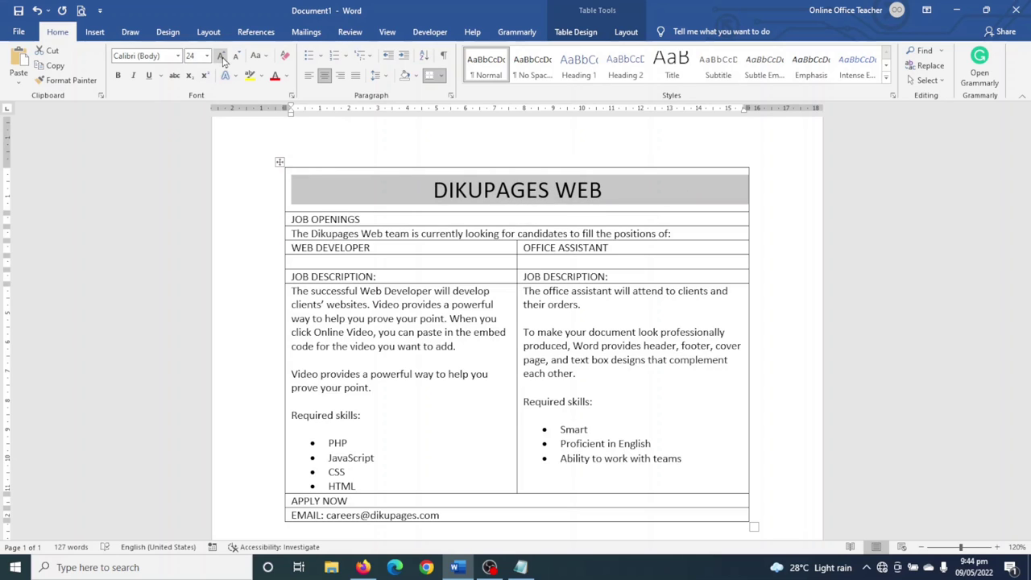
pyautogui.click(221, 56)
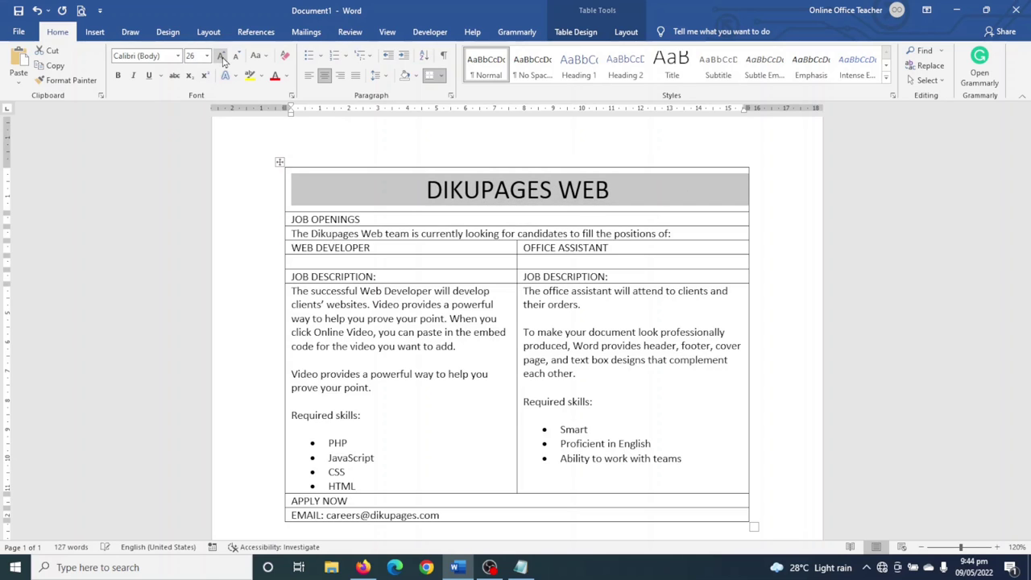
pyautogui.click(118, 75)
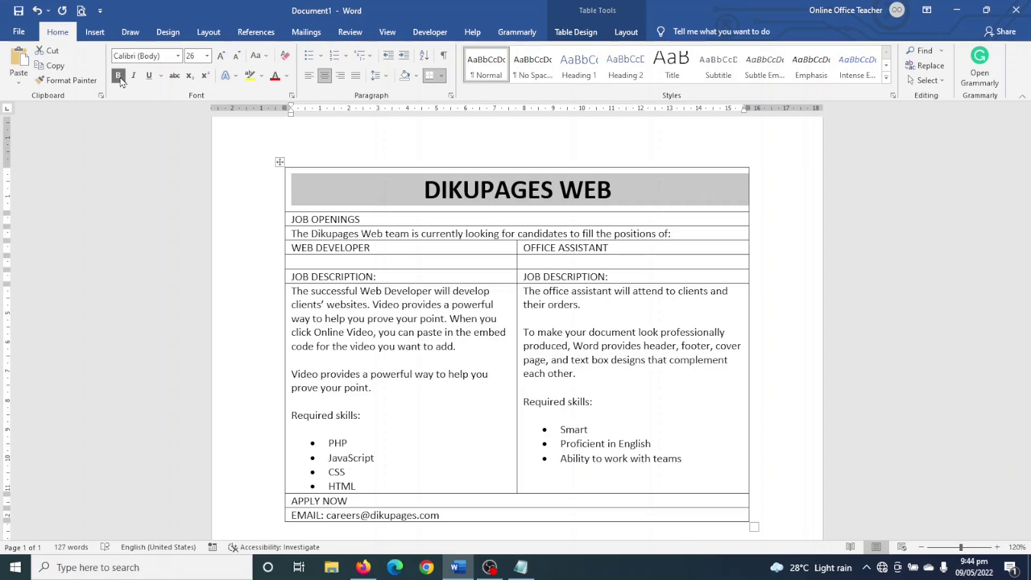
pyautogui.moveTo(375, 218); pyautogui.dragTo(297, 217)
# - Make JOB OPENINGS bold and enlarge it to 48 pt
pyautogui.click(118, 75)
pyautogui.click(220, 56)
pyautogui.click(220, 56)
pyautogui.click(220, 55)
pyautogui.click(220, 56)
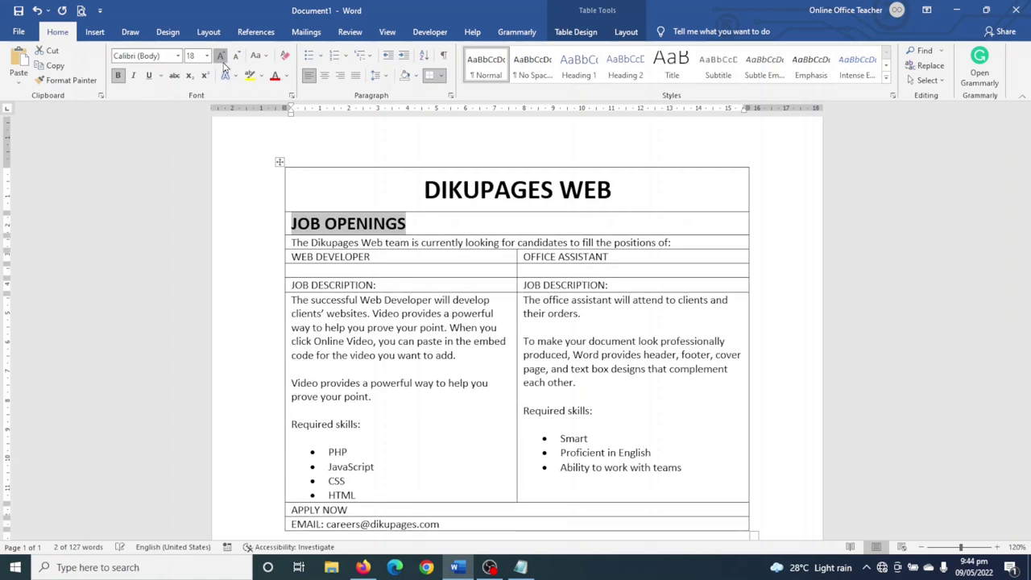
pyautogui.click(220, 55)
pyautogui.click(220, 56)
pyautogui.click(219, 56)
pyautogui.click(220, 55)
pyautogui.click(219, 55)
pyautogui.click(220, 55)
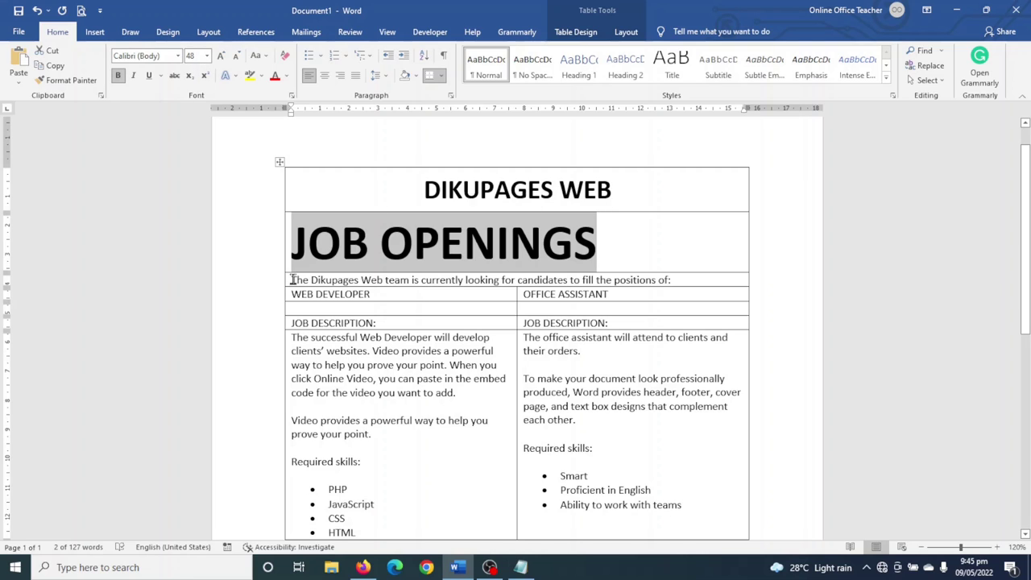
# - Set the intro sentence to 18 pt Times New Roman
pyautogui.moveTo(293, 280); pyautogui.dragTo(662, 282)
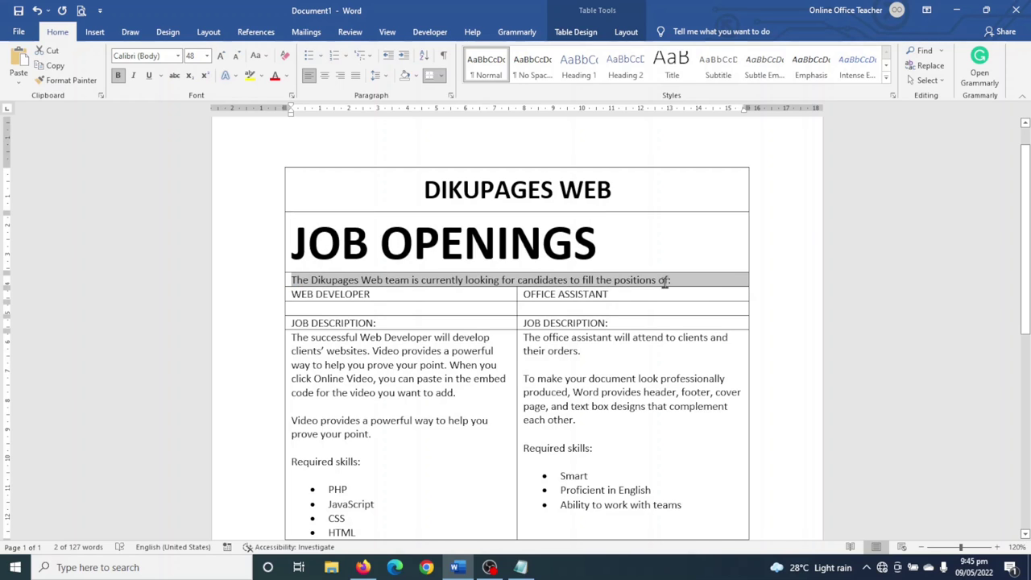
pyautogui.click(222, 58)
pyautogui.click(221, 58)
pyautogui.click(221, 58)
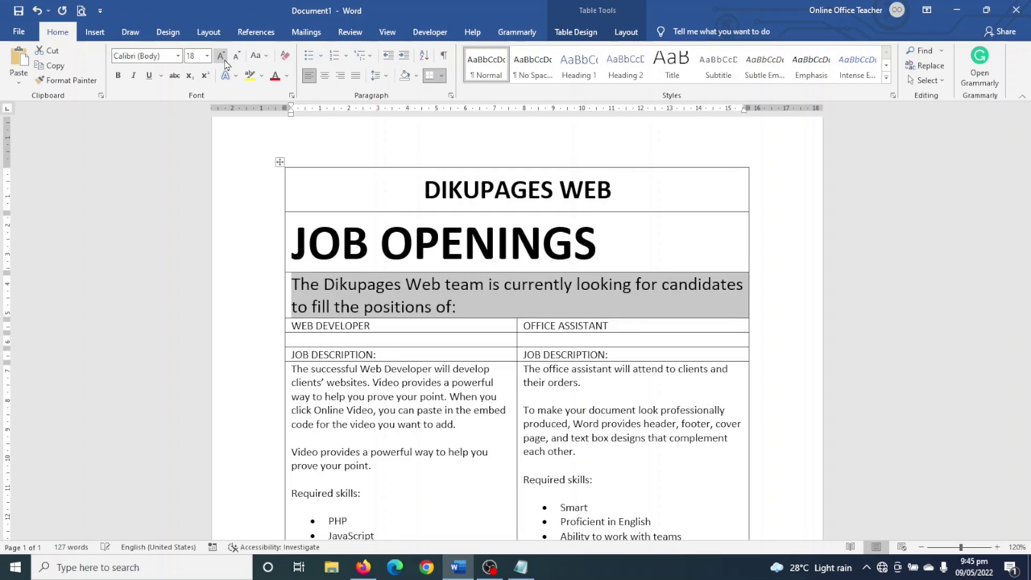
pyautogui.click(178, 55)
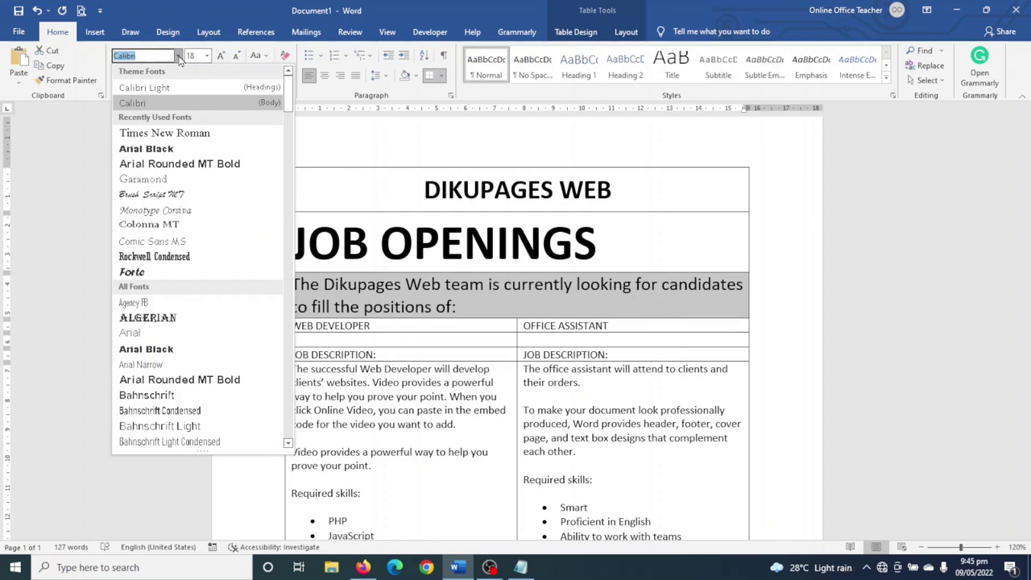
pyautogui.click(173, 128)
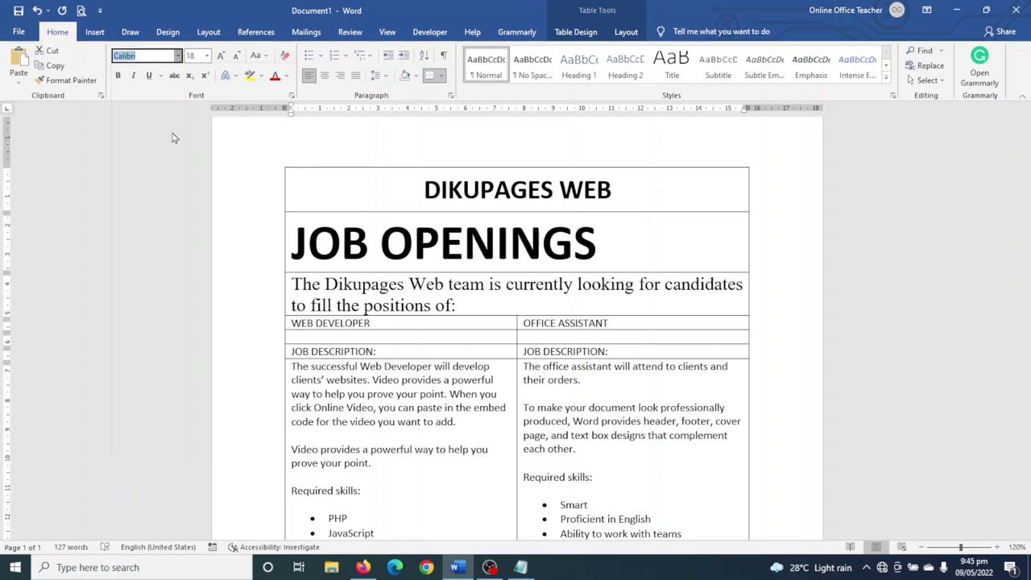
pyautogui.click(619, 32)
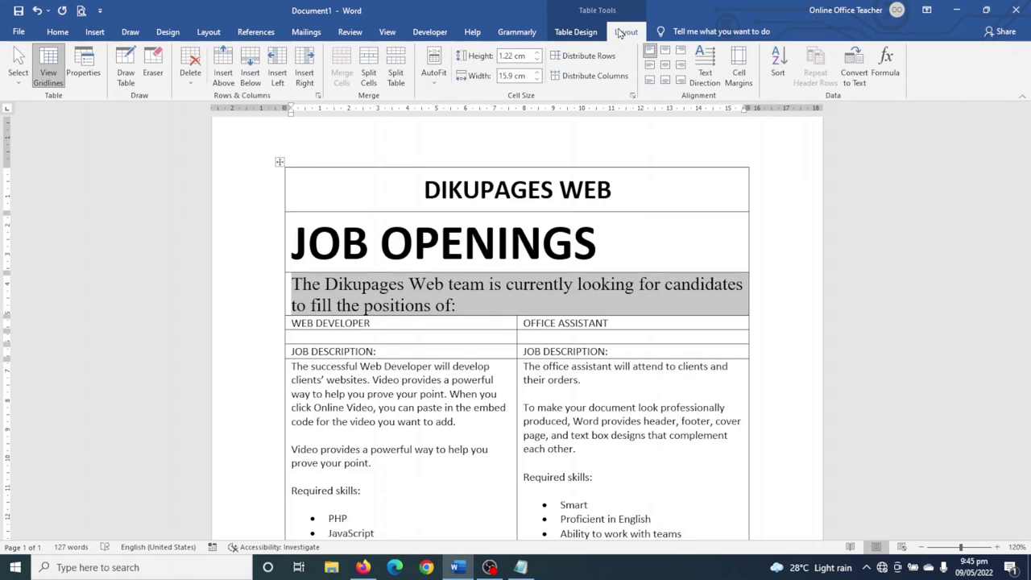
# - Make the intro row 2 cm tall with its text vertically centred and left-aligned
pyautogui.click(537, 53)
pyautogui.click(537, 52)
pyautogui.click(536, 53)
pyautogui.click(536, 53)
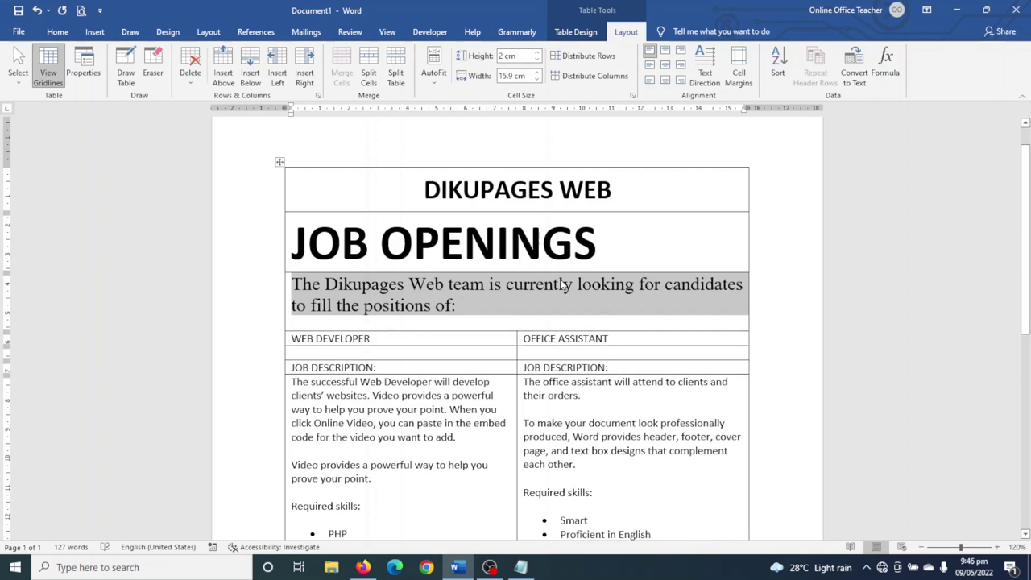
pyautogui.click(651, 71)
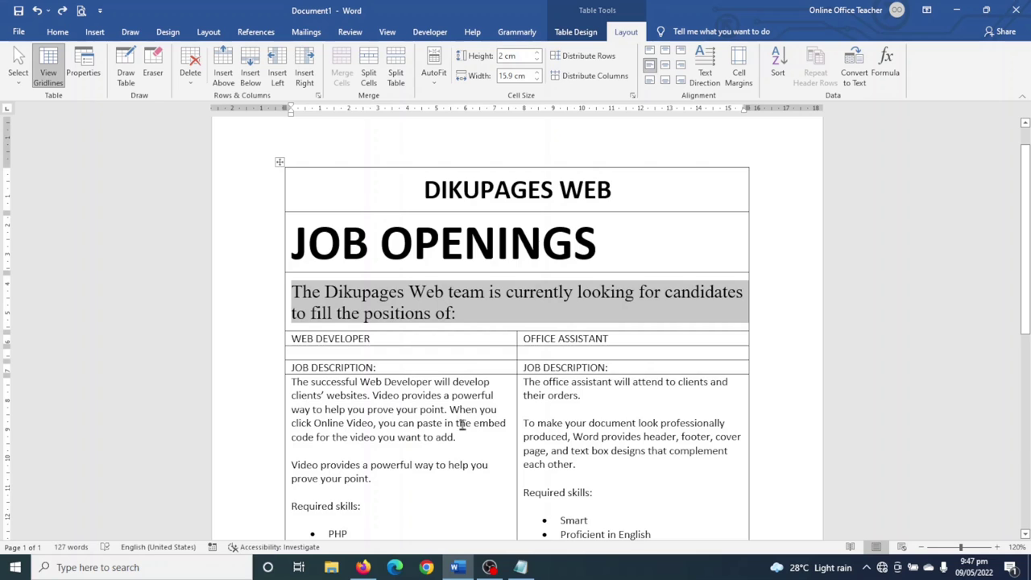
# - Centre the WEB DEVELOPER and OFFICE ASSISTANT headings and raise their row to 1.5 cm
pyautogui.moveTo(293, 337); pyautogui.dragTo(615, 336)
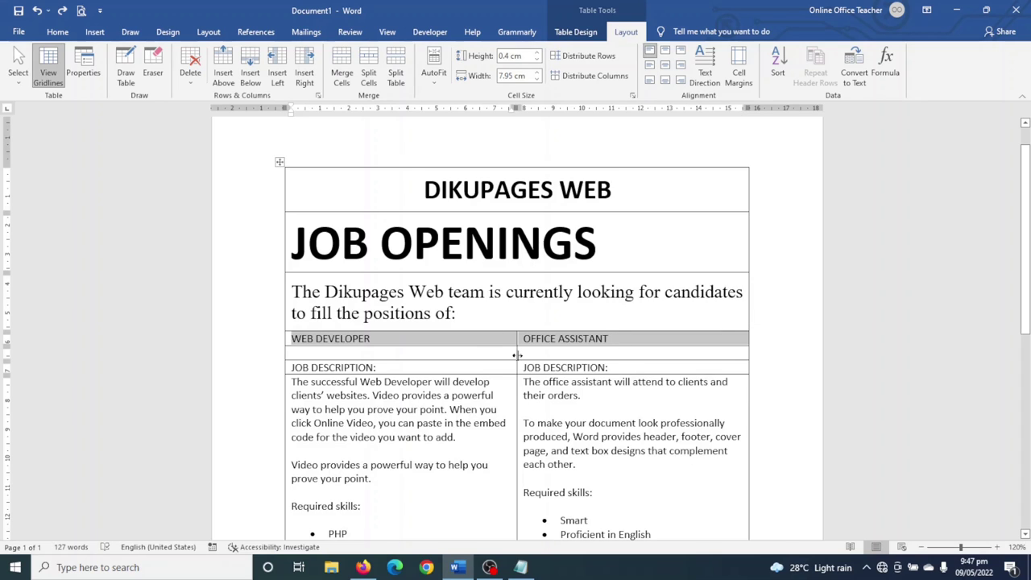
pyautogui.click(666, 70)
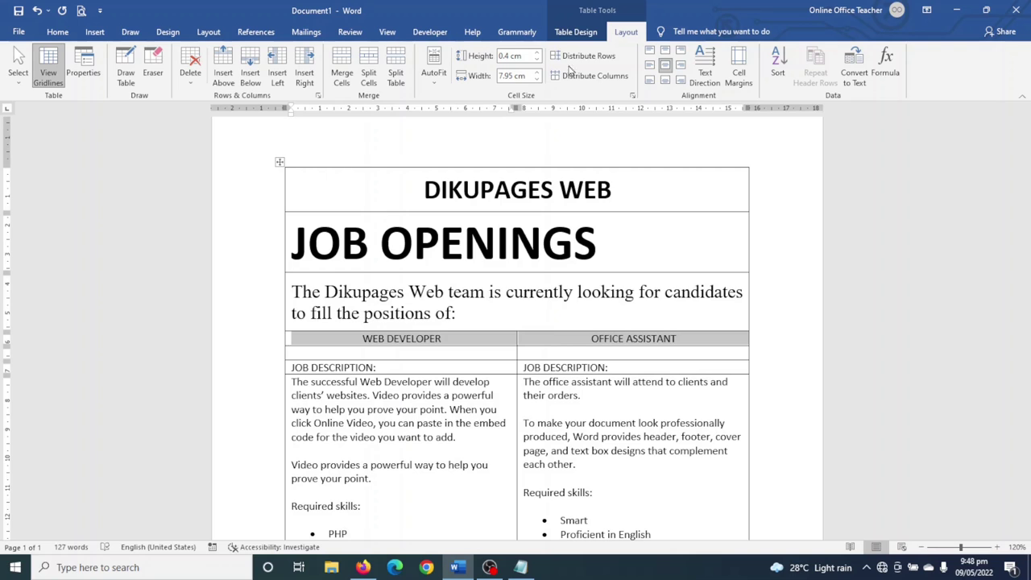
pyautogui.click(535, 53)
pyautogui.click(536, 53)
pyautogui.click(535, 54)
pyautogui.click(536, 53)
pyautogui.click(535, 53)
pyautogui.click(536, 53)
pyautogui.click(536, 53)
pyautogui.click(536, 53)
pyautogui.click(536, 53)
pyautogui.click(535, 53)
pyautogui.click(535, 53)
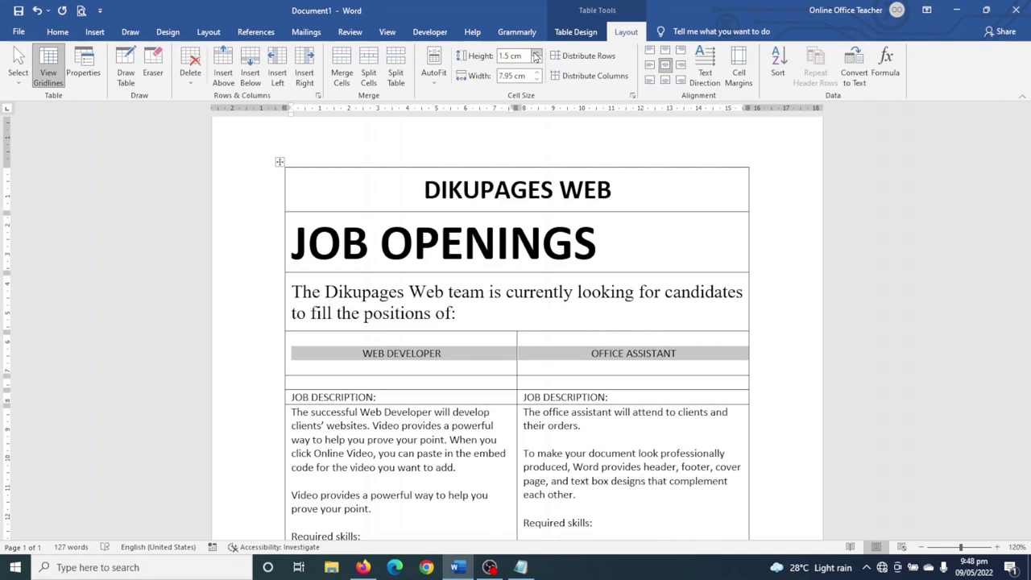
pyautogui.click(574, 34)
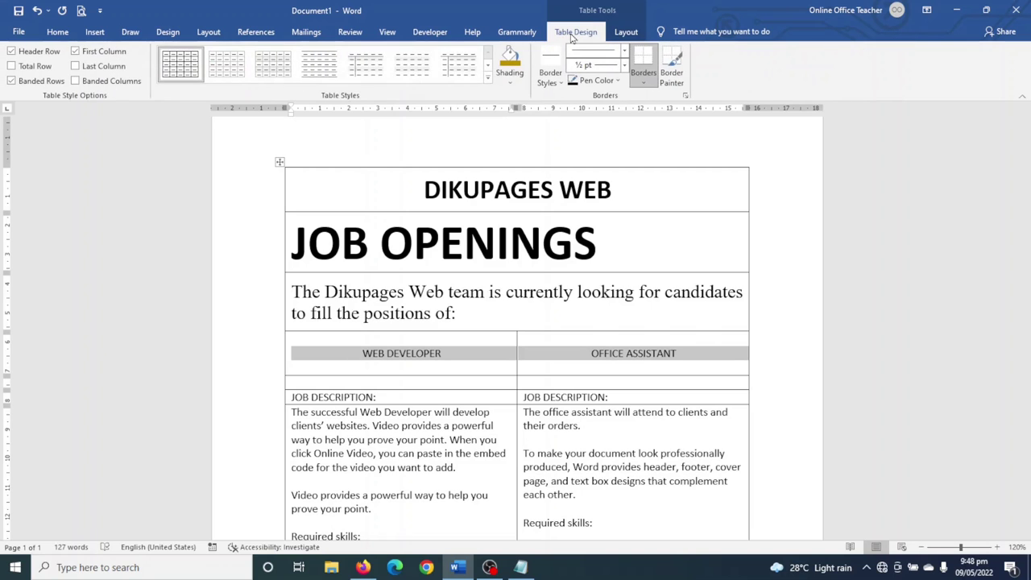
# - Shade the job title header row gold
pyautogui.click(510, 80)
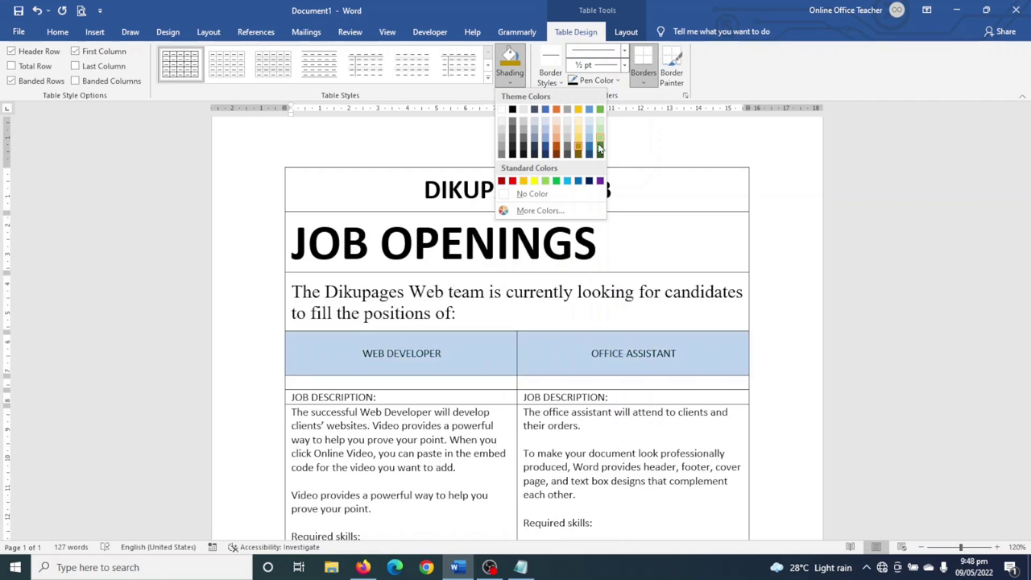
pyautogui.click(578, 149)
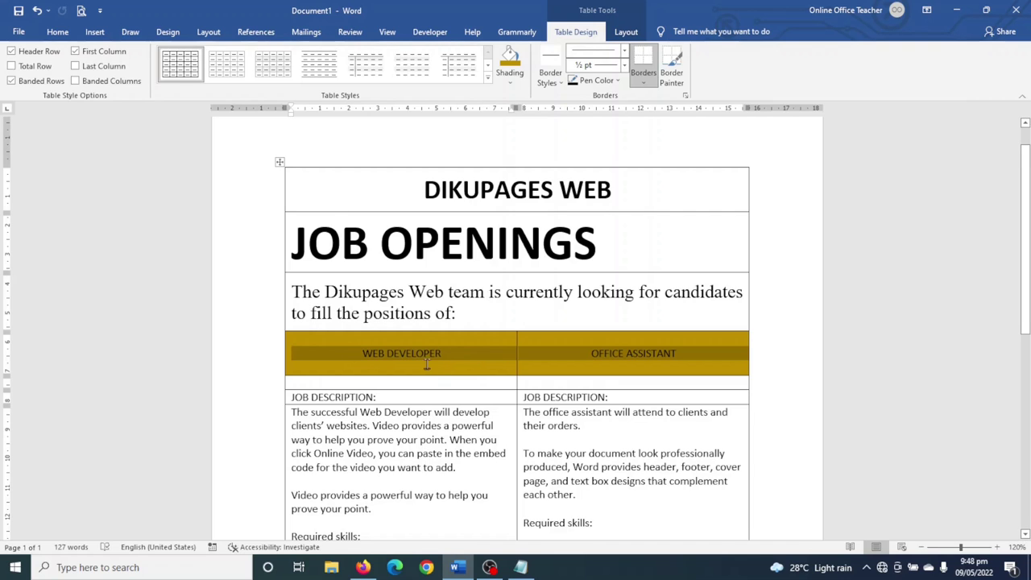
pyautogui.click(57, 31)
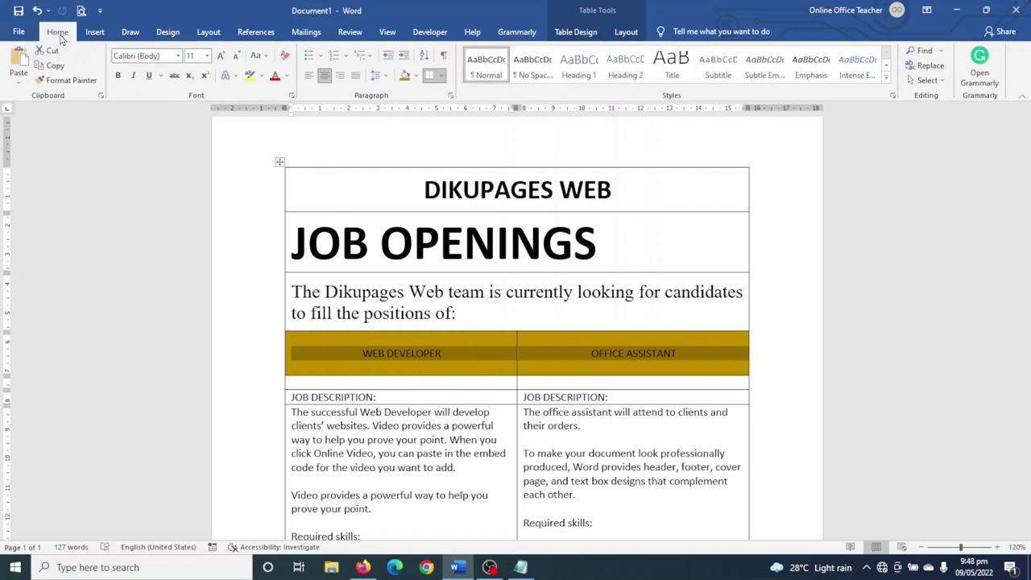
# - Format the header row text as bold Arial Black at 16 pt
pyautogui.click(222, 56)
pyautogui.click(222, 56)
pyautogui.click(222, 57)
pyautogui.click(221, 56)
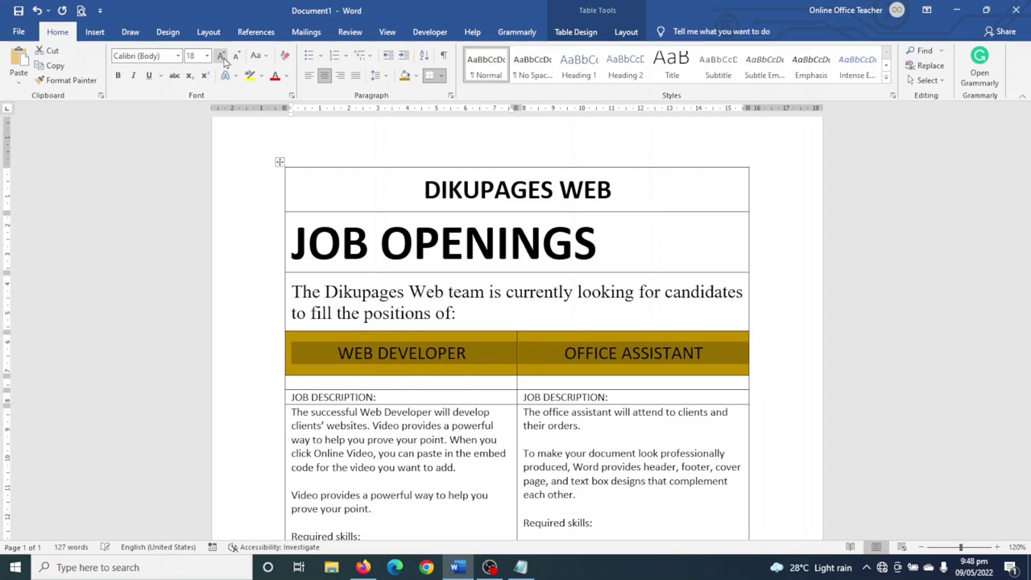
pyautogui.click(222, 57)
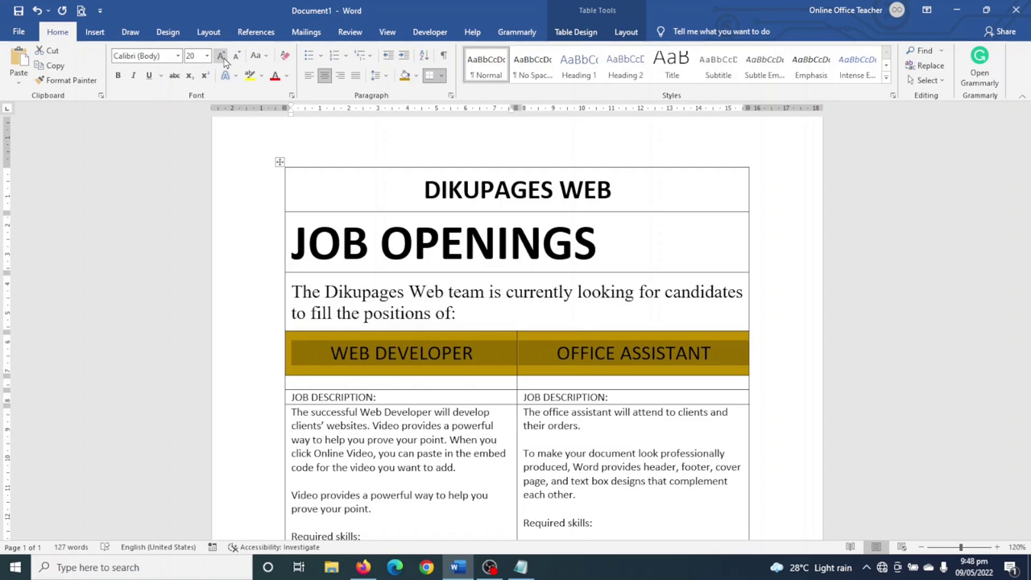
pyautogui.click(117, 76)
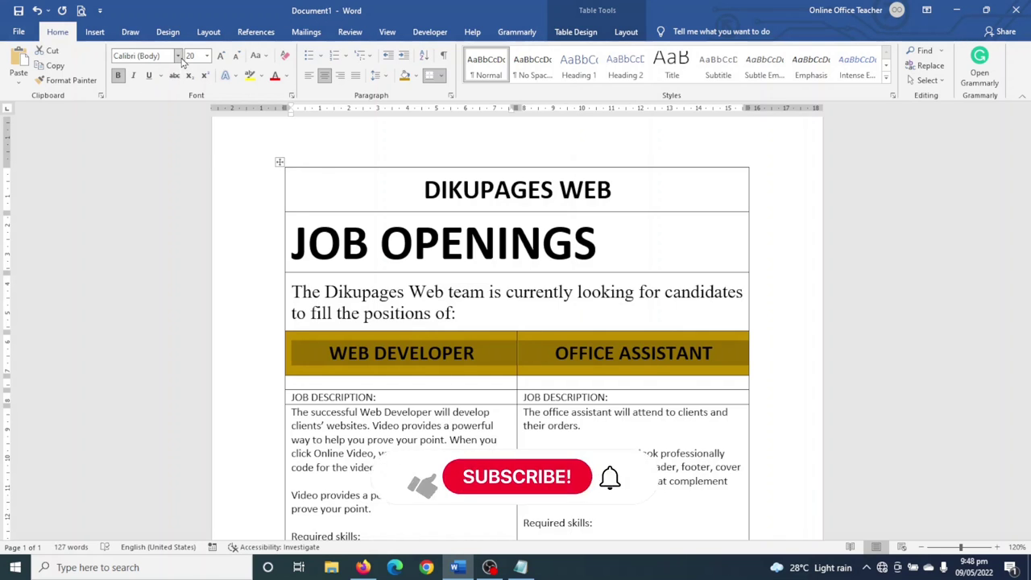
pyautogui.click(179, 56)
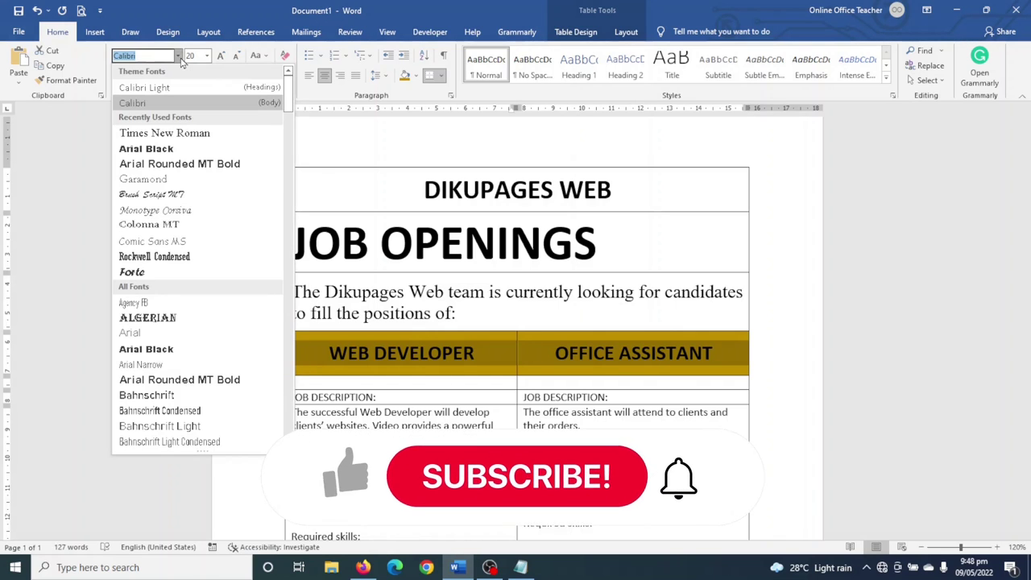
pyautogui.click(165, 150)
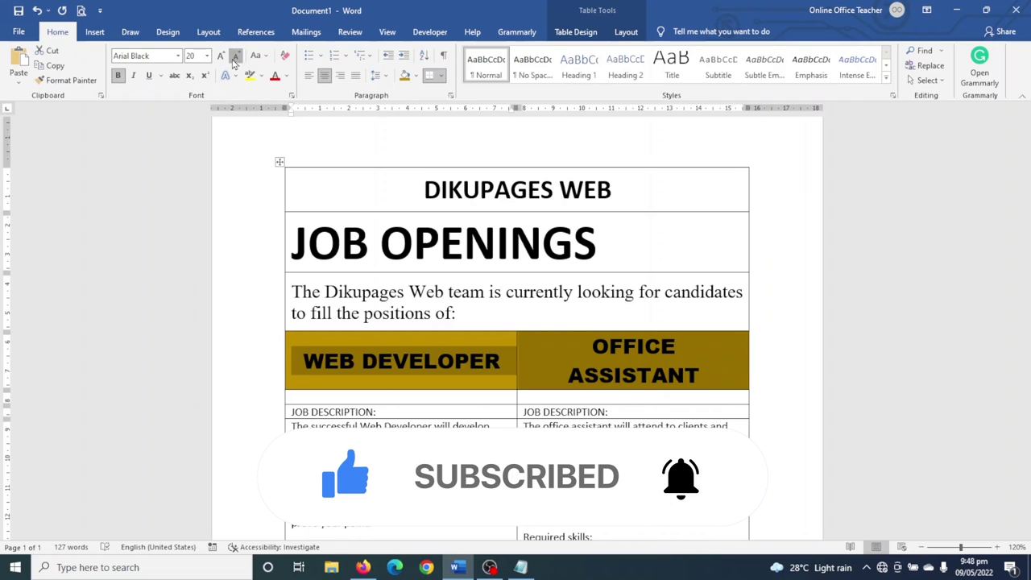
pyautogui.click(235, 57)
pyautogui.click(235, 57)
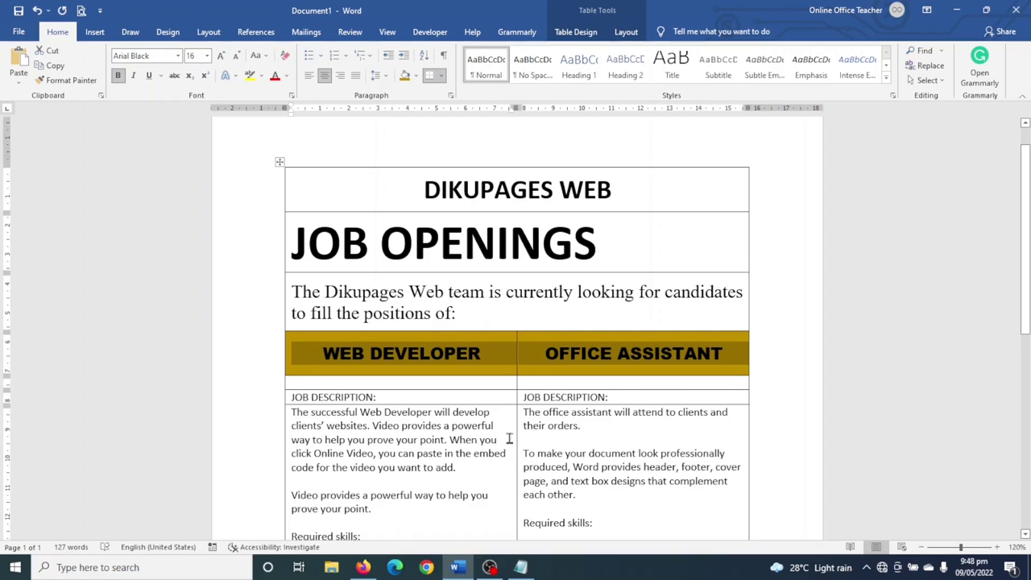
pyautogui.click(508, 455)
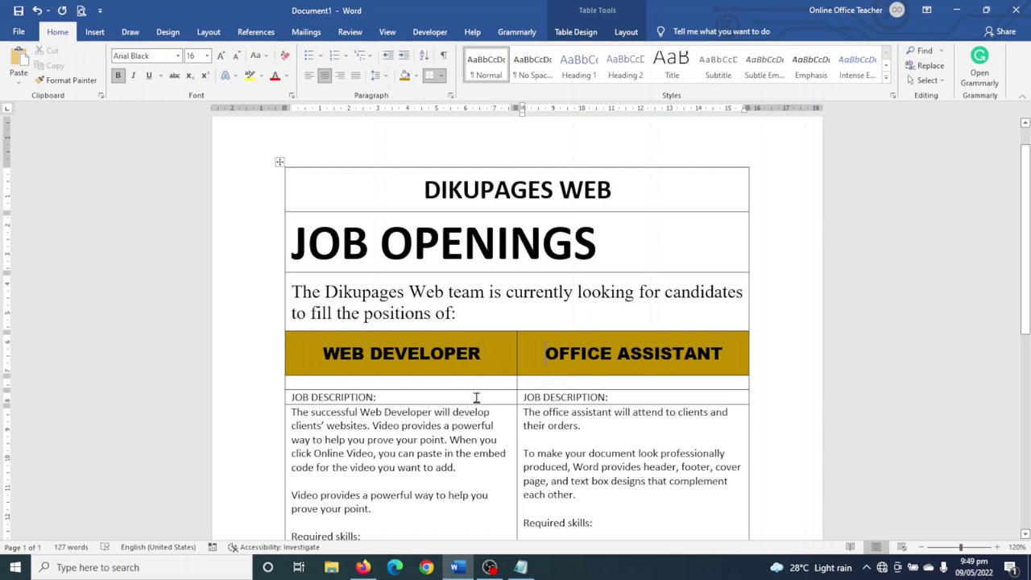
# - Insert a new empty column left of the table's first column using Insert Left
pyautogui.scroll(-2, 509, 365)
pyautogui.scroll(-2, 513, 397)
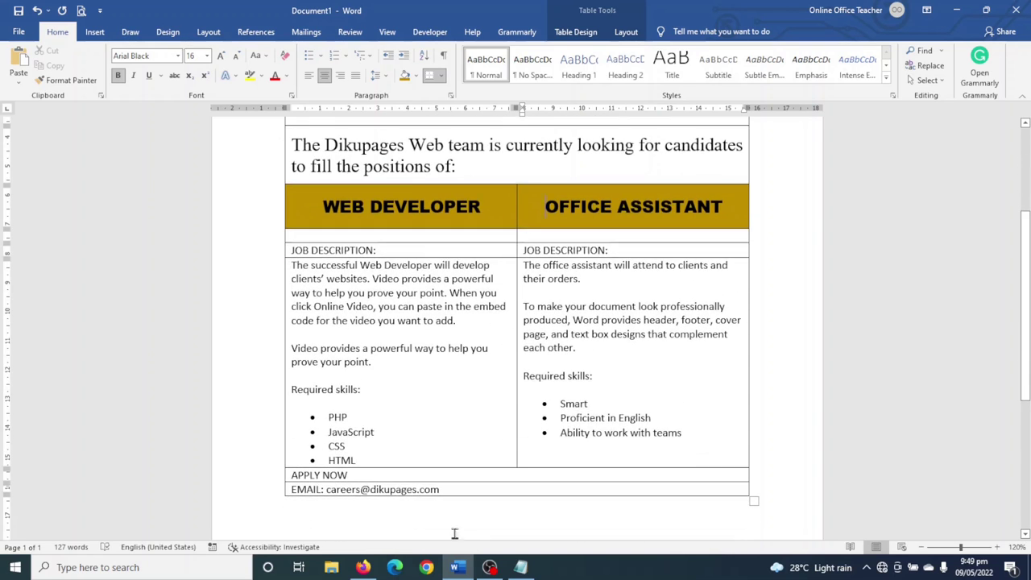
pyautogui.scroll(2, 551, 464)
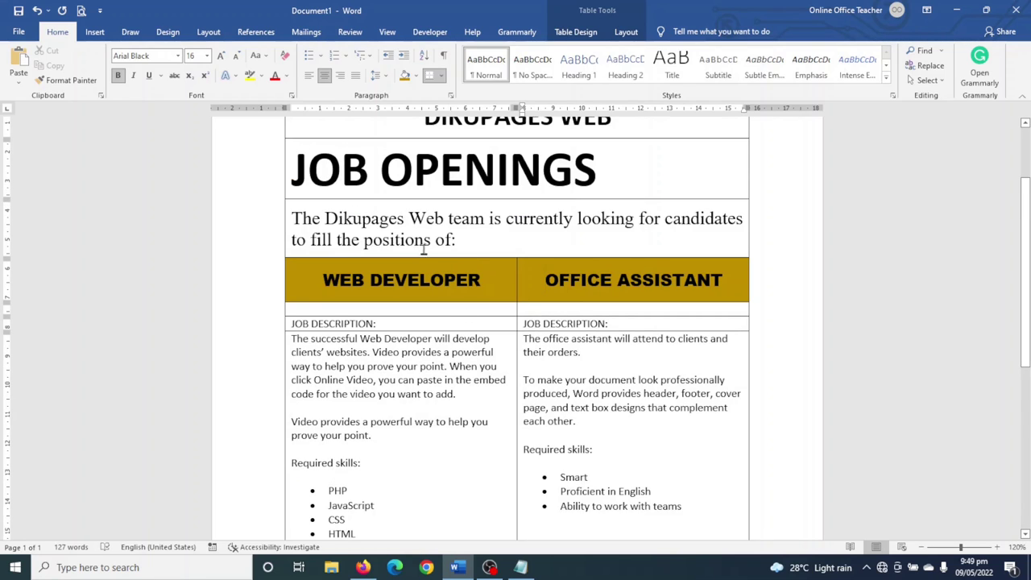
pyautogui.click(627, 34)
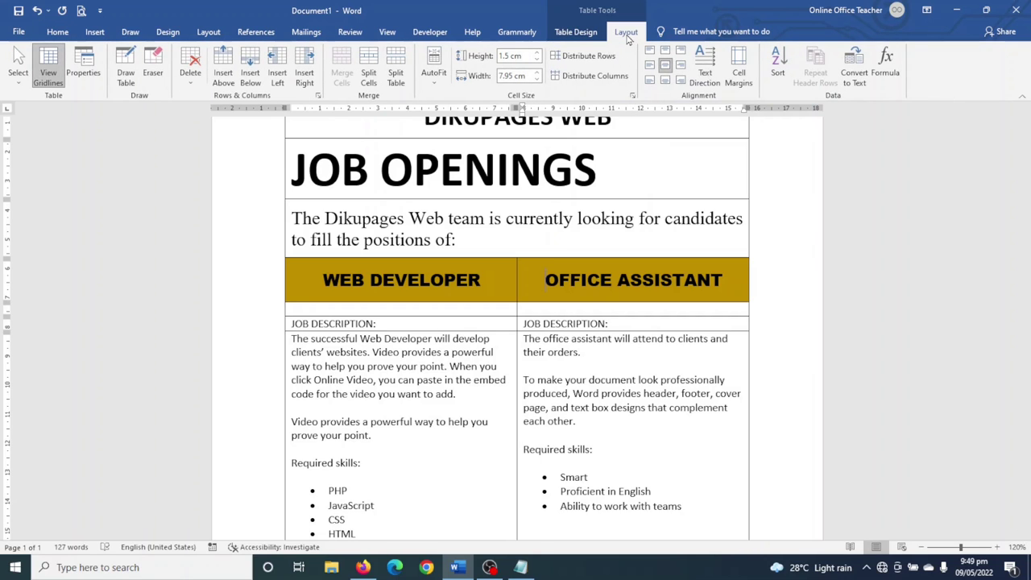
pyautogui.click(277, 72)
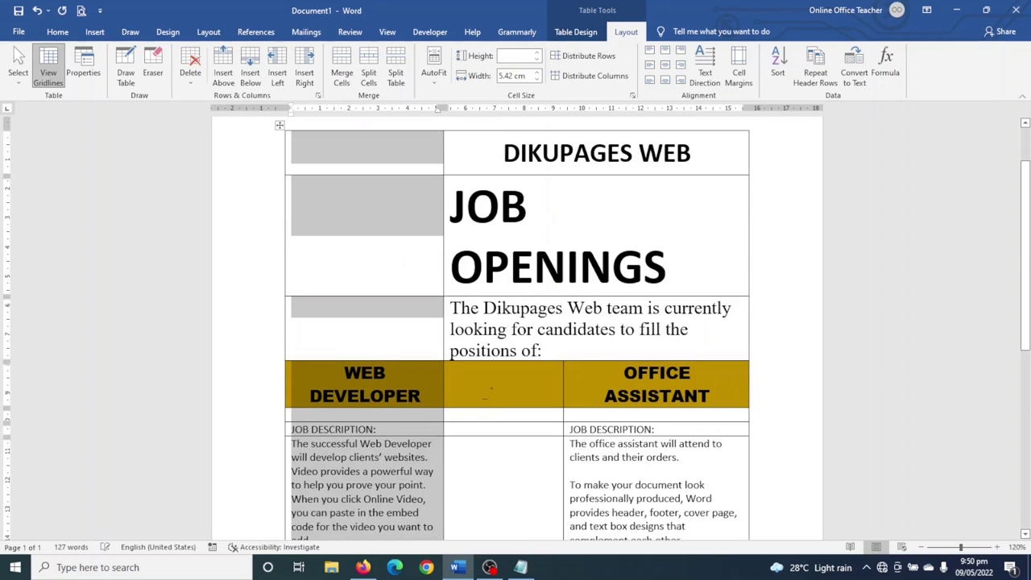
pyautogui.scroll(-3, 495, 386)
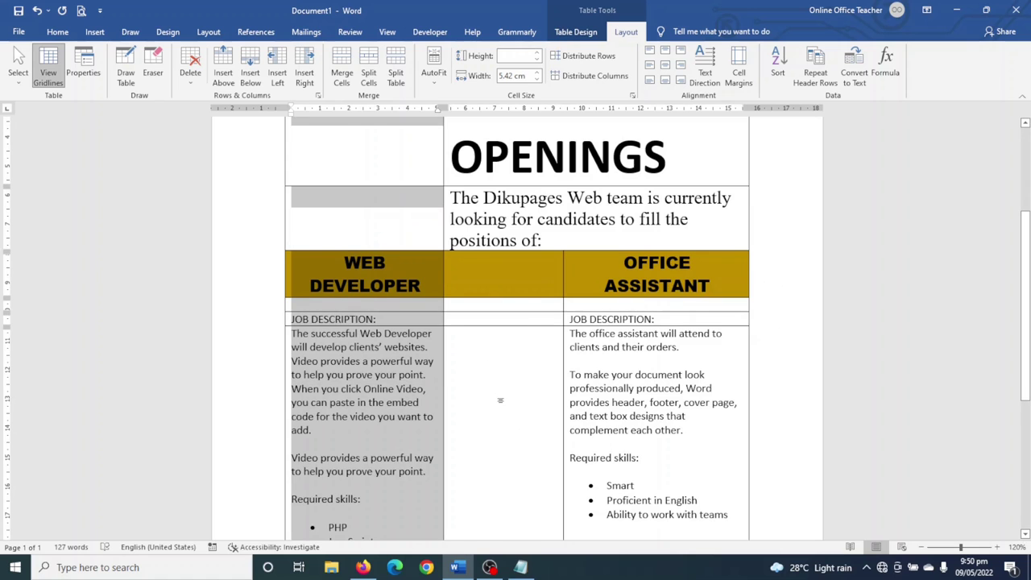
pyautogui.scroll(-5, 500, 399)
pyautogui.scroll(12, 504, 379)
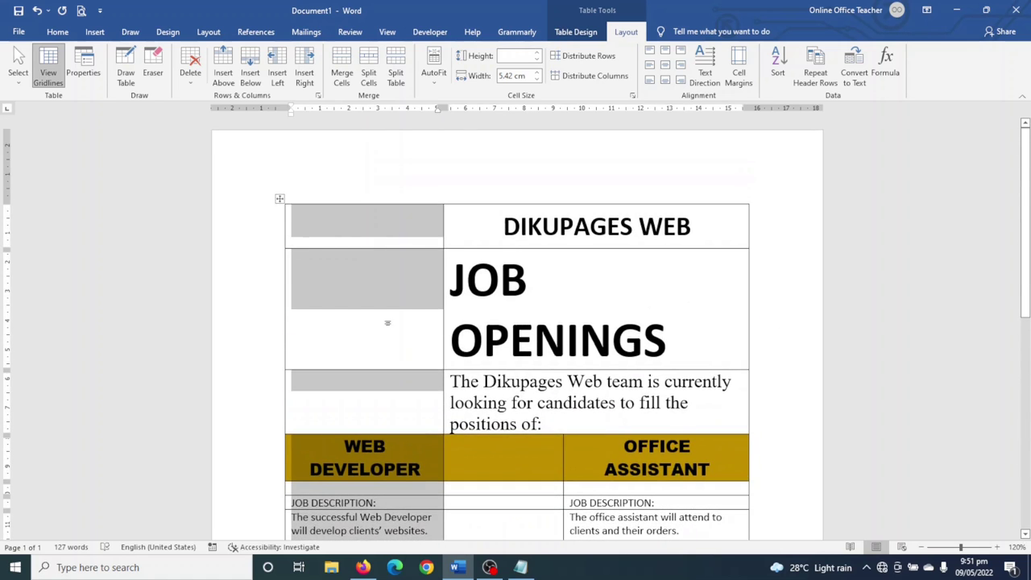
pyautogui.scroll(-6, 388, 318)
pyautogui.scroll(6, 366, 260)
pyautogui.click(489, 294)
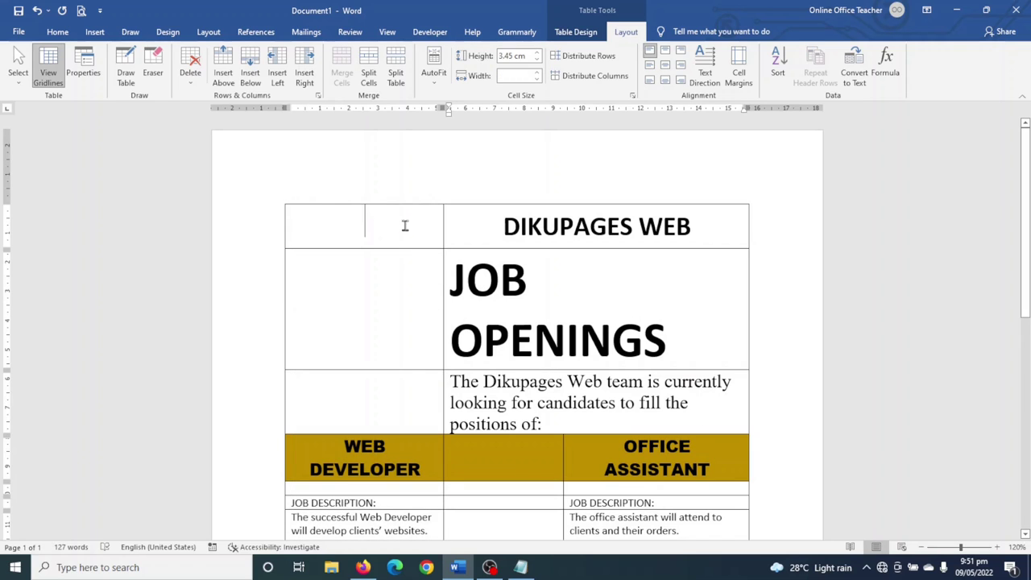
# - Merge the DIKUPAGES WEB, JOB OPENINGS and intro rows into single cells, centring the title
pyautogui.moveTo(406, 223); pyautogui.dragTo(555, 238)
pyautogui.moveTo(633, 228); pyautogui.dragTo(632, 228)
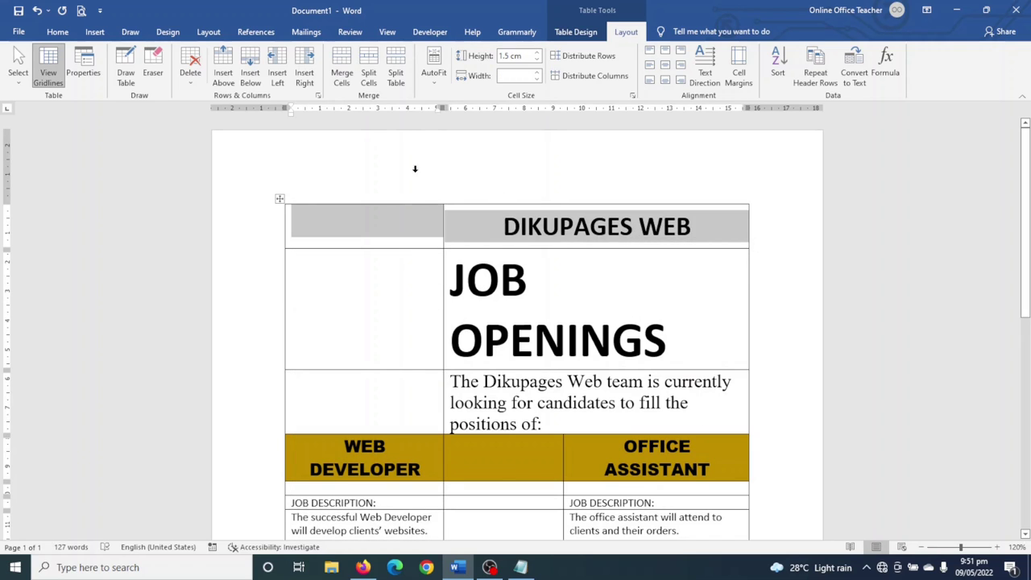
pyautogui.click(341, 76)
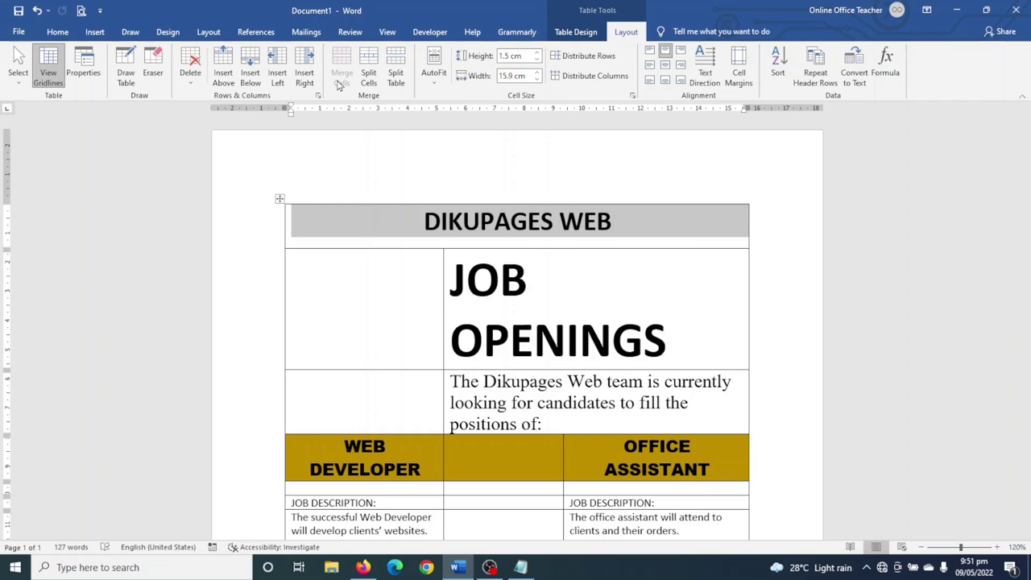
pyautogui.click(664, 65)
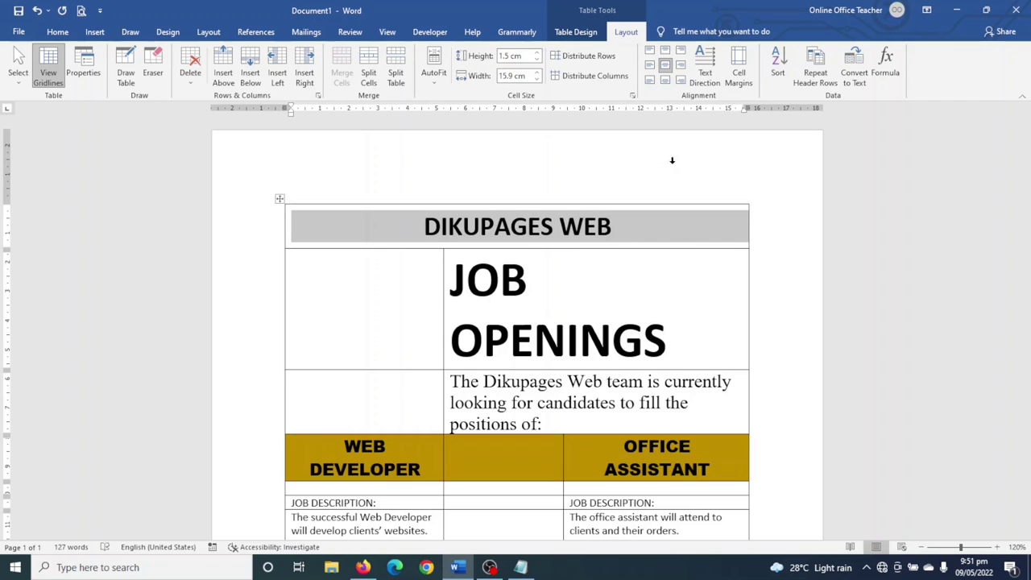
pyautogui.moveTo(350, 305); pyautogui.dragTo(516, 306)
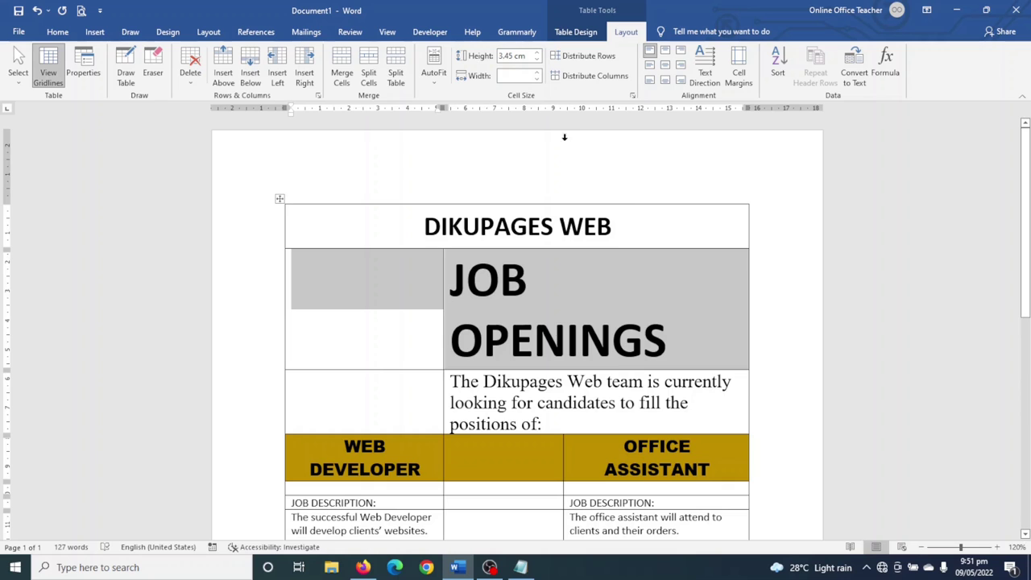
pyautogui.click(341, 76)
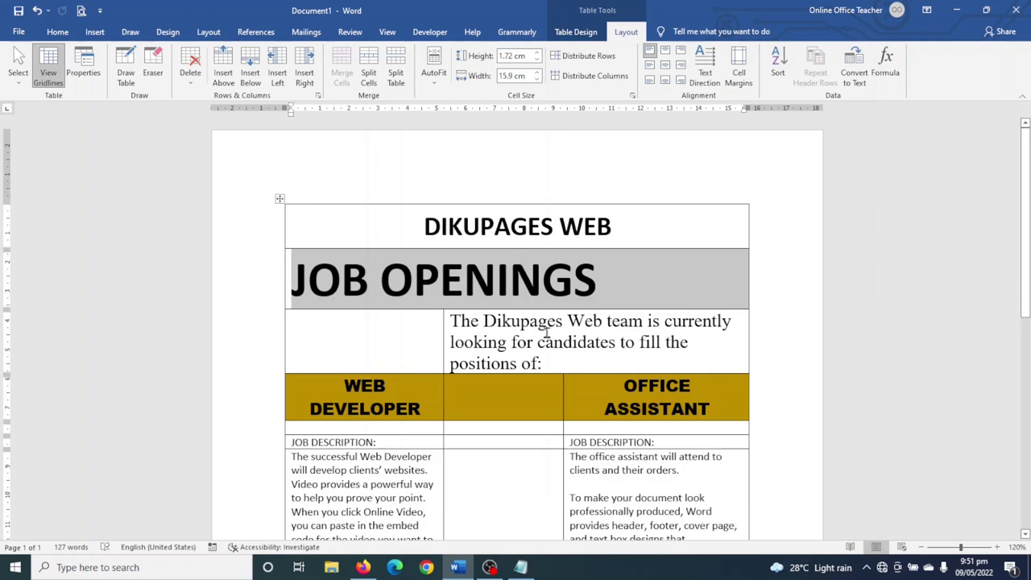
pyautogui.scroll(-2, 546, 331)
pyautogui.moveTo(447, 283); pyautogui.dragTo(408, 256)
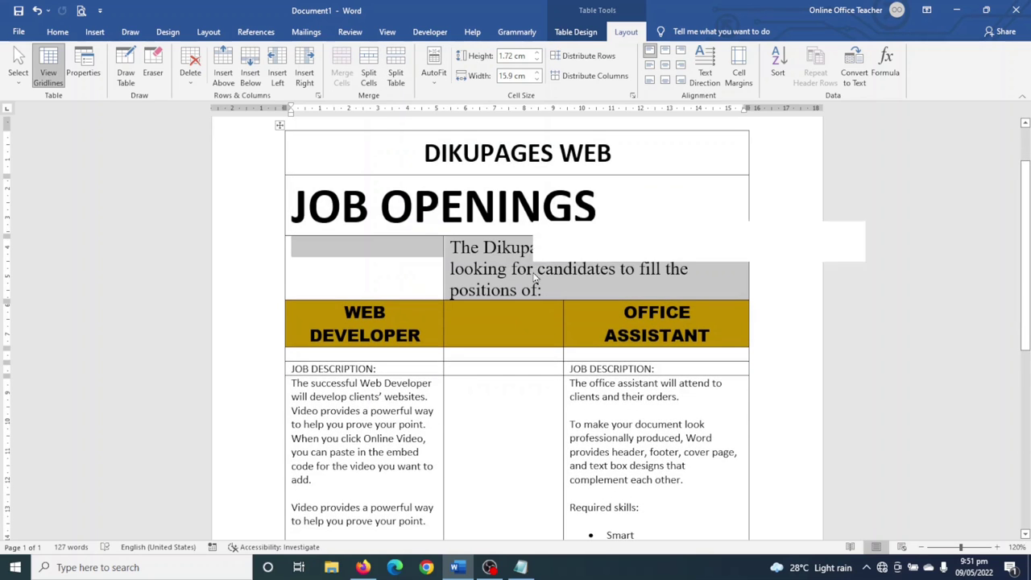
pyautogui.click(342, 75)
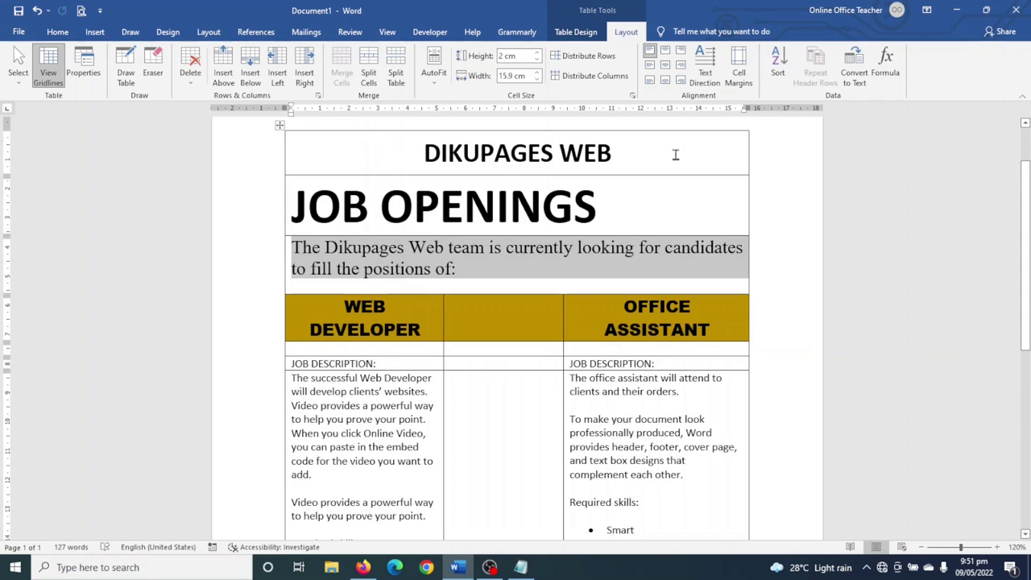
pyautogui.click(653, 71)
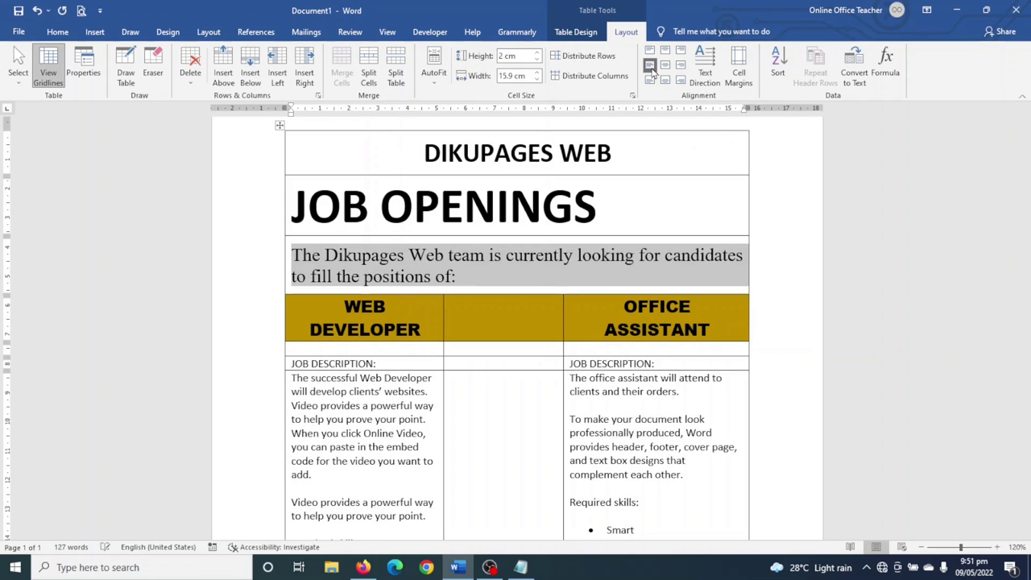
# - Merge the APPLY NOW row and the EMAIL row each into one full-width cell
pyautogui.scroll(-2, 518, 416)
pyautogui.scroll(-5, 518, 417)
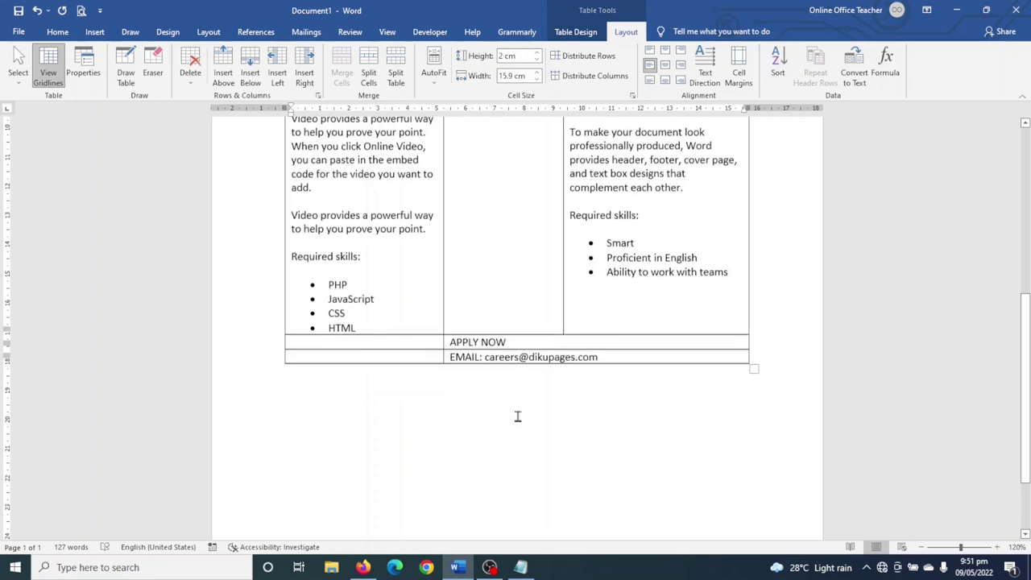
pyautogui.moveTo(409, 336); pyautogui.dragTo(486, 342)
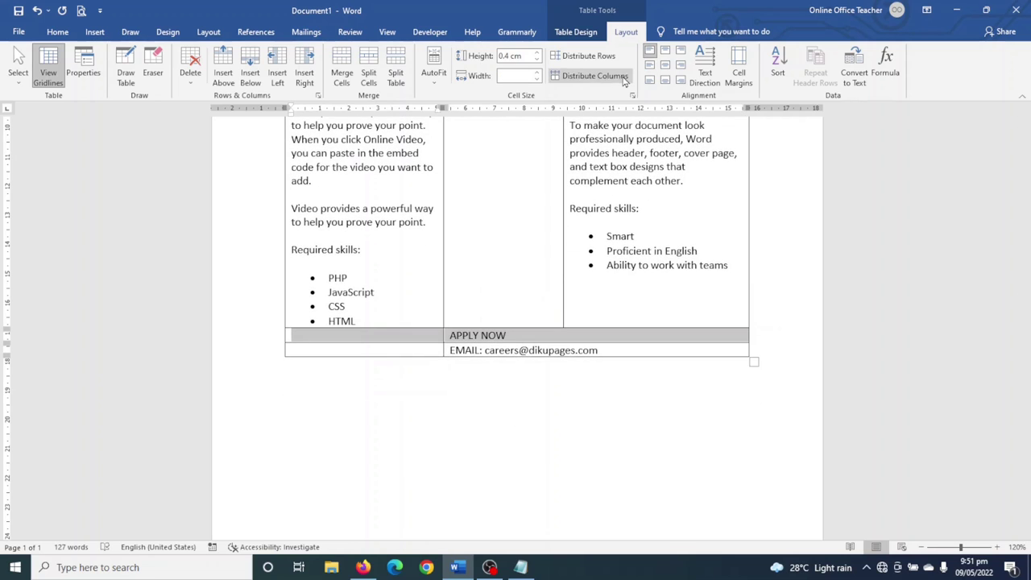
pyautogui.click(342, 73)
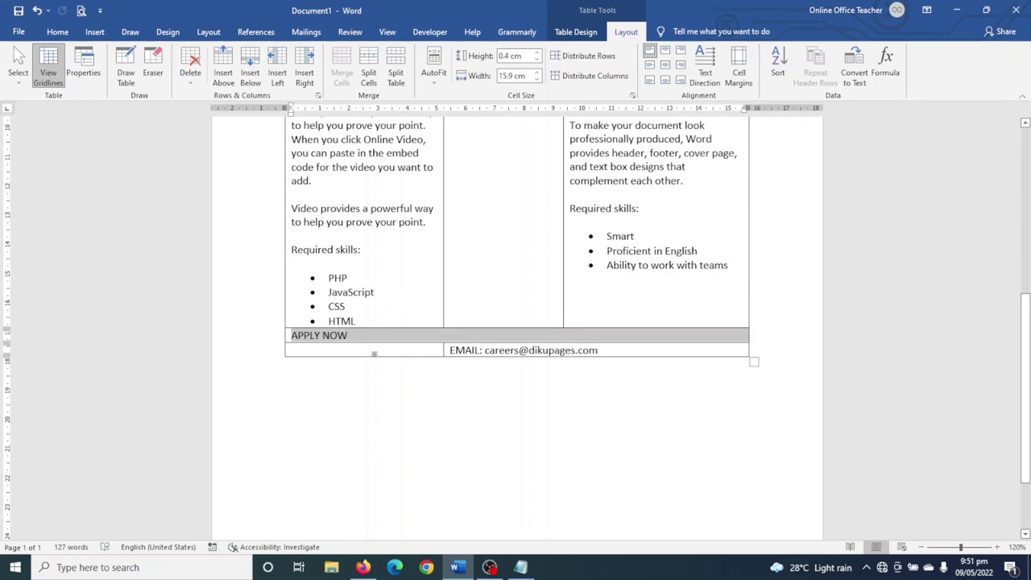
pyautogui.moveTo(372, 351); pyautogui.dragTo(490, 356)
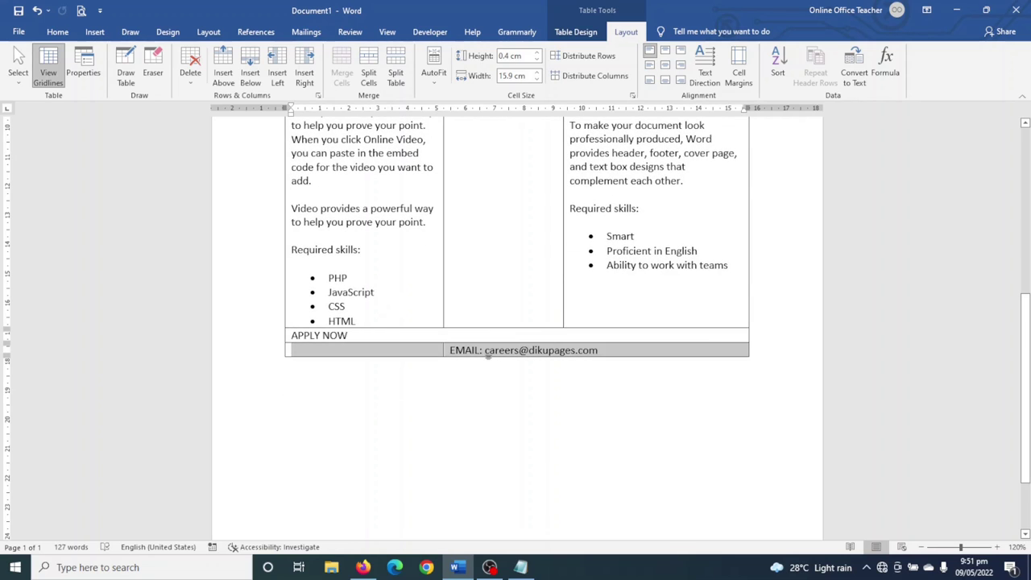
pyautogui.click(341, 62)
pyautogui.scroll(6, 532, 322)
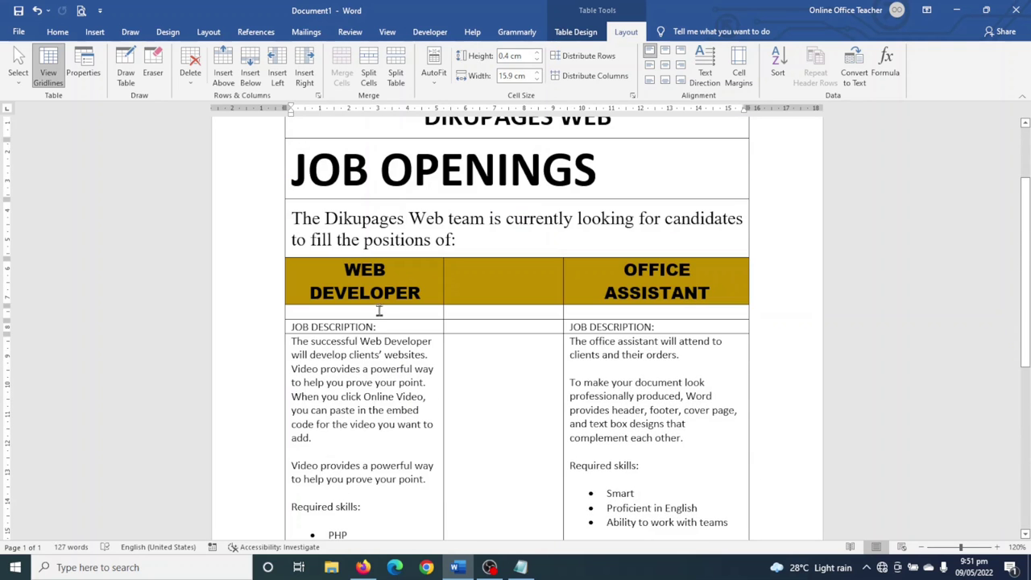
# - Drag column borders so WEB DEVELOPER and OFFICE ASSISTANT each fit on one line
pyautogui.scroll(-1, 443, 314)
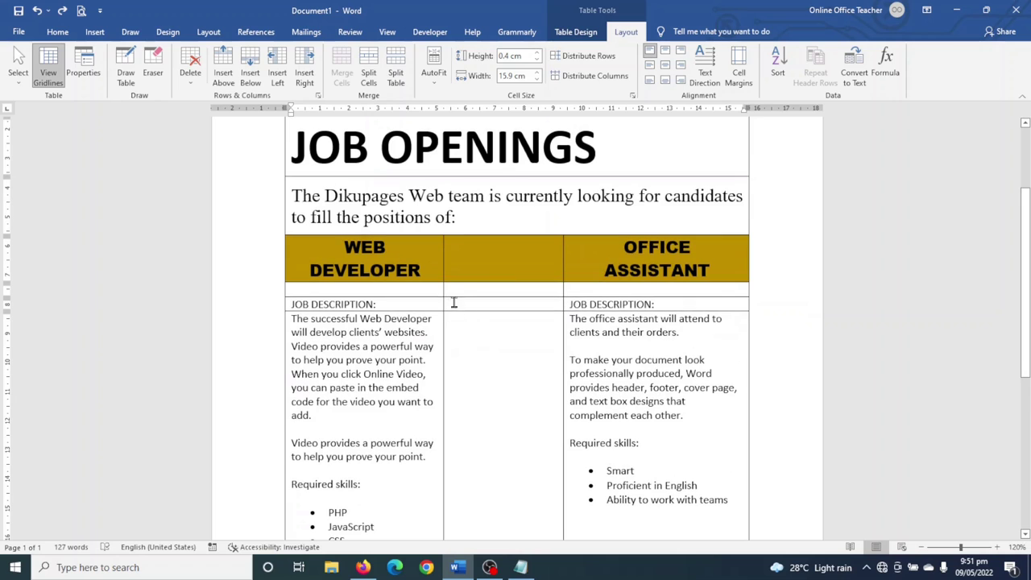
pyautogui.click(446, 293)
pyautogui.click(430, 293)
pyautogui.moveTo(442, 290); pyautogui.dragTo(504, 310)
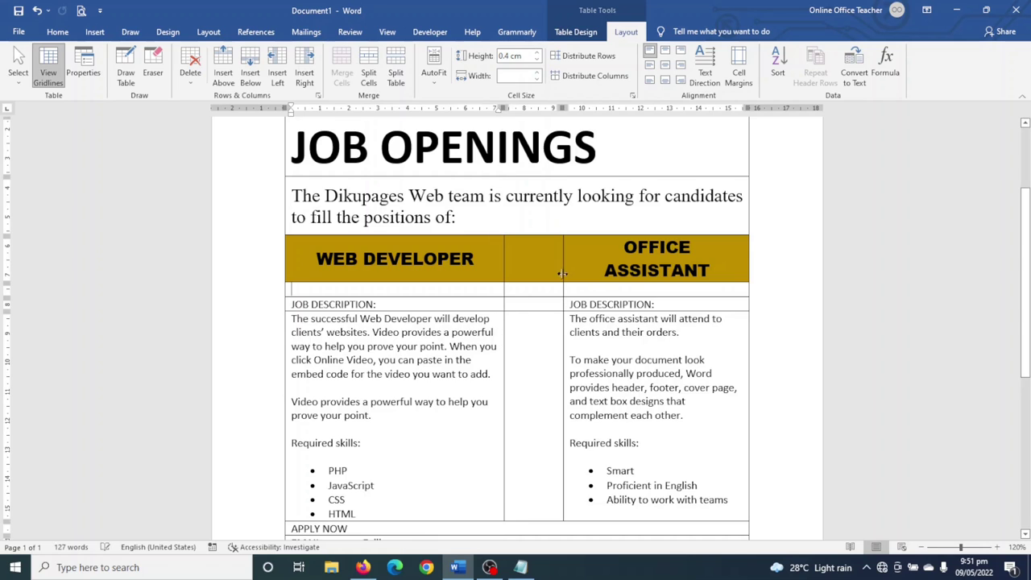
pyautogui.moveTo(562, 274); pyautogui.dragTo(528, 277)
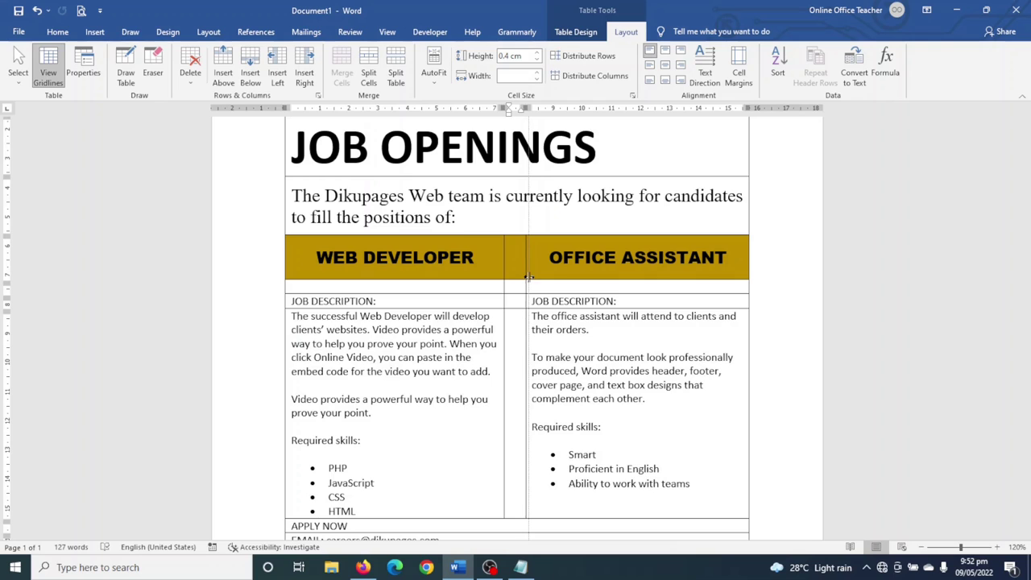
pyautogui.moveTo(528, 277); pyautogui.dragTo(527, 279)
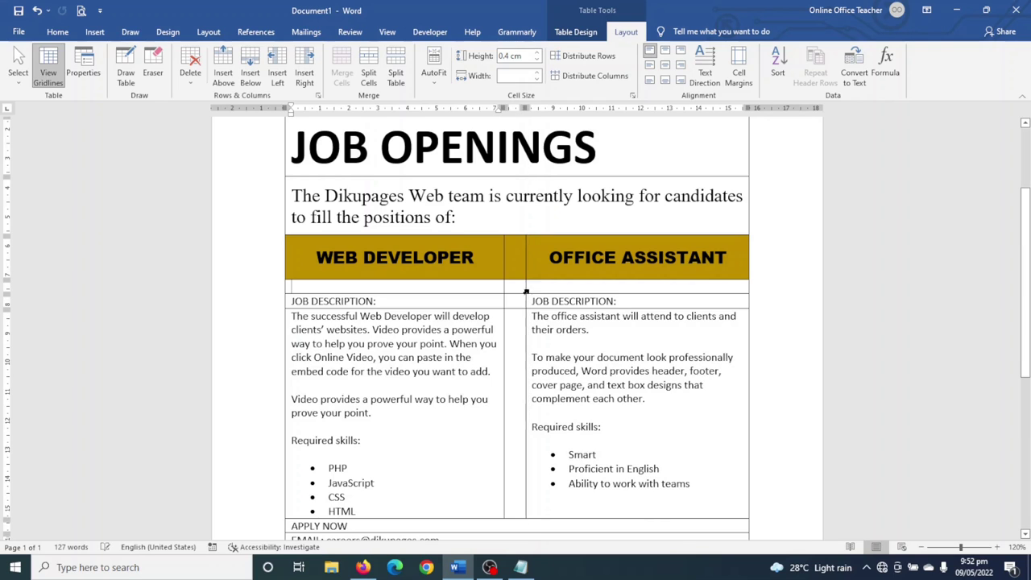
pyautogui.scroll(1, 612, 451)
# - Remove the gold shading from the narrow middle divider column with No Color
pyautogui.click(552, 401)
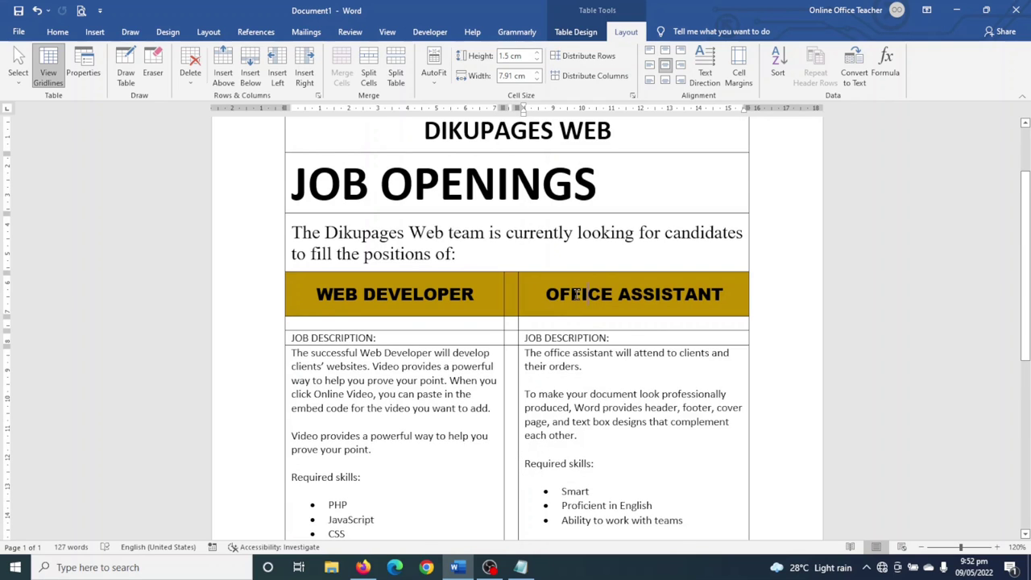
pyautogui.click(511, 293)
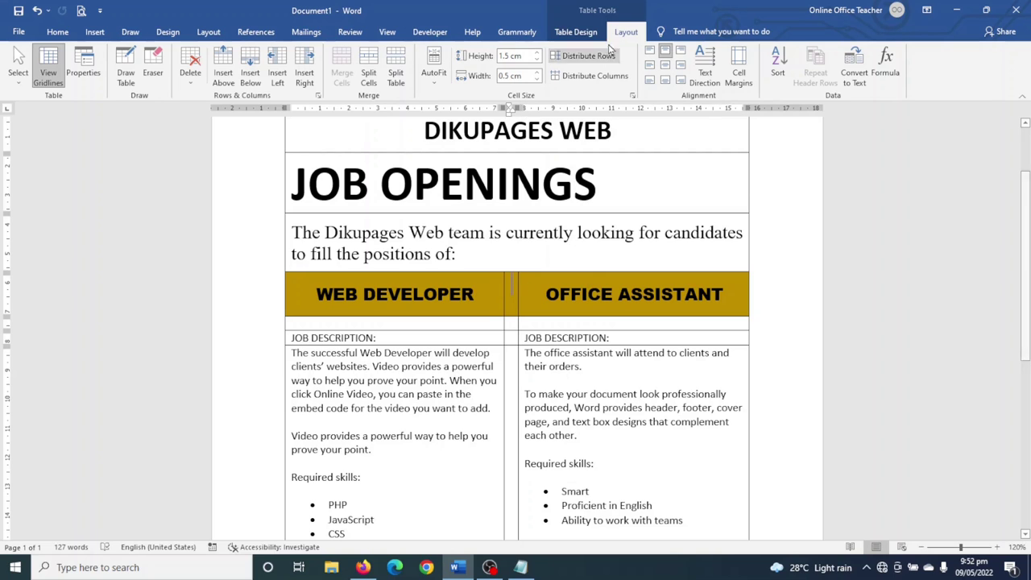
pyautogui.click(577, 33)
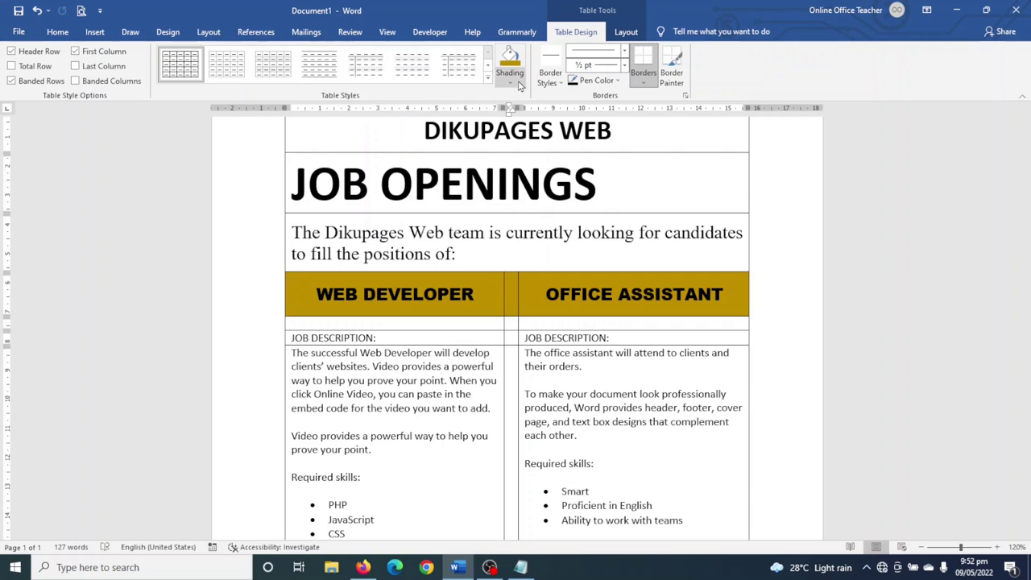
pyautogui.click(515, 83)
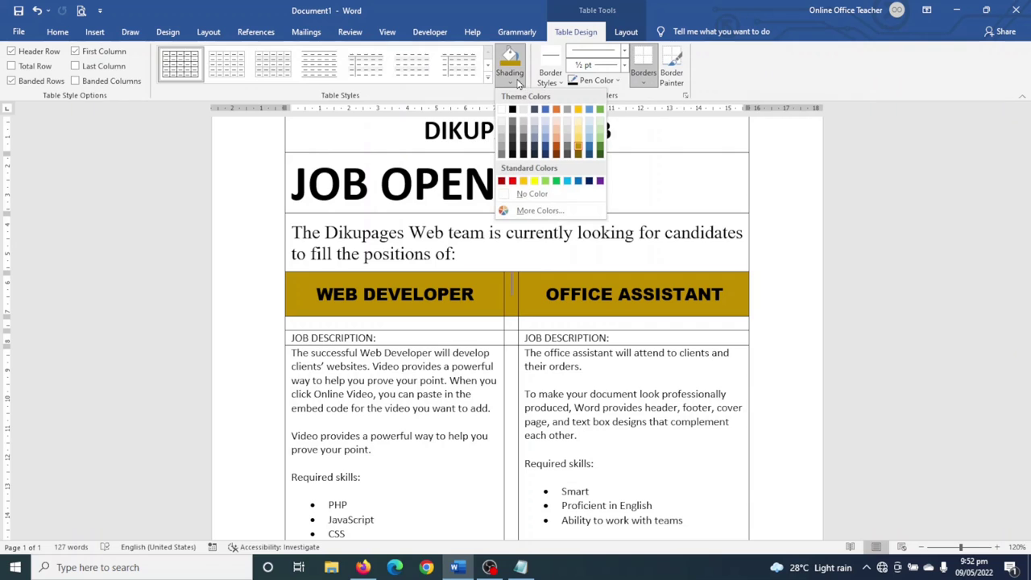
pyautogui.click(524, 195)
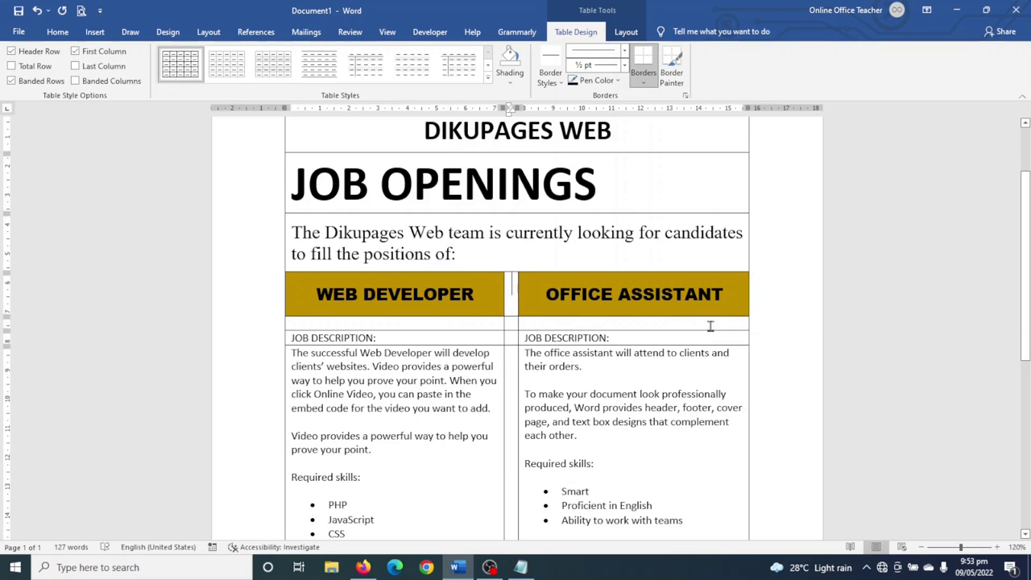
# - Make the JOB DESCRIPTION labels bold
pyautogui.scroll(-1, 711, 326)
pyautogui.moveTo(295, 300); pyautogui.dragTo(610, 301)
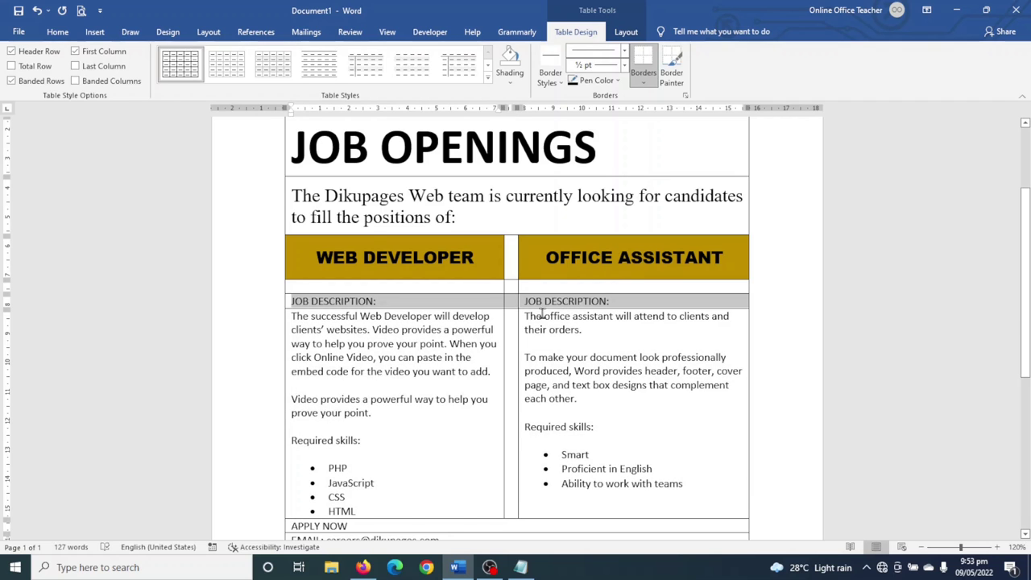
pyautogui.click(55, 32)
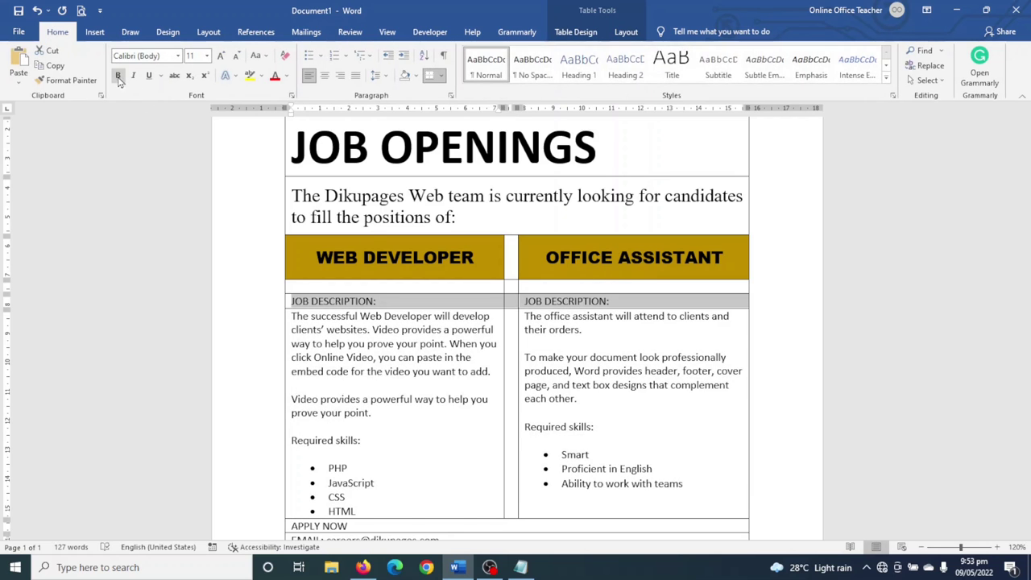
pyautogui.click(117, 77)
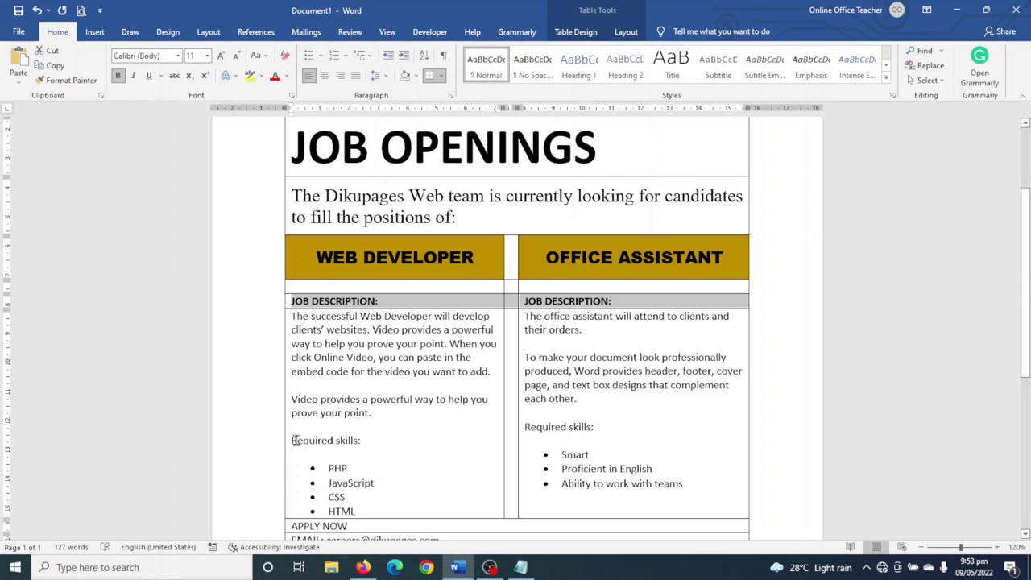
# - Make both 'Required skills:' labels bold and UPPERCASE
pyautogui.moveTo(291, 441); pyautogui.dragTo(367, 441)
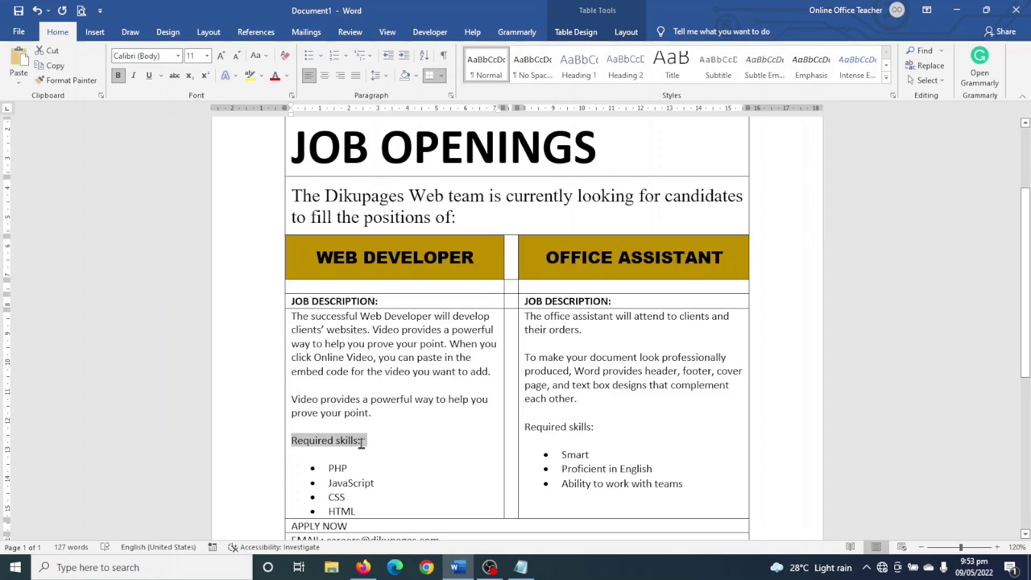
pyautogui.click(118, 77)
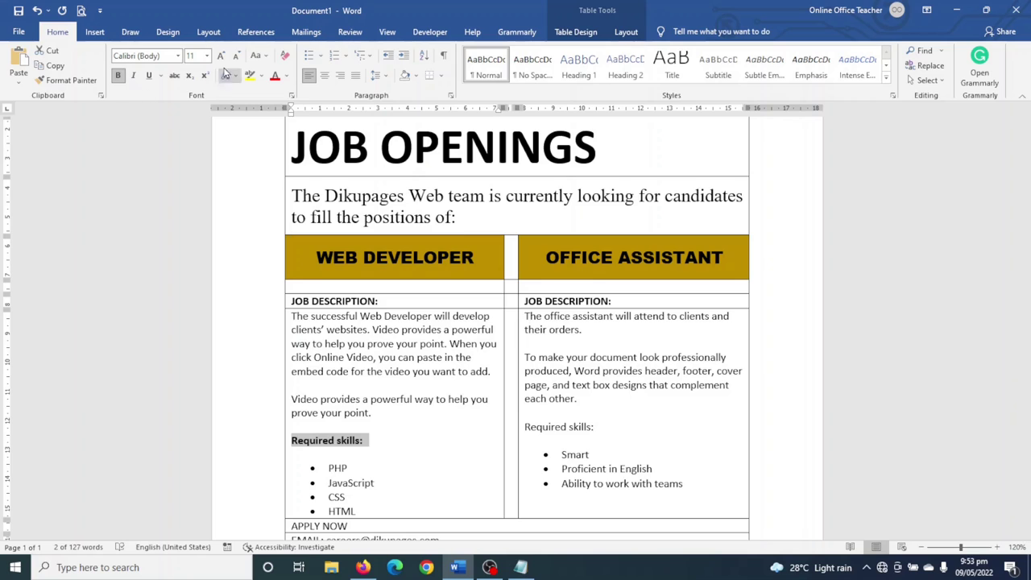
pyautogui.click(264, 57)
pyautogui.click(290, 103)
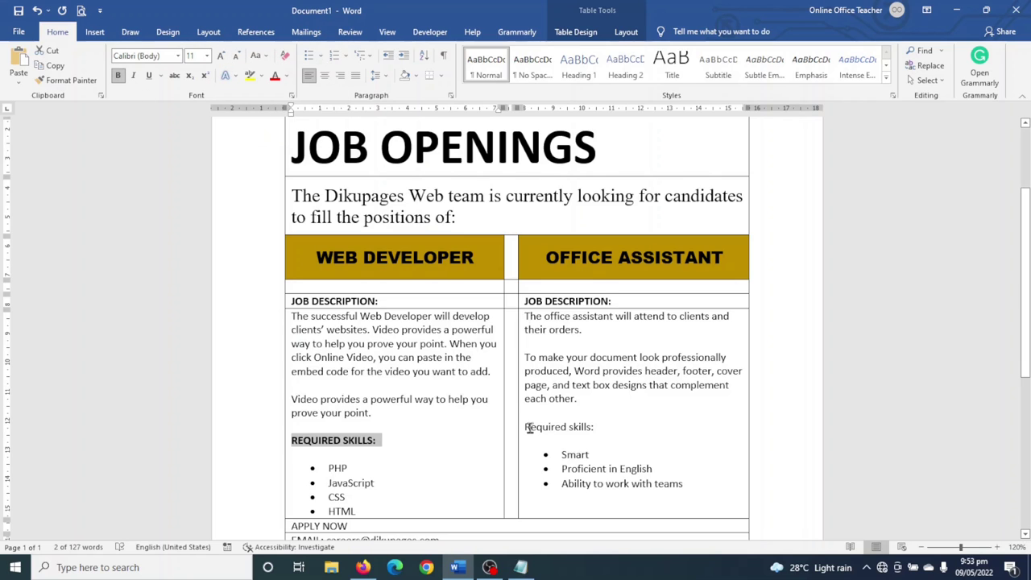
pyautogui.moveTo(525, 427); pyautogui.dragTo(593, 433)
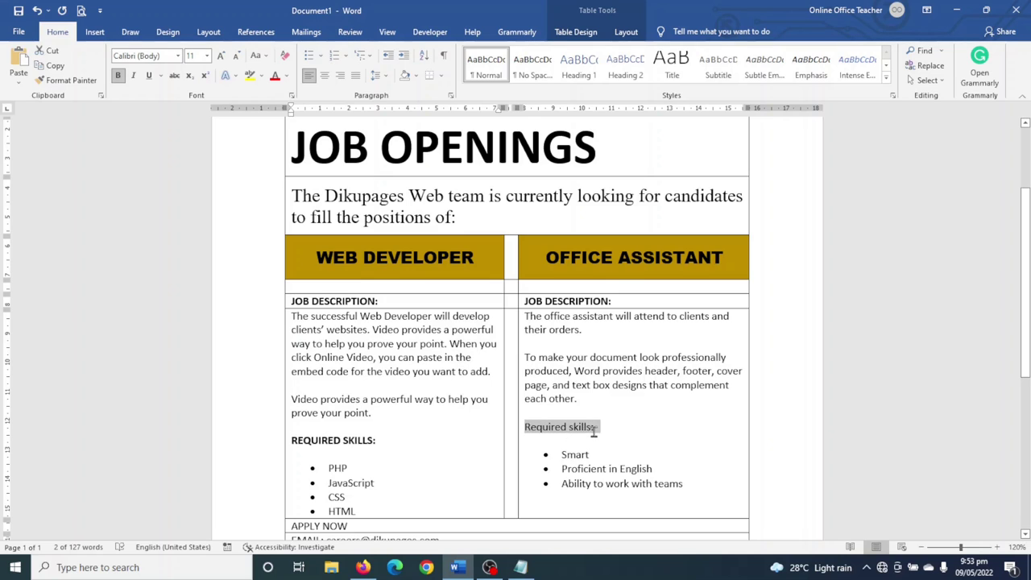
pyautogui.click(118, 75)
pyautogui.click(263, 61)
pyautogui.click(285, 103)
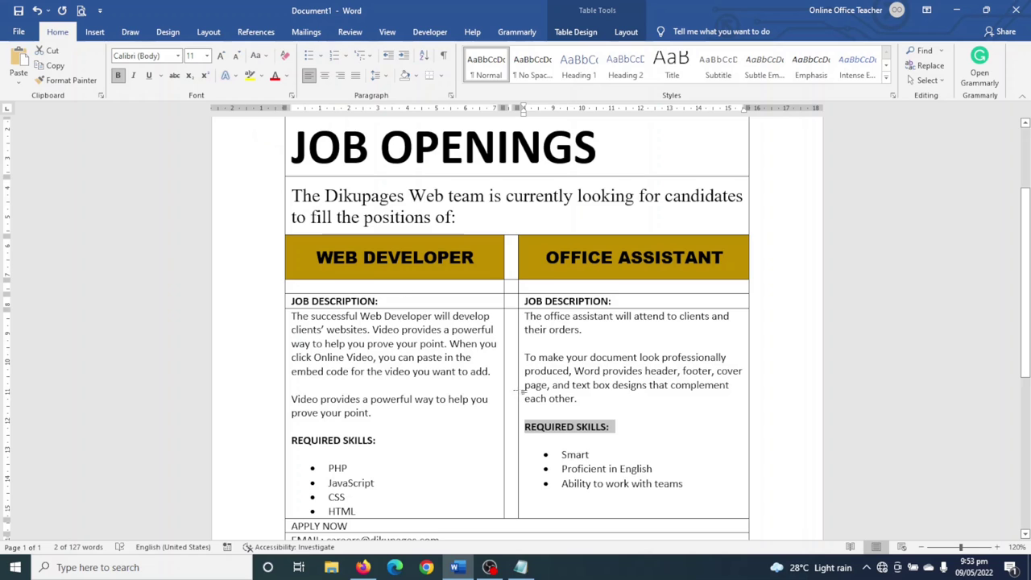
pyautogui.scroll(-3, 556, 364)
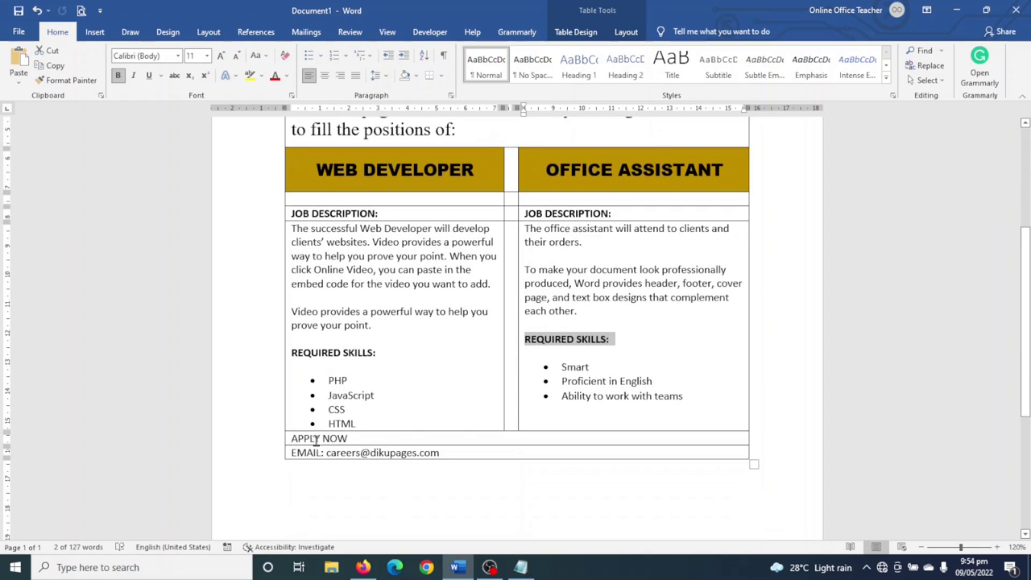
# - Centre the APPLY NOW and EMAIL footer text and make those rows taller
pyautogui.moveTo(294, 437); pyautogui.dragTo(425, 456)
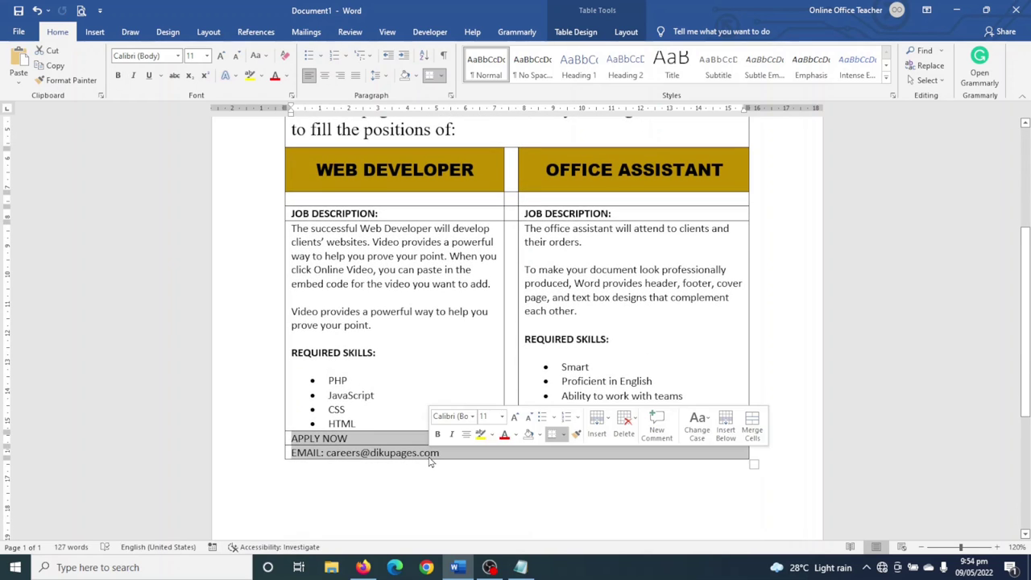
pyautogui.click(626, 32)
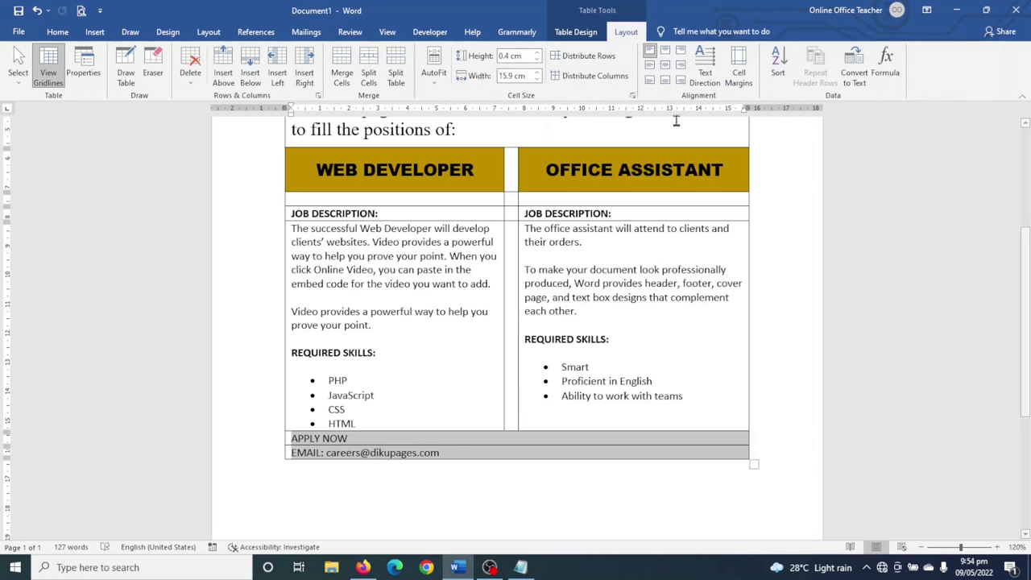
pyautogui.click(666, 67)
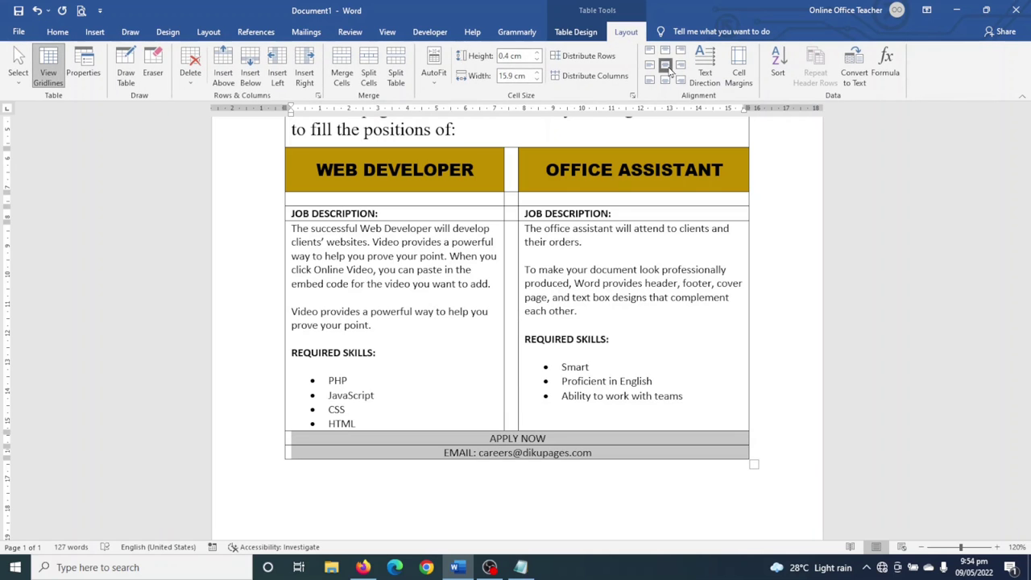
pyautogui.click(537, 53)
pyautogui.click(537, 53)
pyautogui.click(537, 52)
pyautogui.click(537, 52)
pyautogui.click(536, 53)
pyautogui.click(537, 53)
pyautogui.click(537, 52)
pyautogui.click(536, 52)
pyautogui.click(537, 52)
pyautogui.click(536, 53)
pyautogui.click(536, 52)
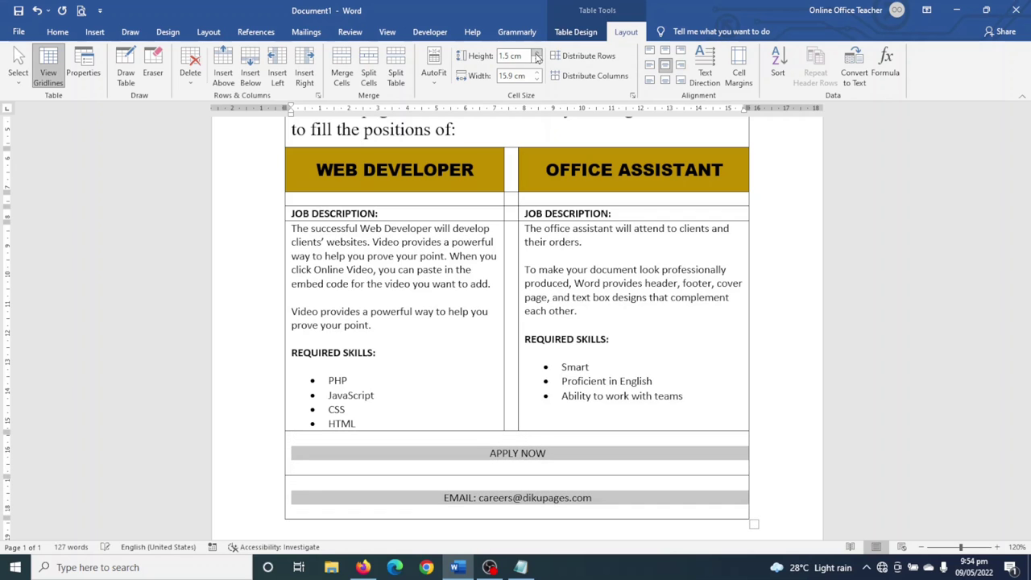
# - Make APPLY NOW bold at 36 pt
pyautogui.click(488, 456)
pyautogui.moveTo(489, 455); pyautogui.dragTo(552, 458)
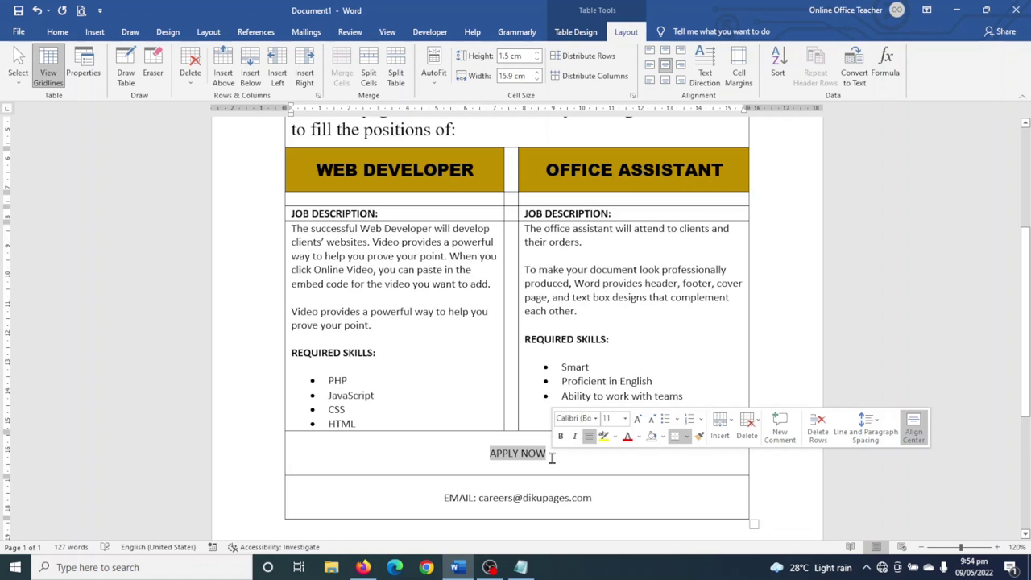
pyautogui.click(57, 32)
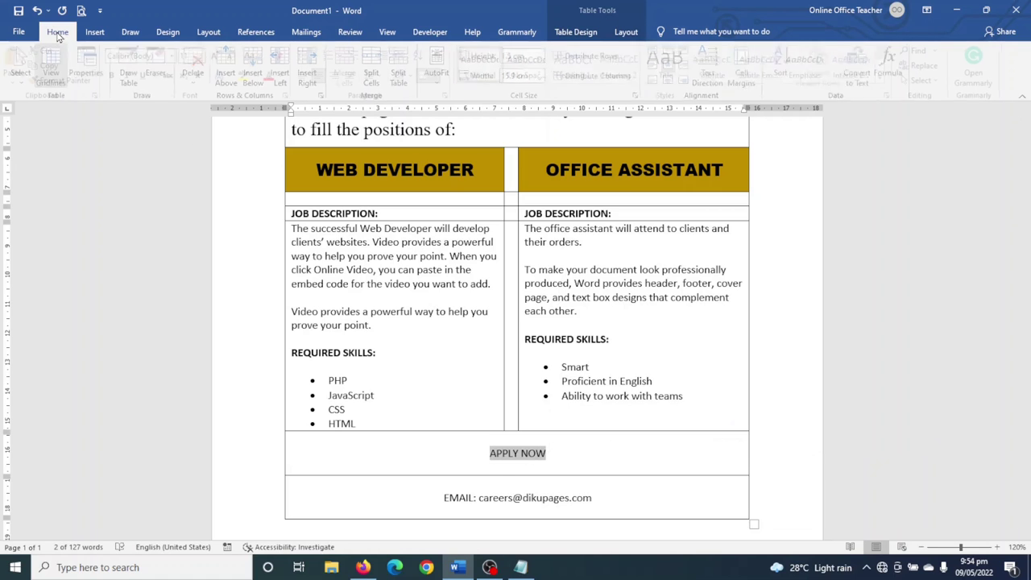
pyautogui.click(118, 76)
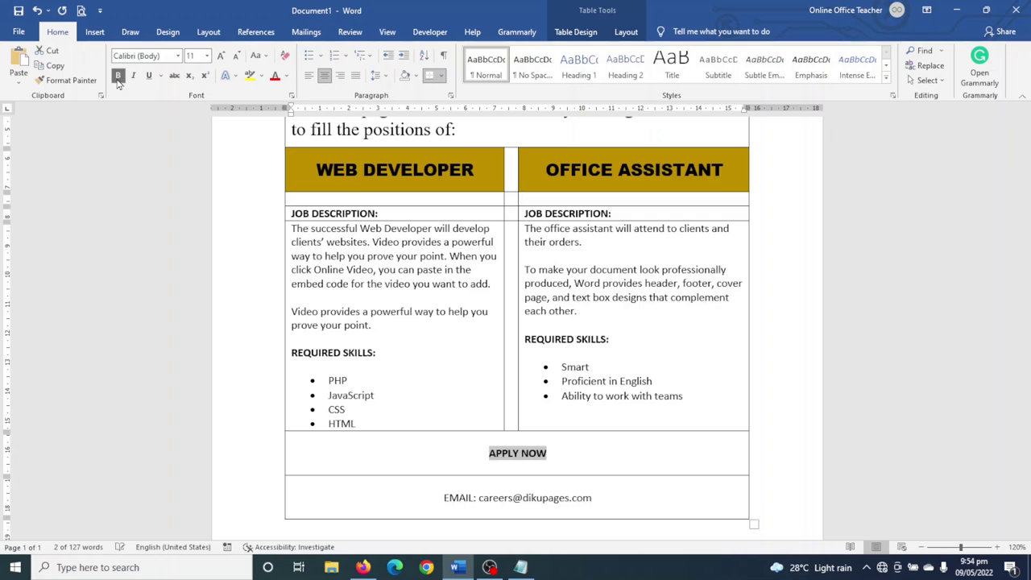
pyautogui.click(220, 56)
pyautogui.click(220, 57)
pyautogui.click(220, 56)
pyautogui.click(220, 56)
pyautogui.click(220, 58)
pyautogui.click(220, 58)
pyautogui.click(220, 58)
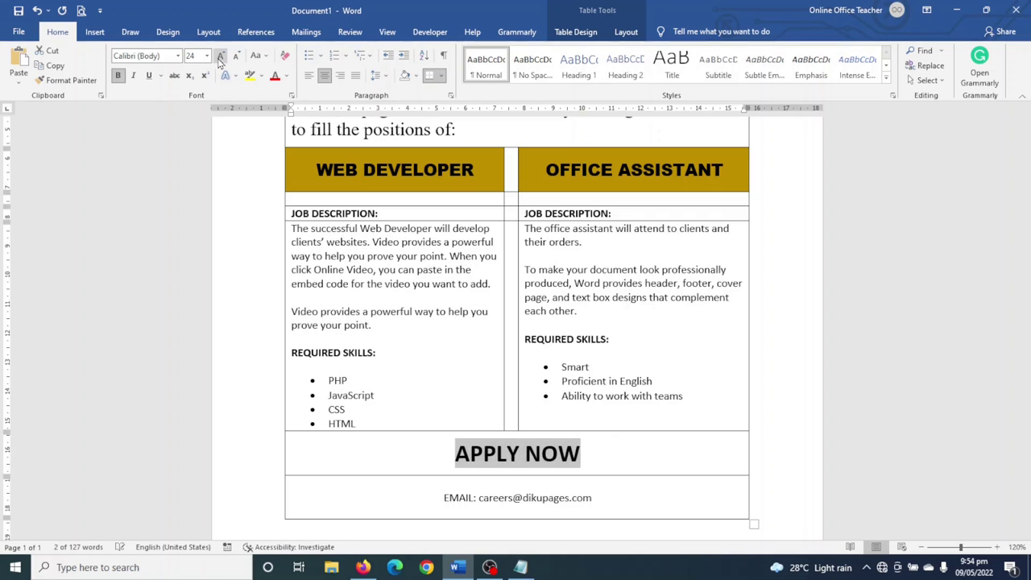
pyautogui.click(220, 58)
pyautogui.click(220, 58)
pyautogui.click(220, 58)
# - Make the email line bold at 14 pt
pyautogui.scroll(-2, 498, 443)
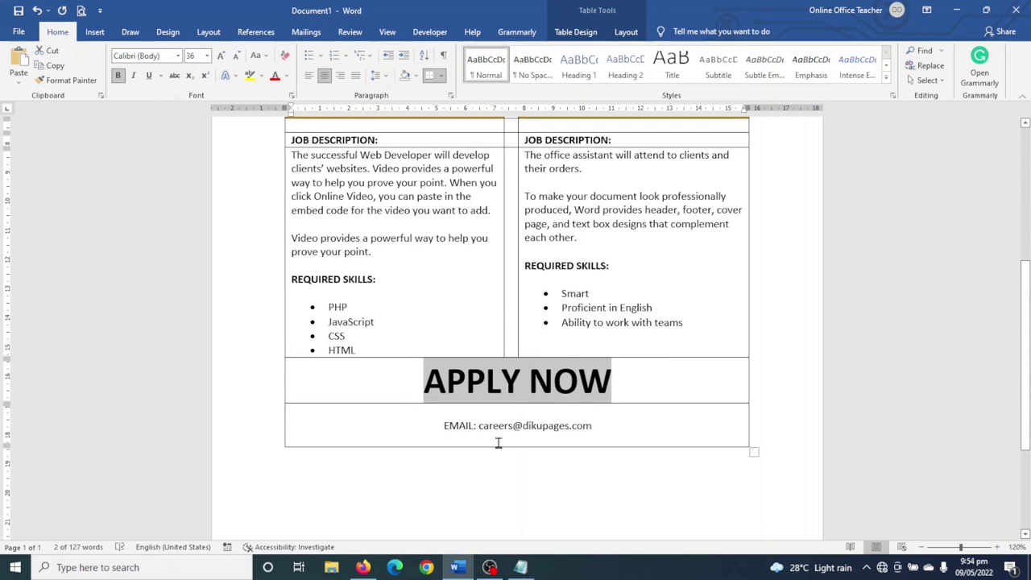
pyautogui.moveTo(430, 425); pyautogui.dragTo(609, 435)
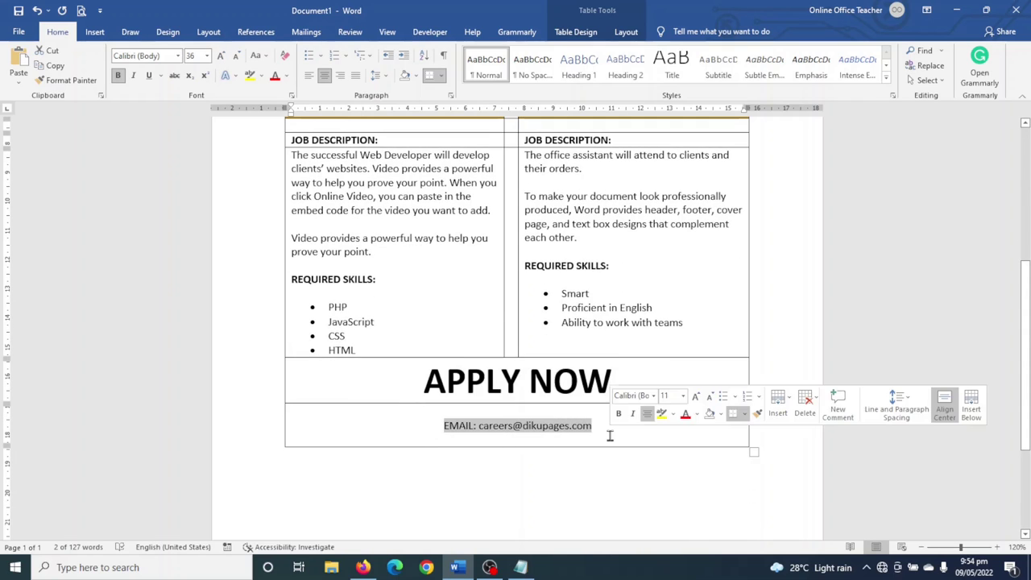
pyautogui.click(117, 75)
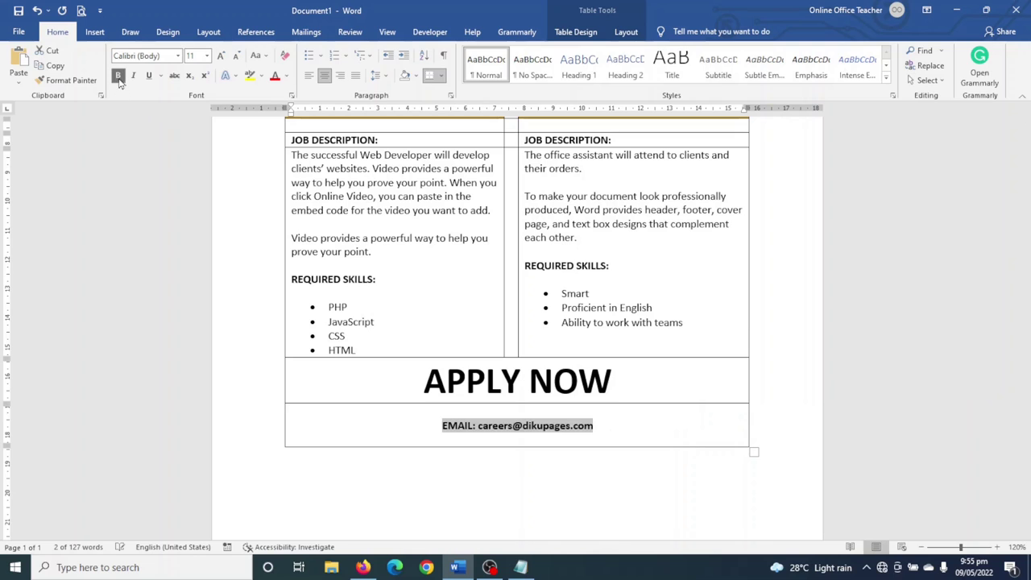
pyautogui.click(220, 55)
pyautogui.click(220, 56)
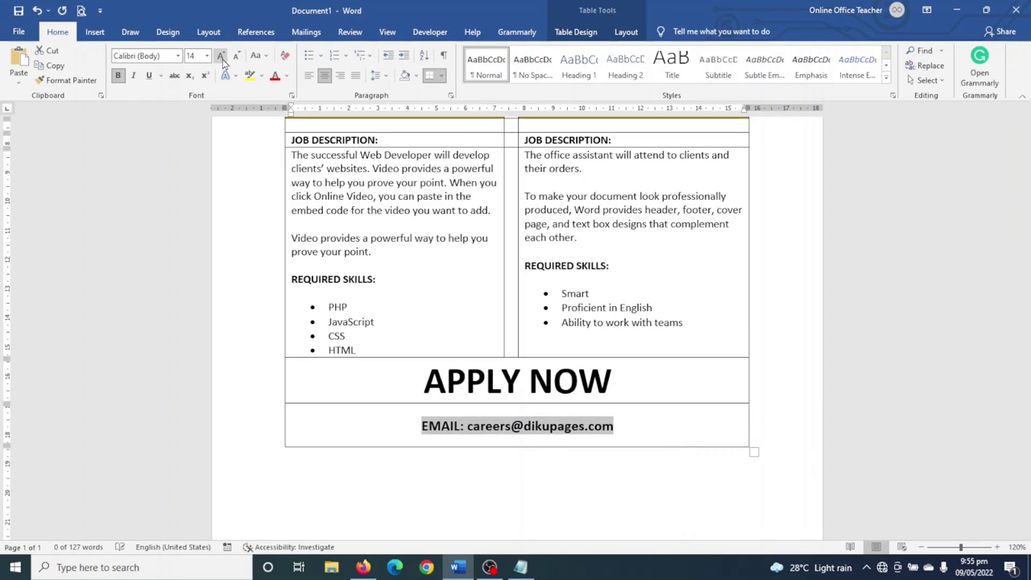
pyautogui.click(691, 431)
pyautogui.keyDown('ctrl'); pyautogui.scroll(-2, 691, 432); pyautogui.keyUp('ctrl')
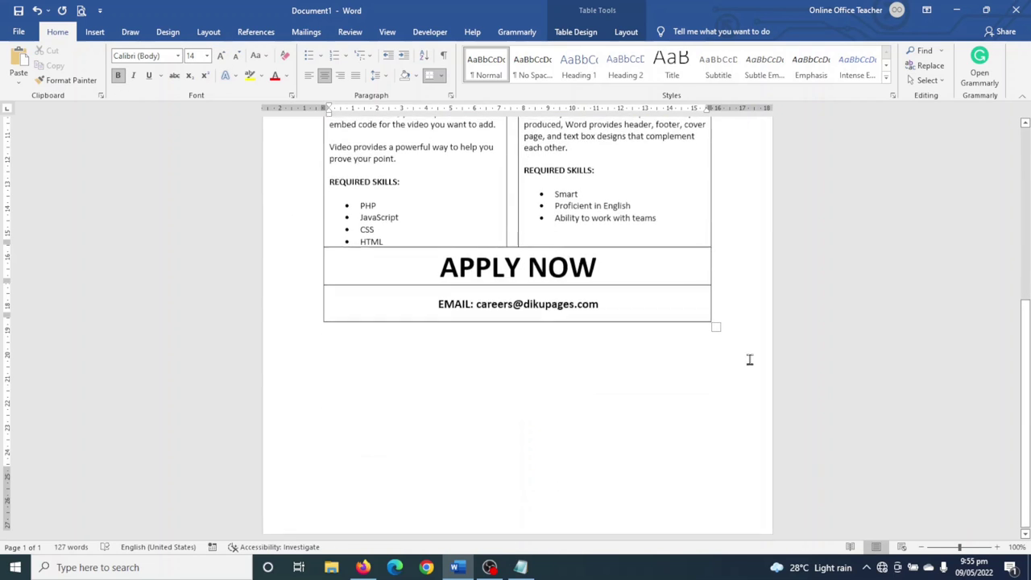
pyautogui.scroll(5, 465, 421)
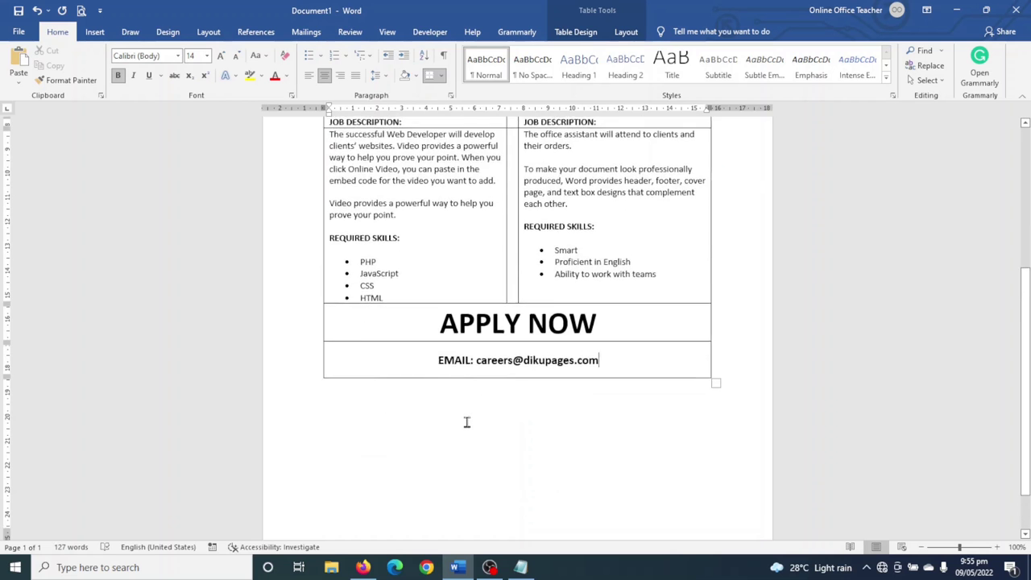
pyautogui.scroll(3, 587, 451)
pyautogui.scroll(-8, 585, 465)
pyautogui.scroll(8, 588, 454)
pyautogui.click(520, 211)
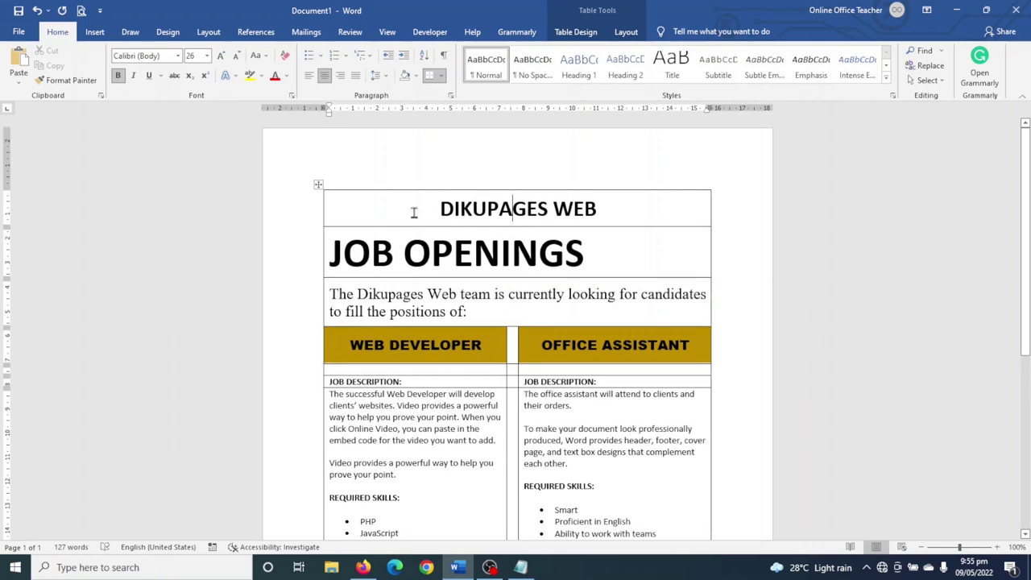
# - Raise the DIKUPAGES WEB title row and the intro sentence row each to 2.5 cm height
pyautogui.click(626, 33)
pyautogui.click(537, 53)
pyautogui.click(536, 52)
pyautogui.click(536, 52)
pyautogui.click(537, 52)
pyautogui.click(537, 52)
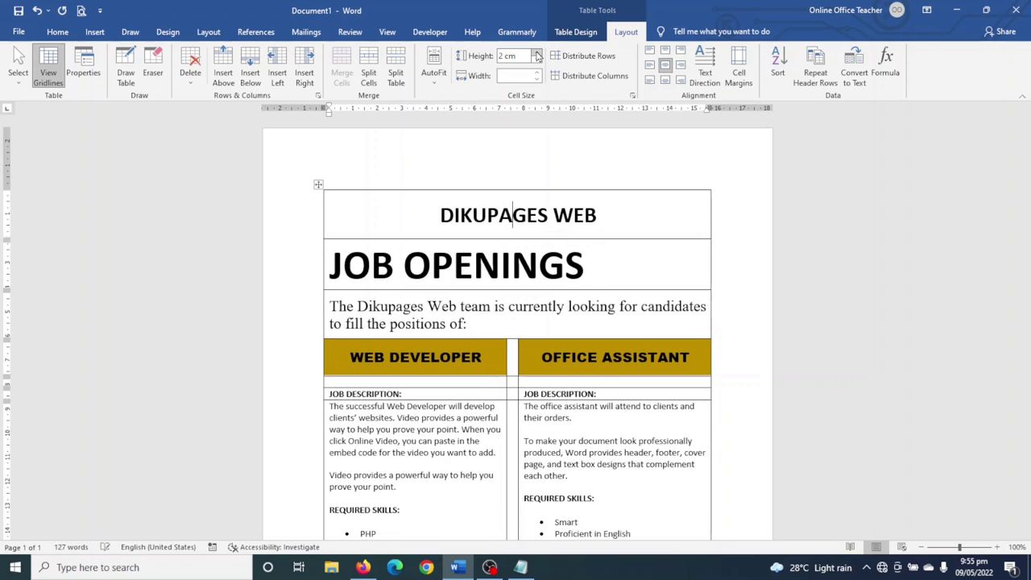
pyautogui.click(536, 52)
pyautogui.click(536, 52)
pyautogui.click(536, 53)
pyautogui.click(537, 52)
pyautogui.click(537, 52)
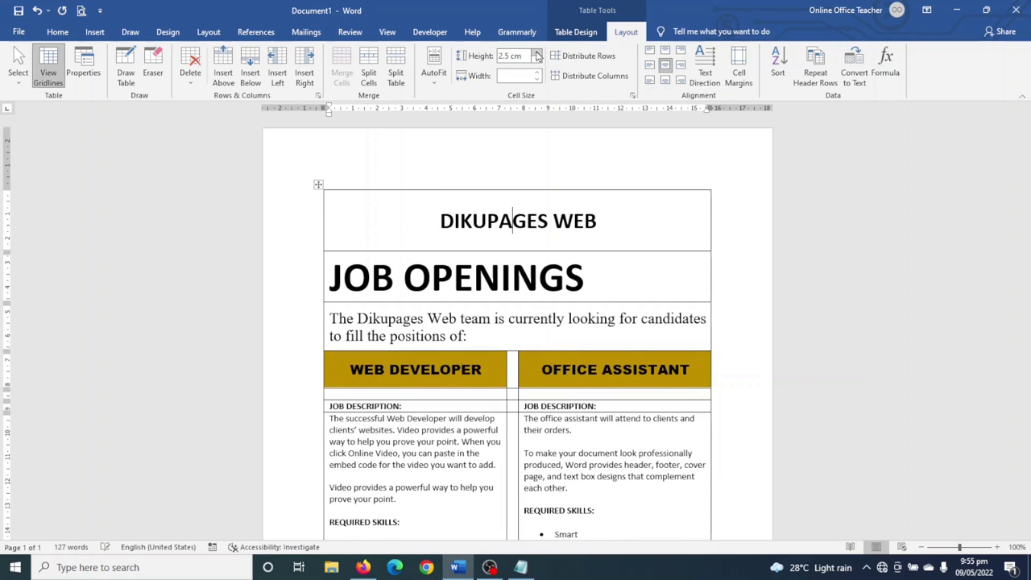
pyautogui.click(457, 323)
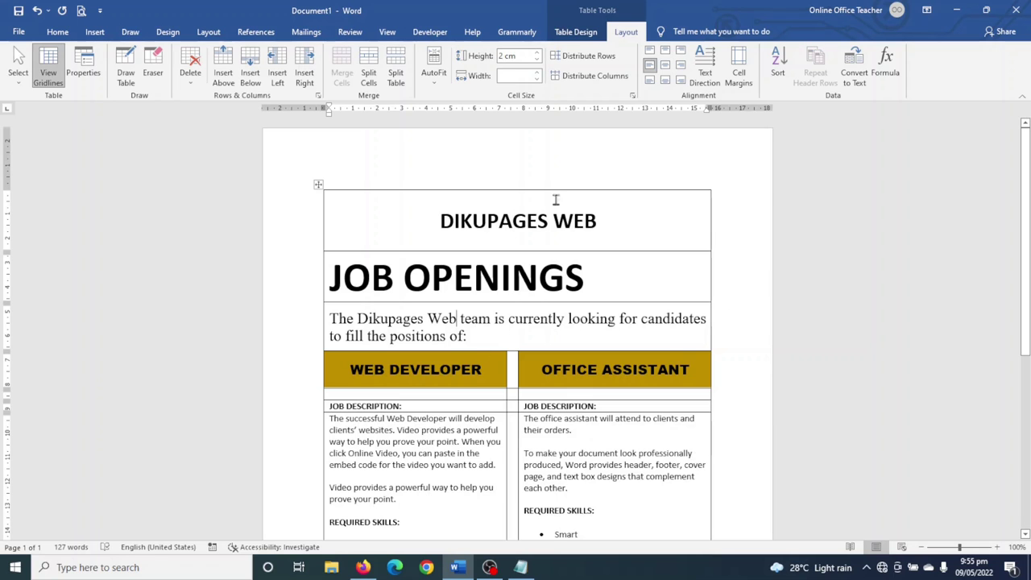
pyautogui.click(537, 53)
pyautogui.click(536, 52)
pyautogui.click(536, 53)
pyautogui.click(536, 52)
pyautogui.click(537, 52)
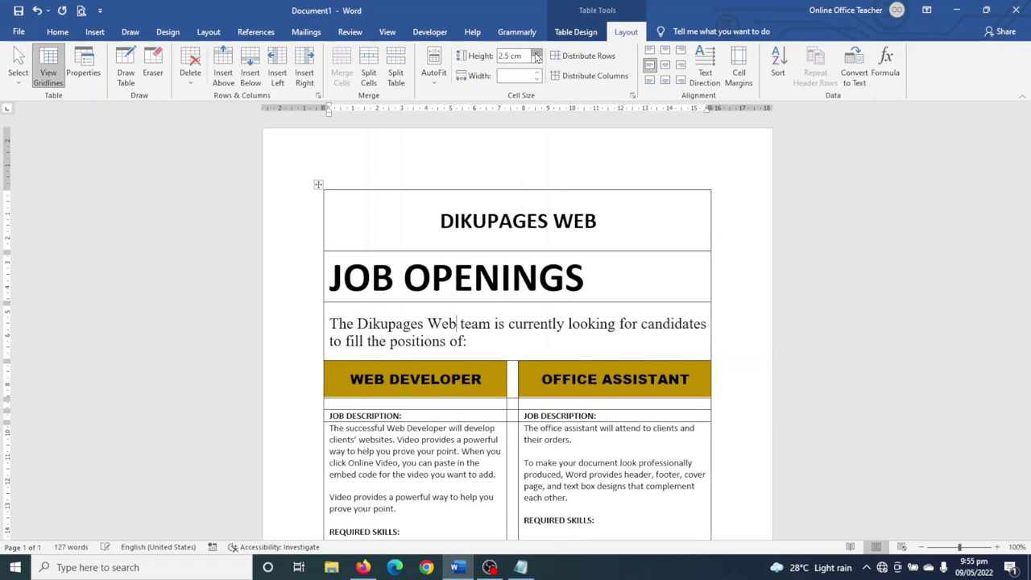
# - Select both job-description cells and raise their row height to 9 cm
pyautogui.scroll(-3, 506, 394)
pyautogui.moveTo(425, 357); pyautogui.dragTo(550, 367)
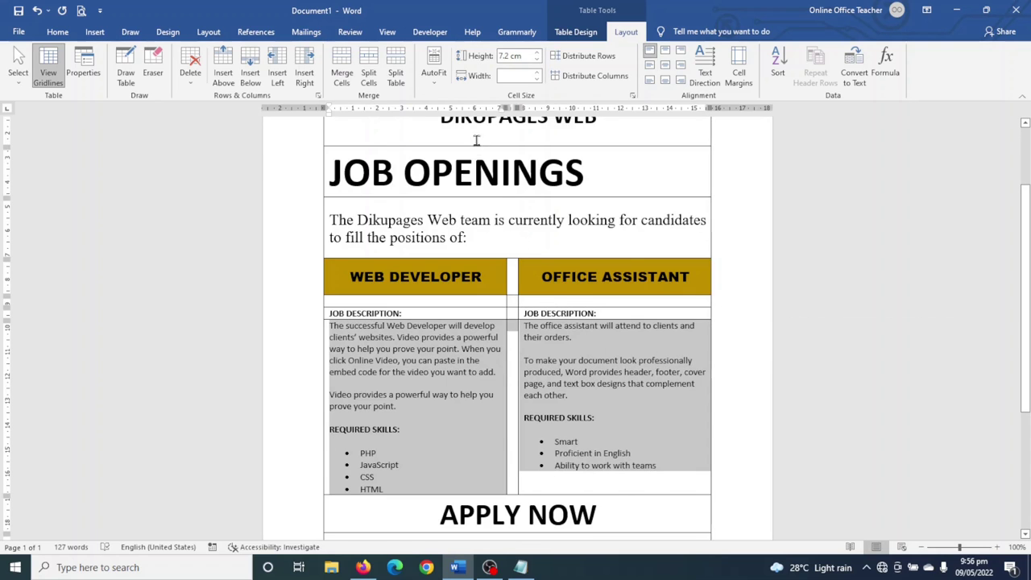
pyautogui.click(536, 53)
pyautogui.click(536, 52)
pyautogui.click(535, 52)
pyautogui.click(536, 52)
pyautogui.click(535, 52)
pyautogui.click(535, 53)
pyautogui.click(536, 53)
pyautogui.click(536, 52)
pyautogui.click(535, 52)
pyautogui.click(536, 52)
pyautogui.click(536, 53)
pyautogui.click(536, 52)
pyautogui.click(536, 53)
pyautogui.click(536, 53)
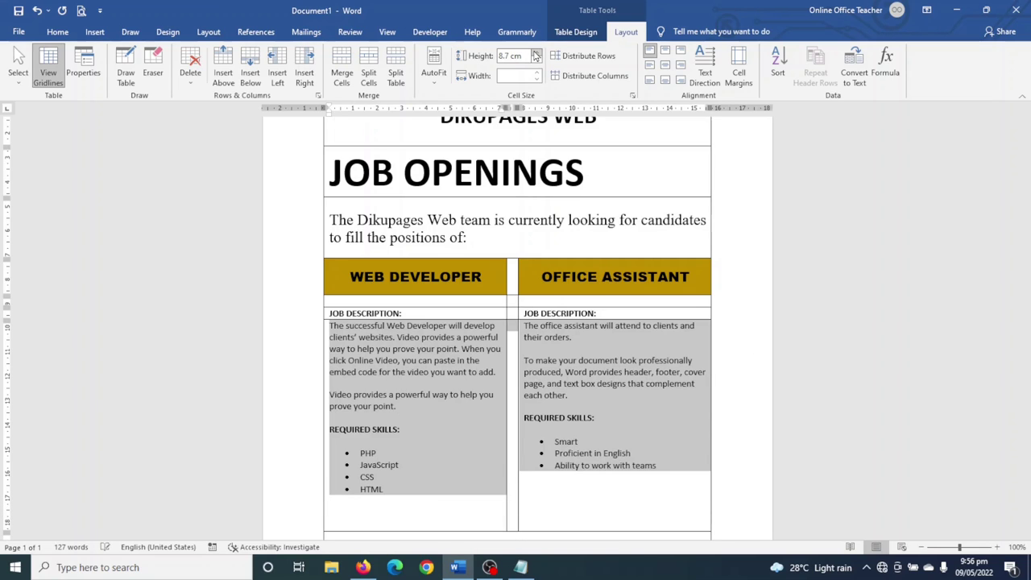
pyautogui.click(536, 52)
pyautogui.click(535, 53)
pyautogui.click(536, 52)
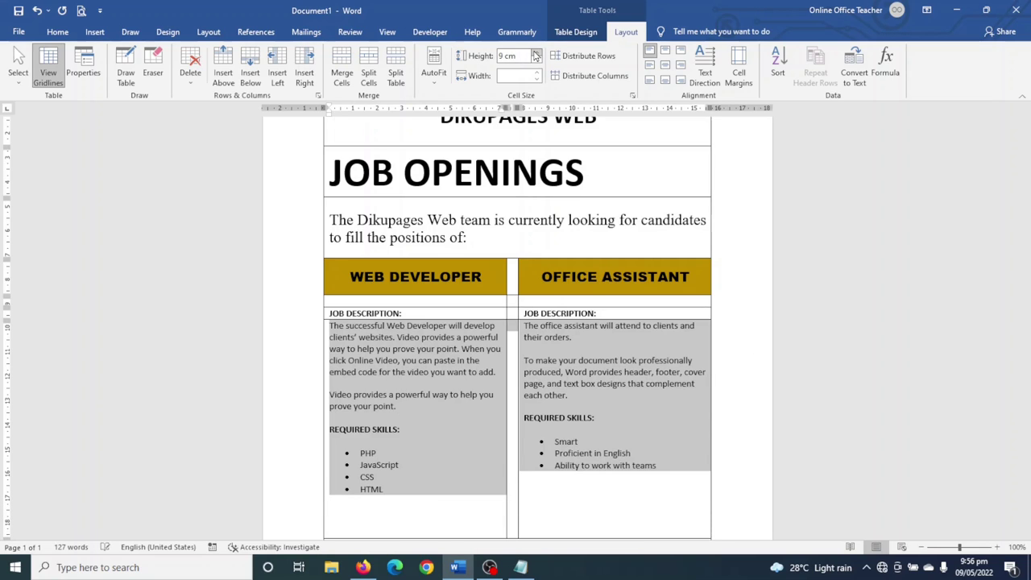
pyautogui.scroll(-3, 651, 277)
pyautogui.scroll(-2, 651, 278)
pyautogui.scroll(6, 677, 292)
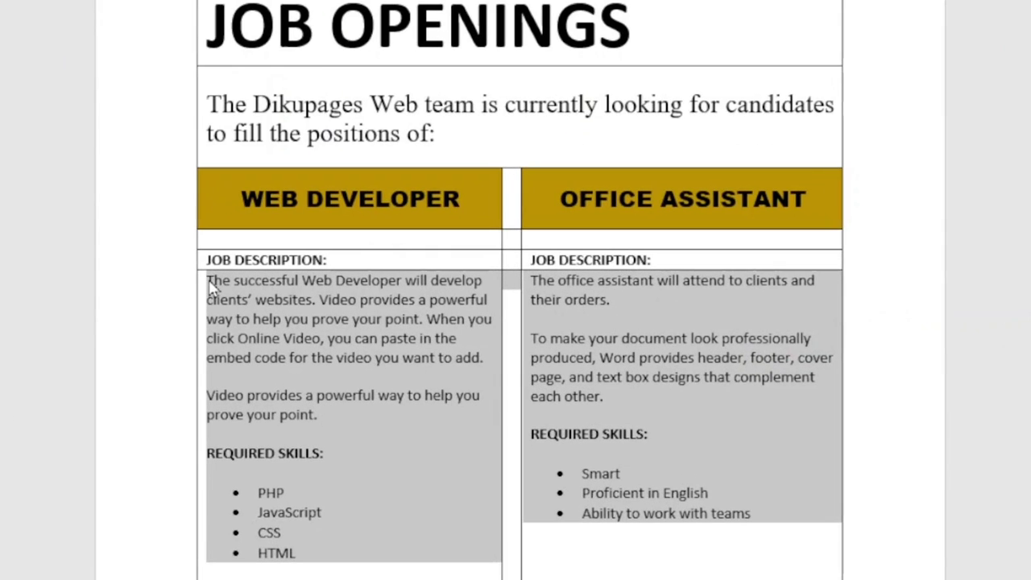
# - Insert a blank line above the Web Developer and Office Assistant descriptions
pyautogui.click(210, 282)
pyautogui.press('Return')
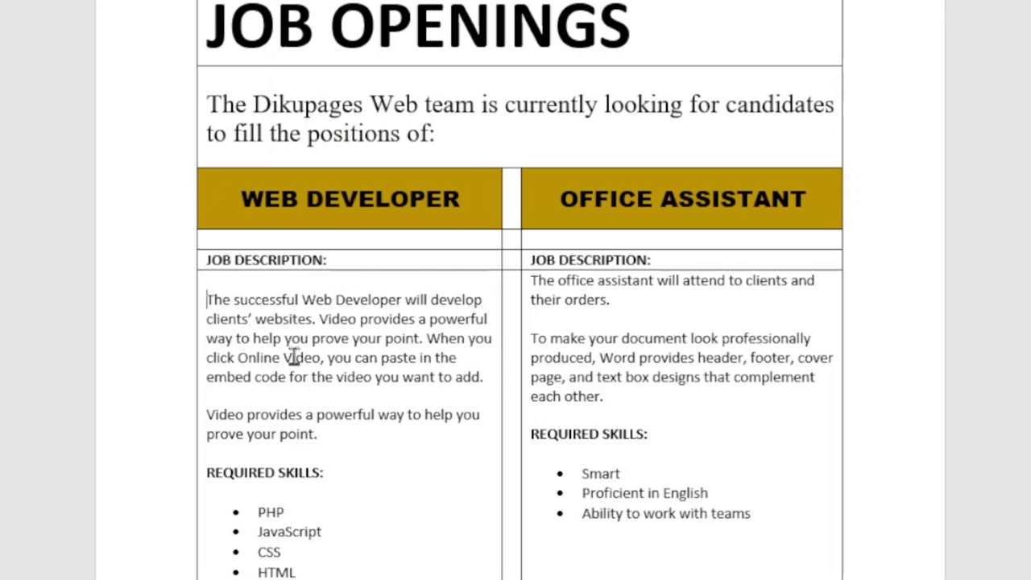
pyautogui.click(534, 284)
pyautogui.press('Return')
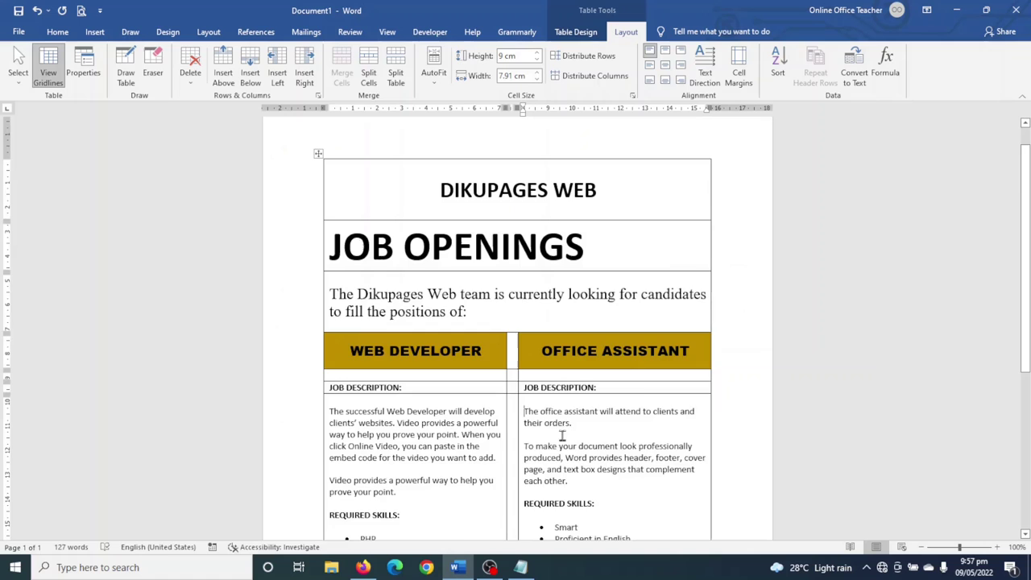
# - Raise the APPLY NOW row height to 2.5 cm
pyautogui.scroll(-5, 540, 335)
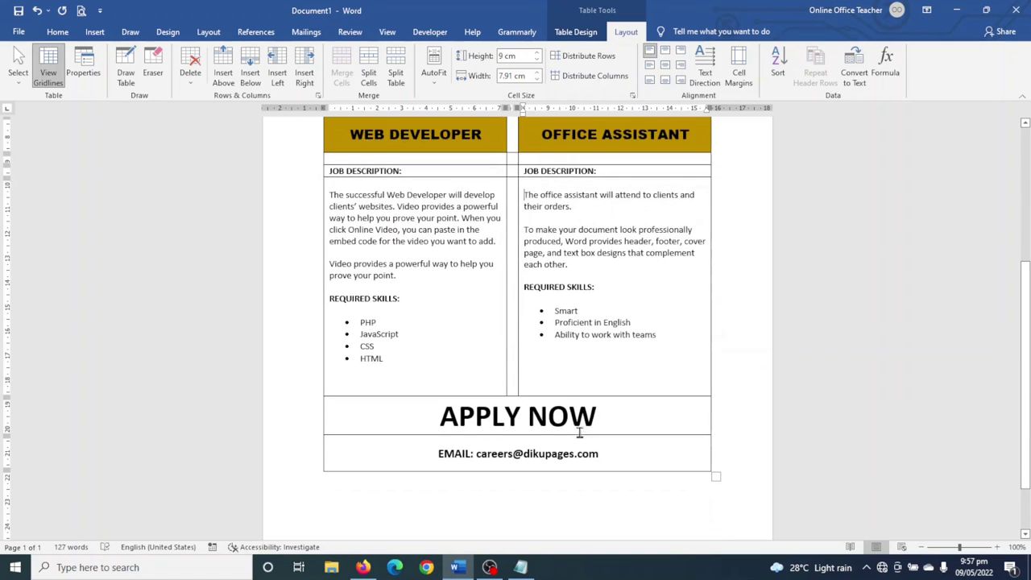
pyautogui.click(512, 417)
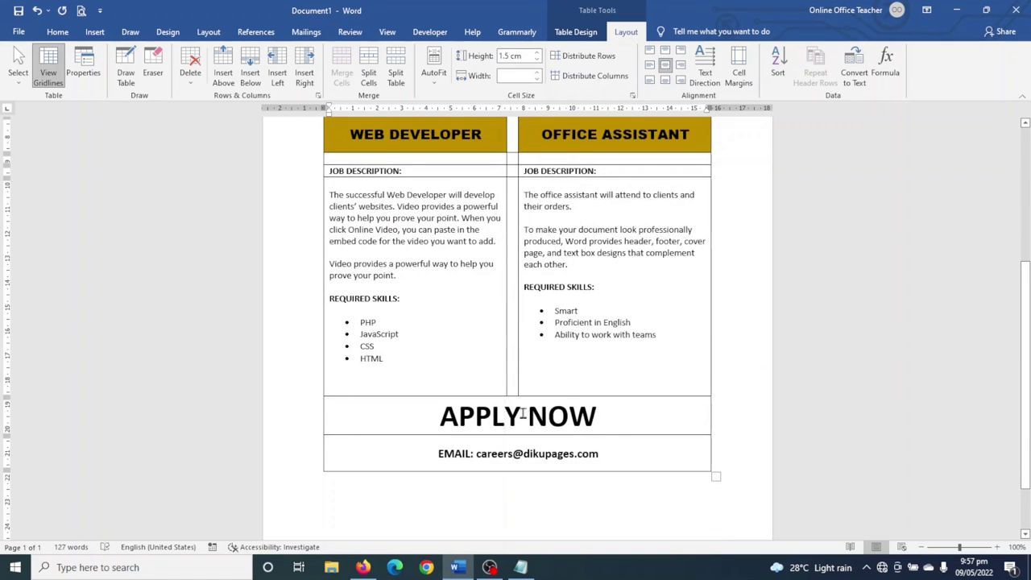
pyautogui.click(536, 52)
pyautogui.click(536, 52)
pyautogui.click(536, 52)
pyautogui.click(536, 52)
pyautogui.click(536, 52)
pyautogui.click(535, 53)
pyautogui.click(535, 52)
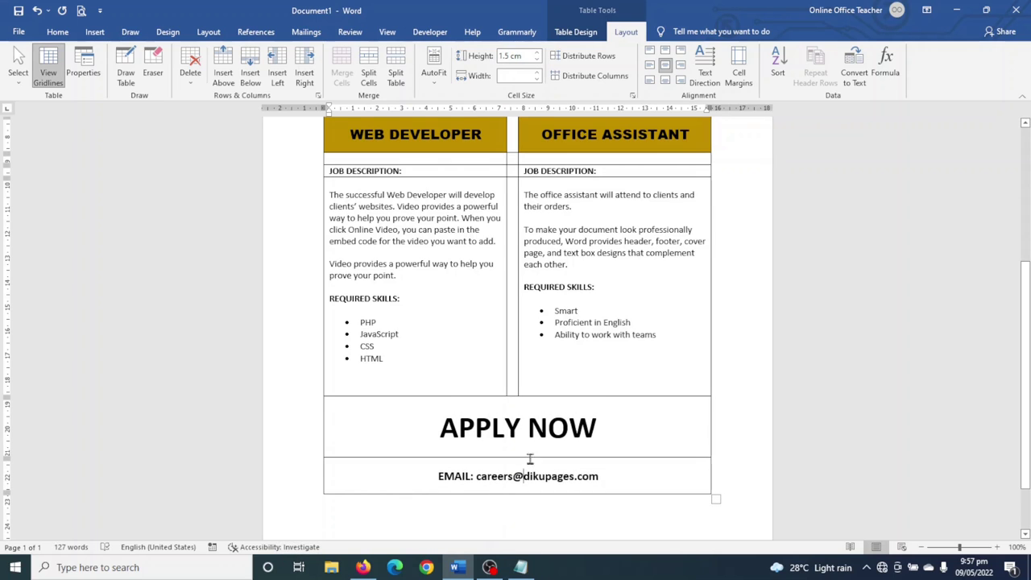
# - Raise the email row height to 2.5 cm
pyautogui.click(536, 52)
pyautogui.click(536, 53)
pyautogui.click(535, 52)
pyautogui.click(536, 53)
pyautogui.click(535, 53)
pyautogui.click(536, 52)
pyautogui.click(535, 53)
pyautogui.click(536, 52)
pyautogui.click(537, 53)
pyautogui.click(538, 53)
pyautogui.scroll(-2, 692, 330)
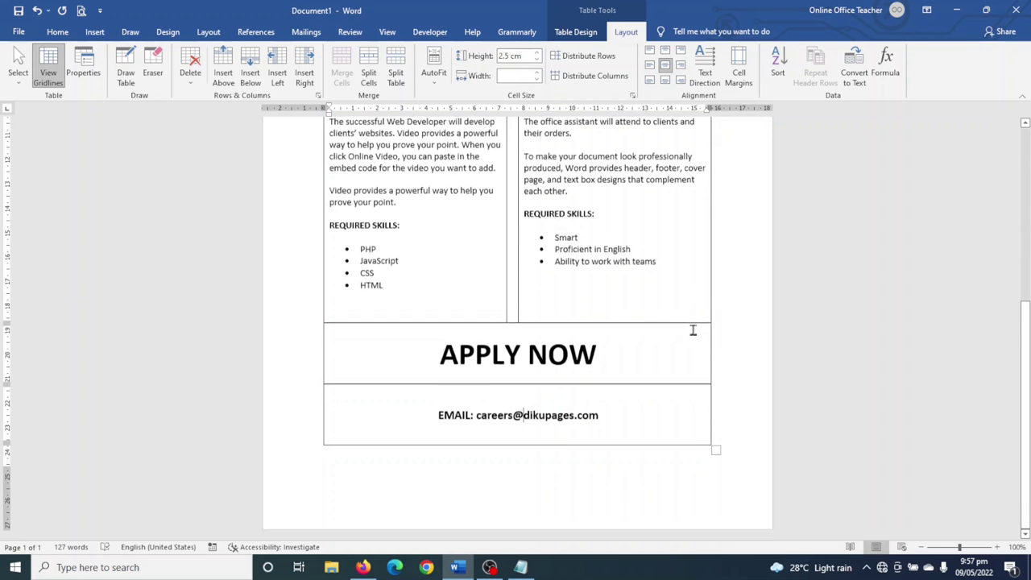
pyautogui.scroll(5, 660, 314)
pyautogui.scroll(-3, 629, 298)
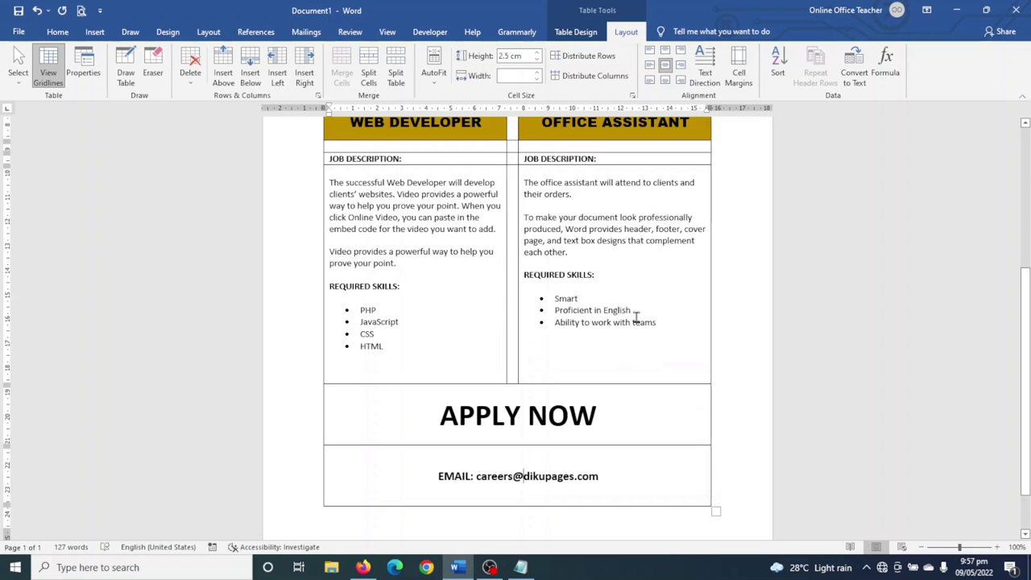
pyautogui.scroll(4, 637, 317)
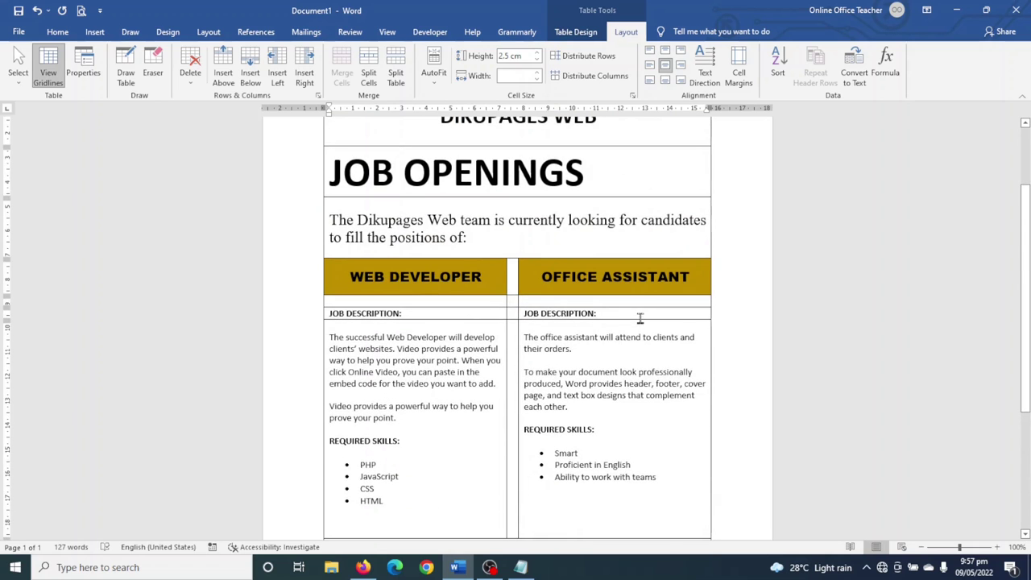
# - Shade the DIKUPAGES WEB title row dark gold
pyautogui.scroll(-3, 640, 320)
pyautogui.scroll(5, 640, 320)
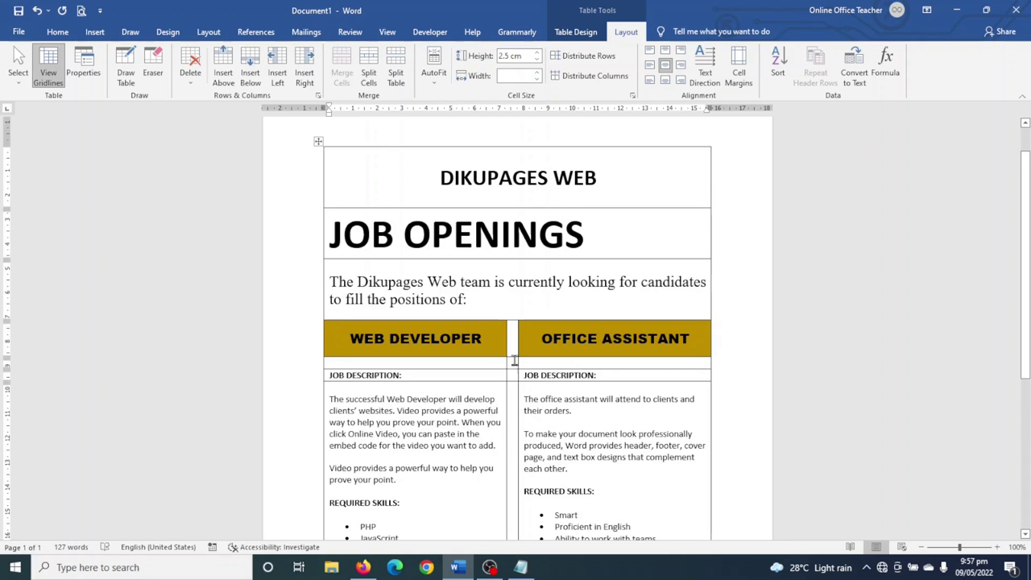
pyautogui.click(514, 178)
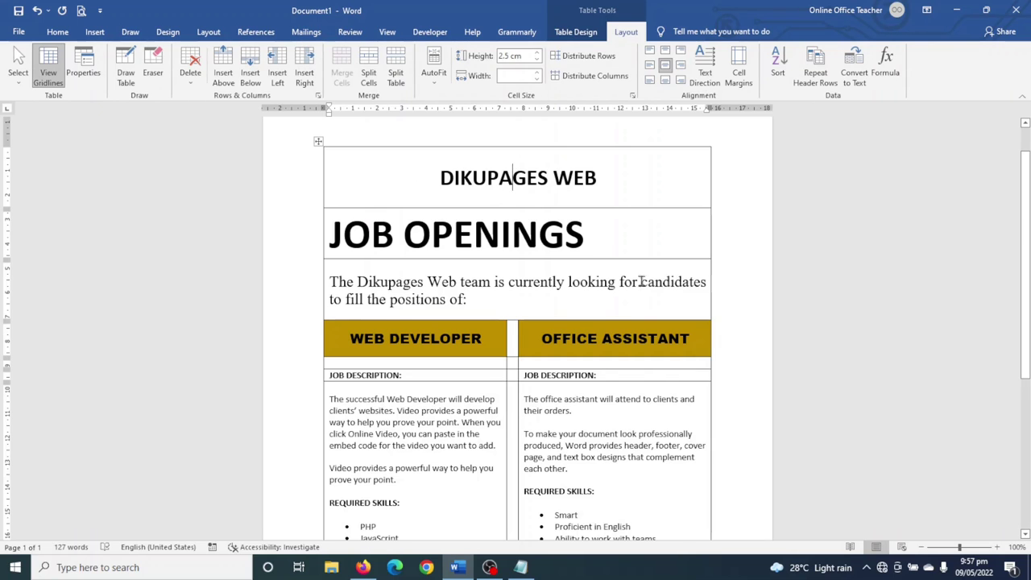
pyautogui.click(575, 31)
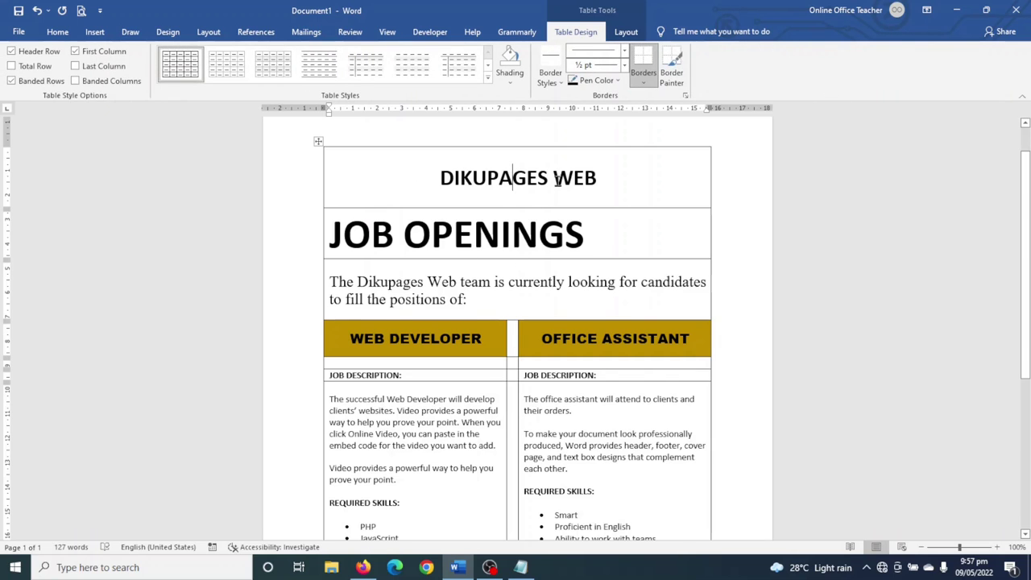
pyautogui.click(509, 76)
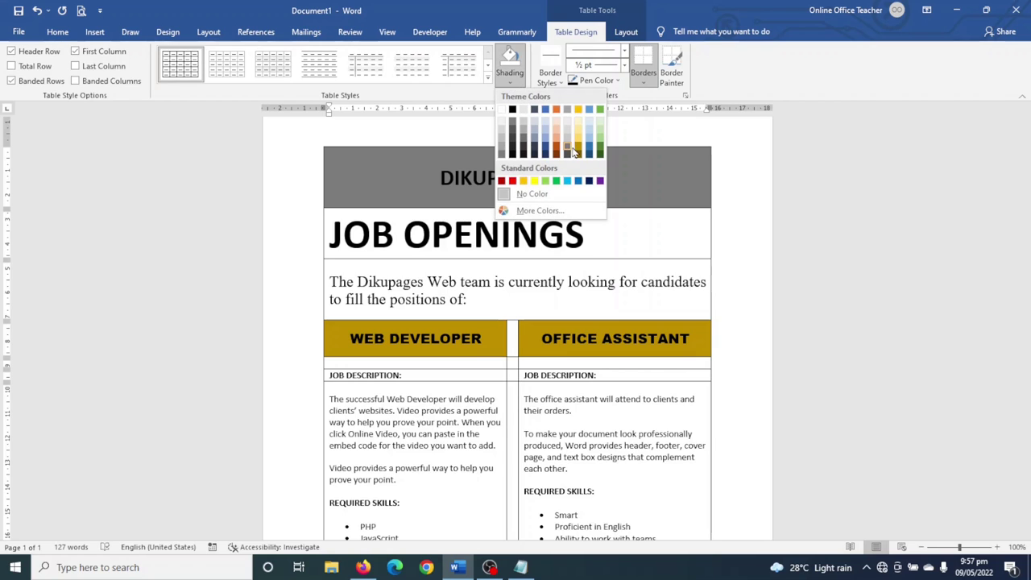
pyautogui.click(578, 152)
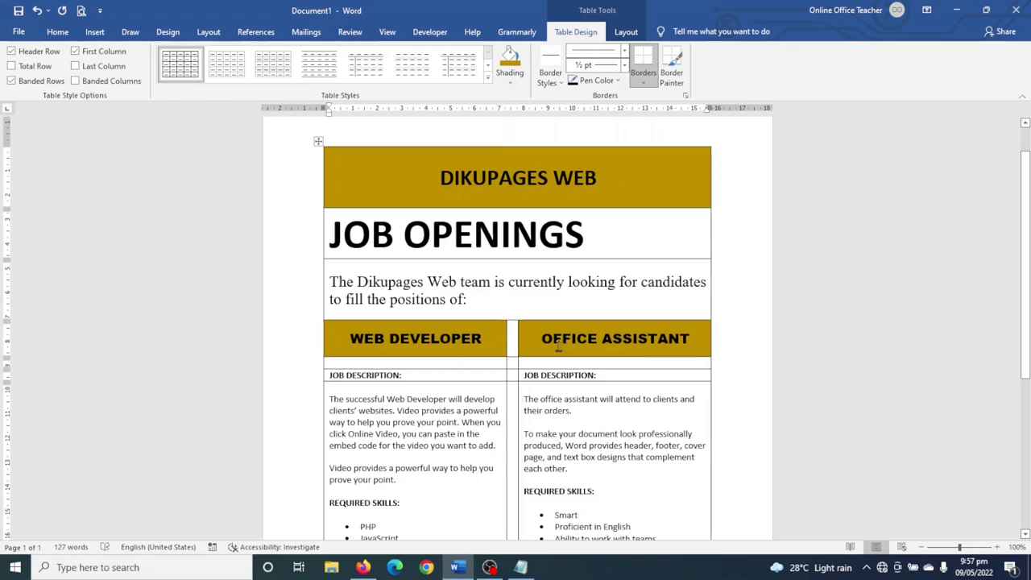
# - Shade the WEB DEVELOPER and OFFICE ASSISTANT header cells light gold
pyautogui.click(407, 339)
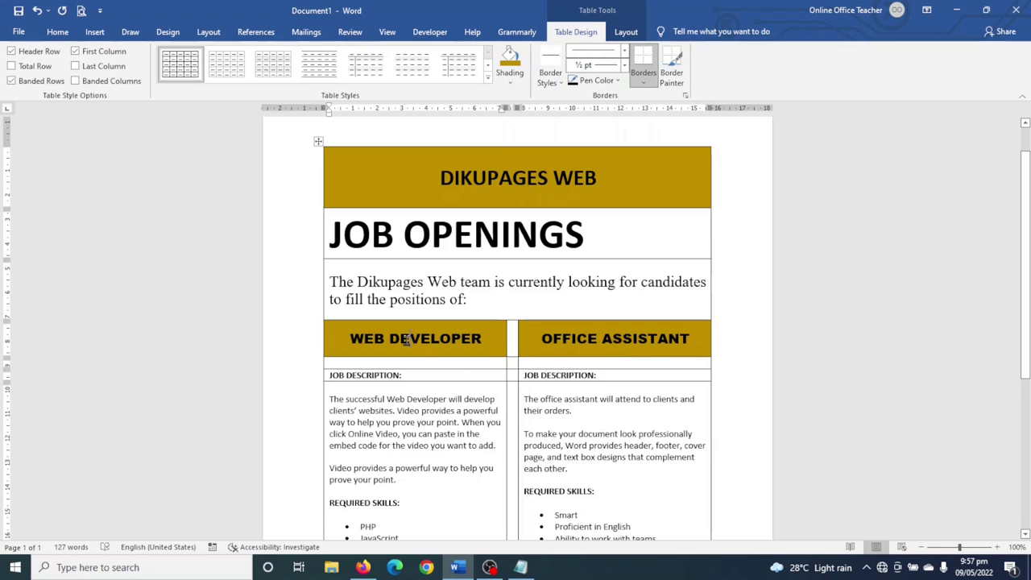
pyautogui.click(506, 83)
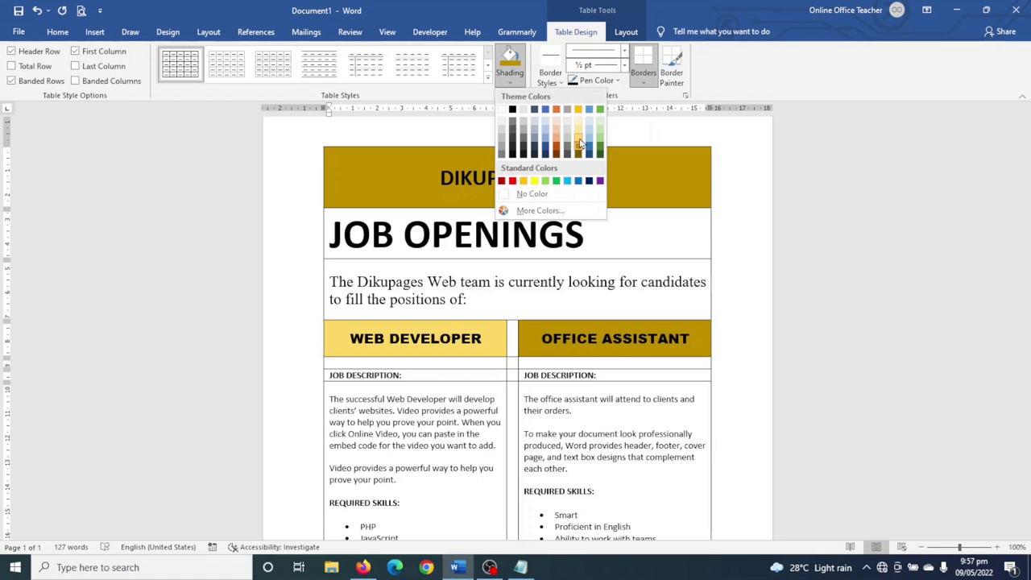
pyautogui.click(578, 130)
pyautogui.click(573, 348)
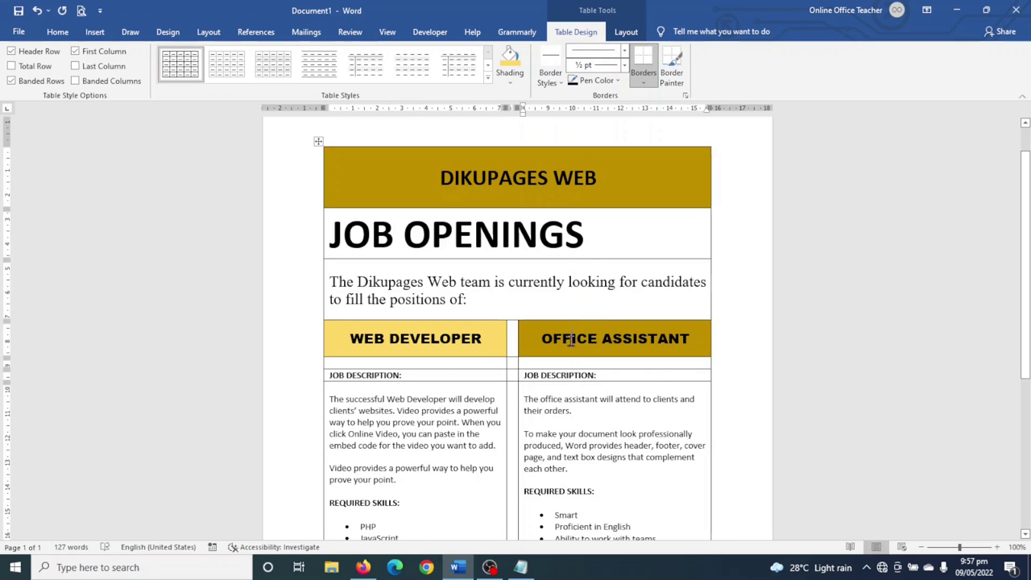
pyautogui.click(510, 61)
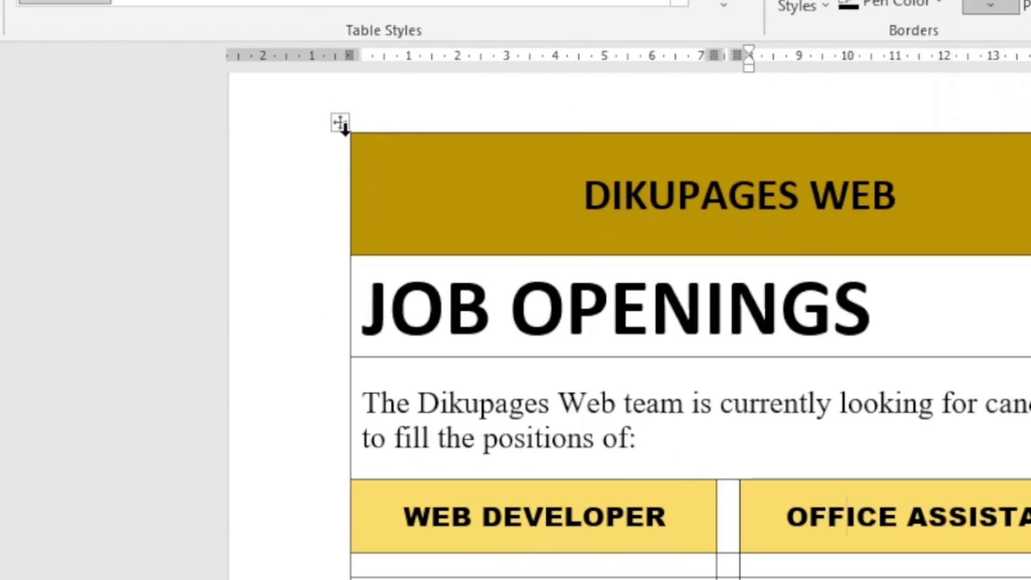
# - Apply No Border to the entire flyer table, then deselect it
pyautogui.click(342, 124)
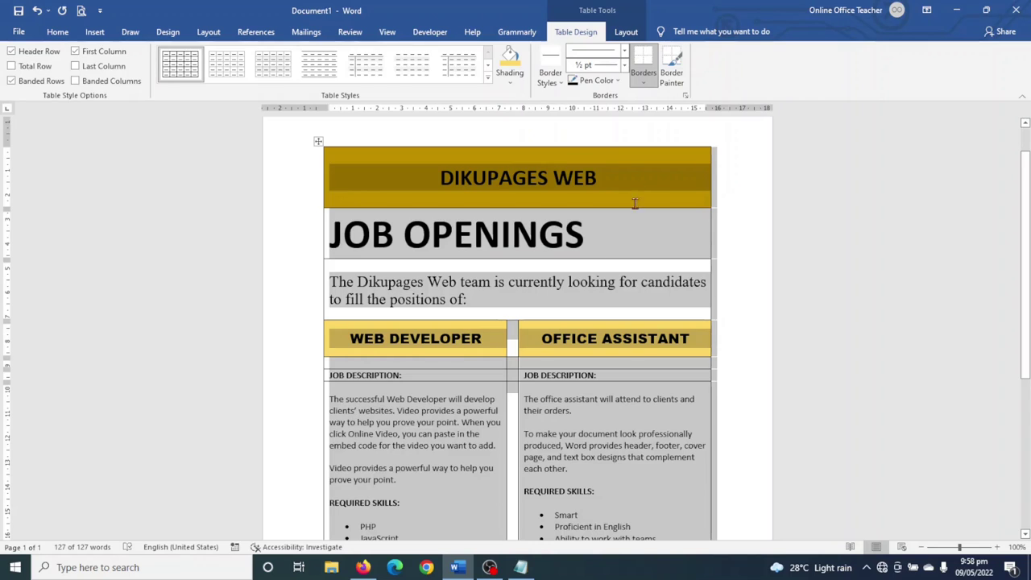
pyautogui.click(642, 84)
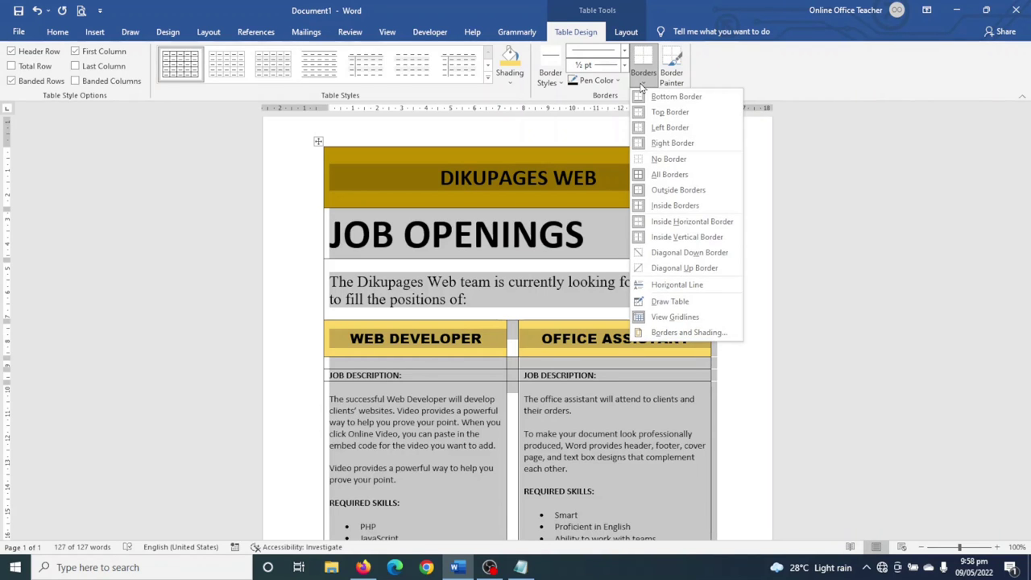
pyautogui.click(655, 160)
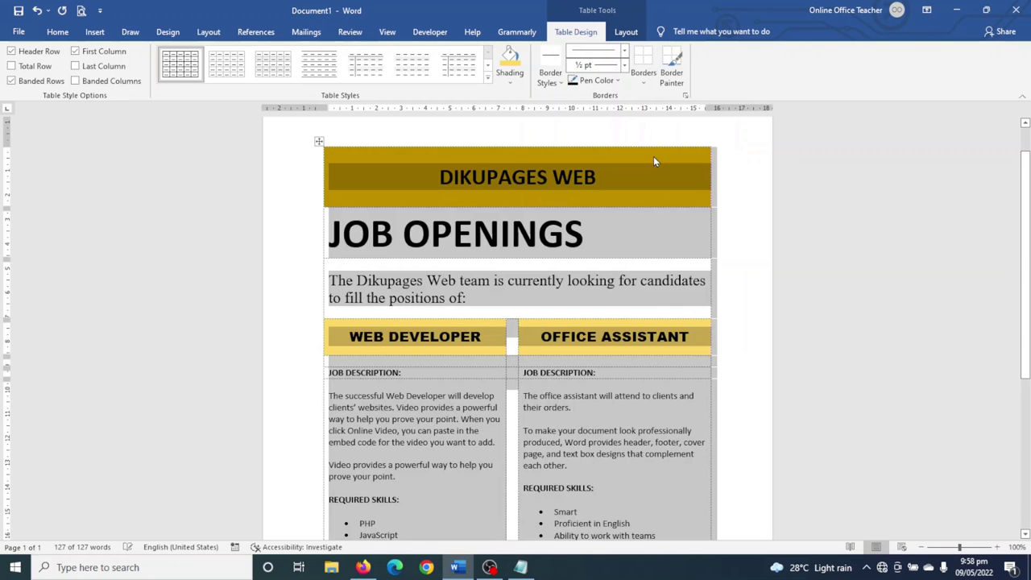
pyautogui.scroll(-2, 592, 505)
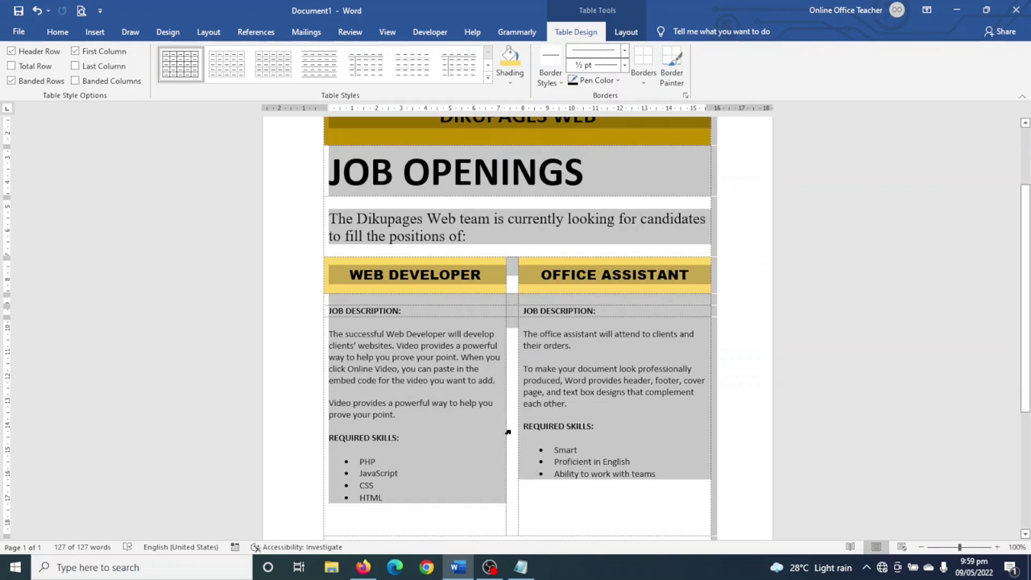
pyautogui.click(423, 310)
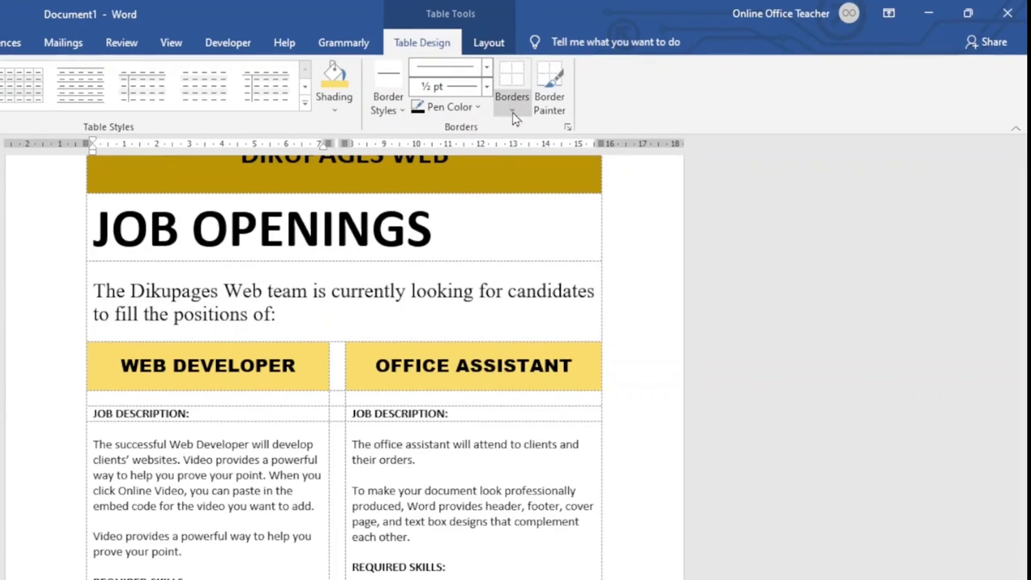
# - Give the JOB DESCRIPTION cell a top border and set line weight to 3 pt
pyautogui.click(512, 113)
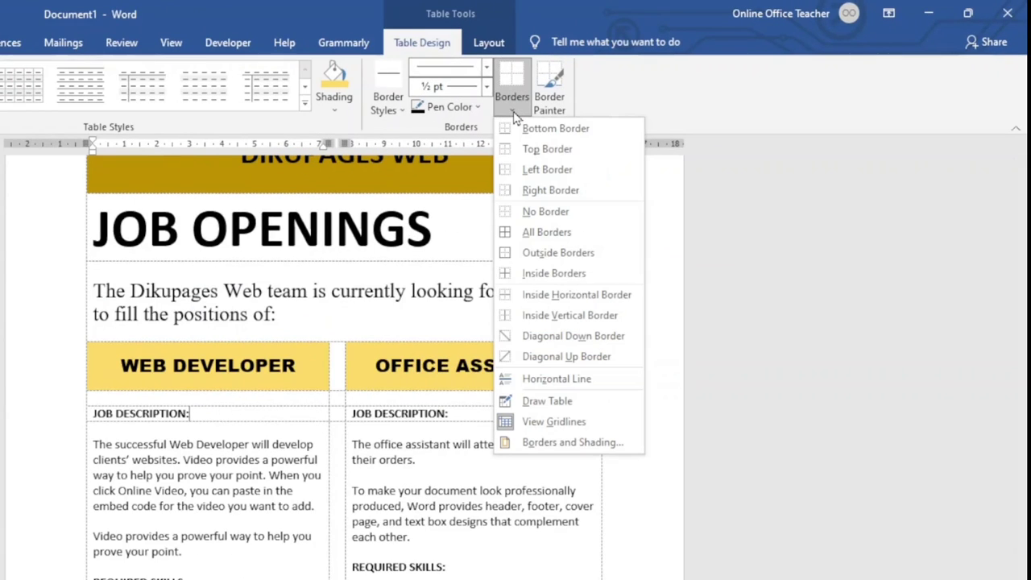
pyautogui.click(531, 149)
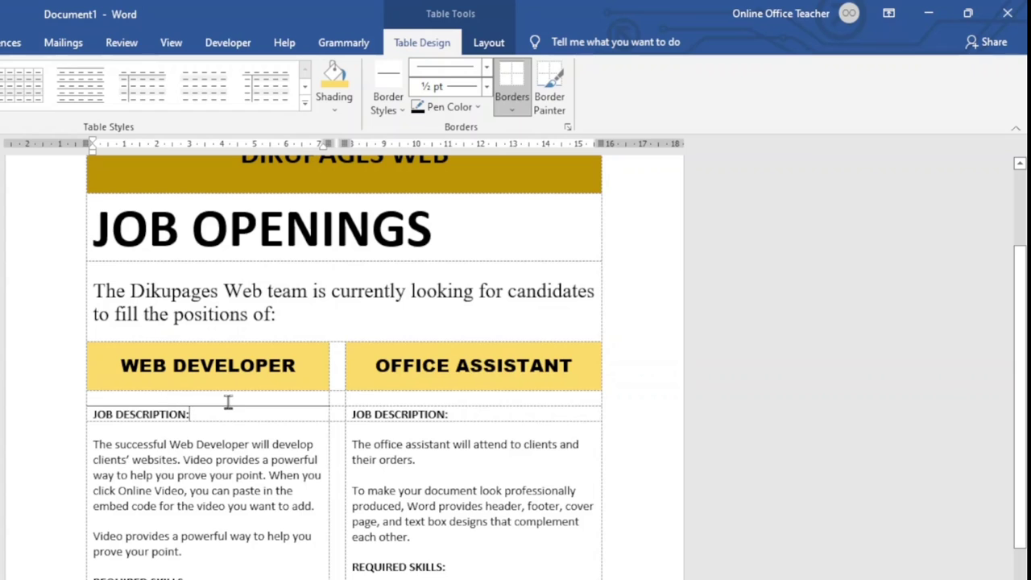
pyautogui.click(487, 87)
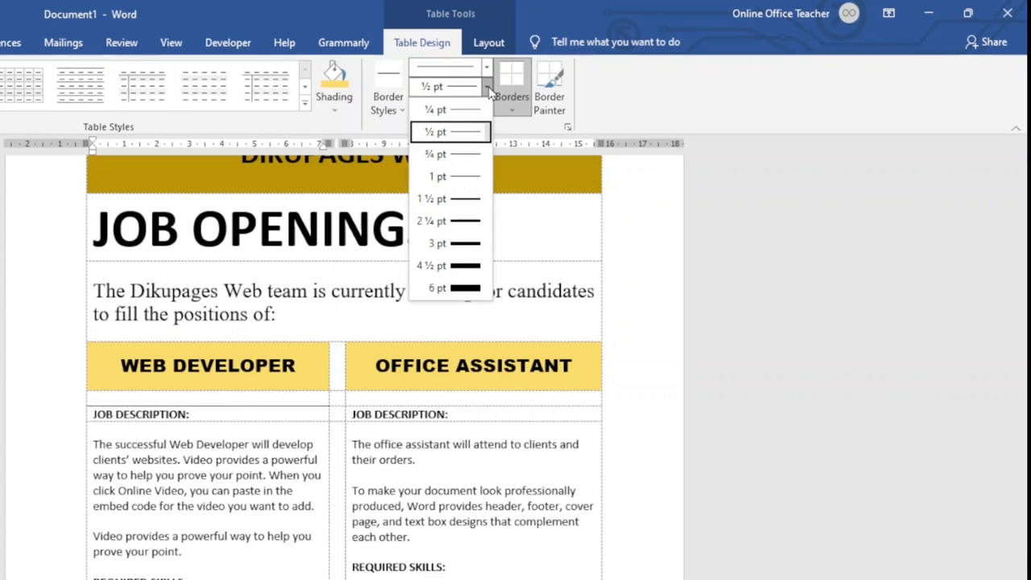
pyautogui.click(465, 244)
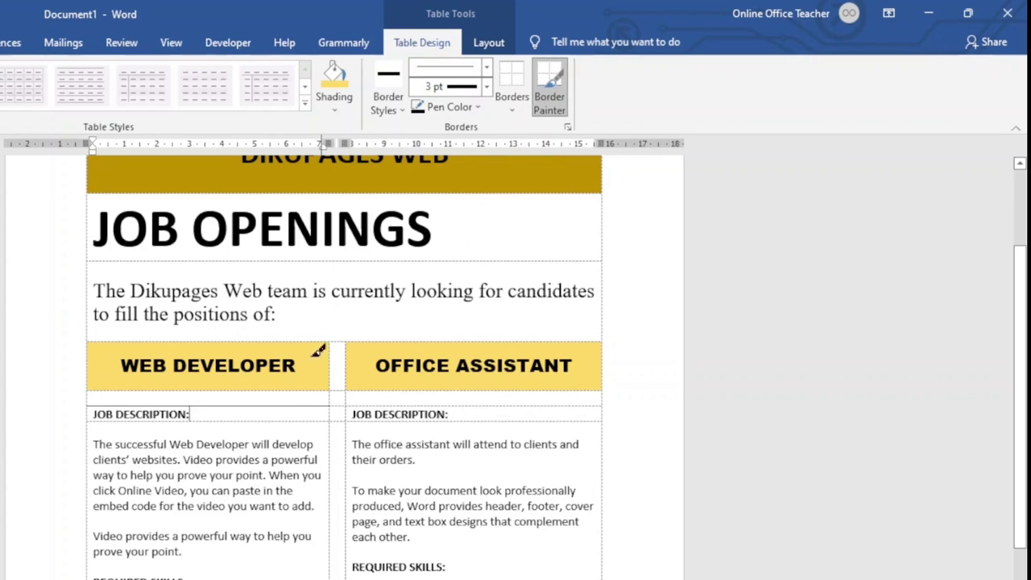
# - Paint 3 pt lines under both job headers and above the APPLY NOW row
pyautogui.click(278, 404)
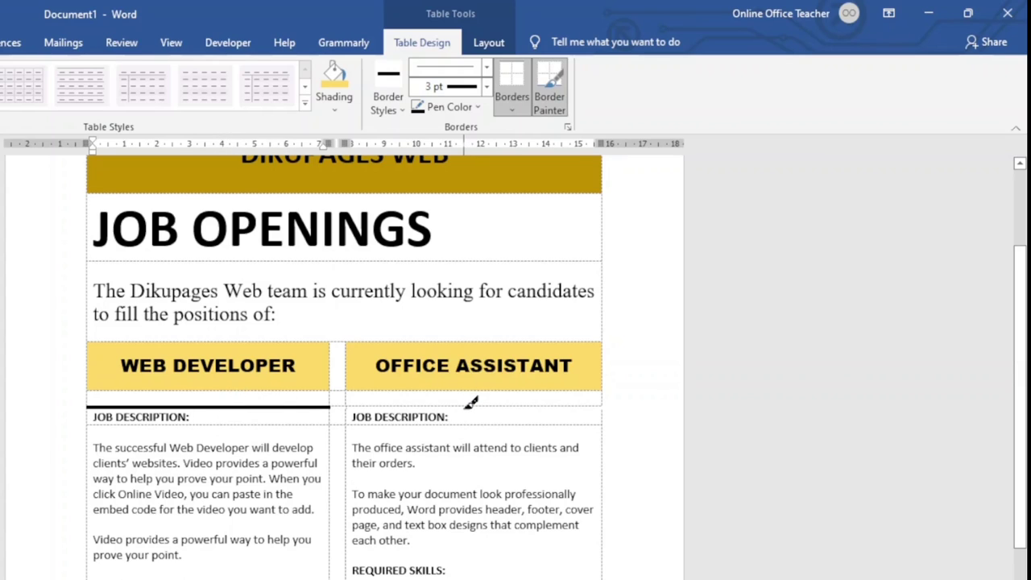
pyautogui.click(468, 405)
pyautogui.scroll(-3, 476, 451)
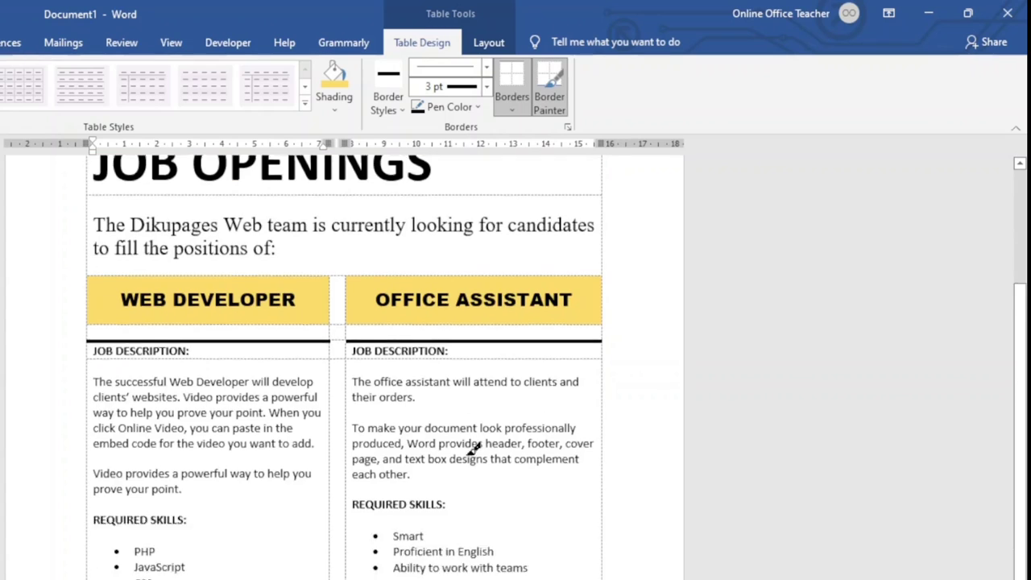
pyautogui.scroll(-1, 473, 451)
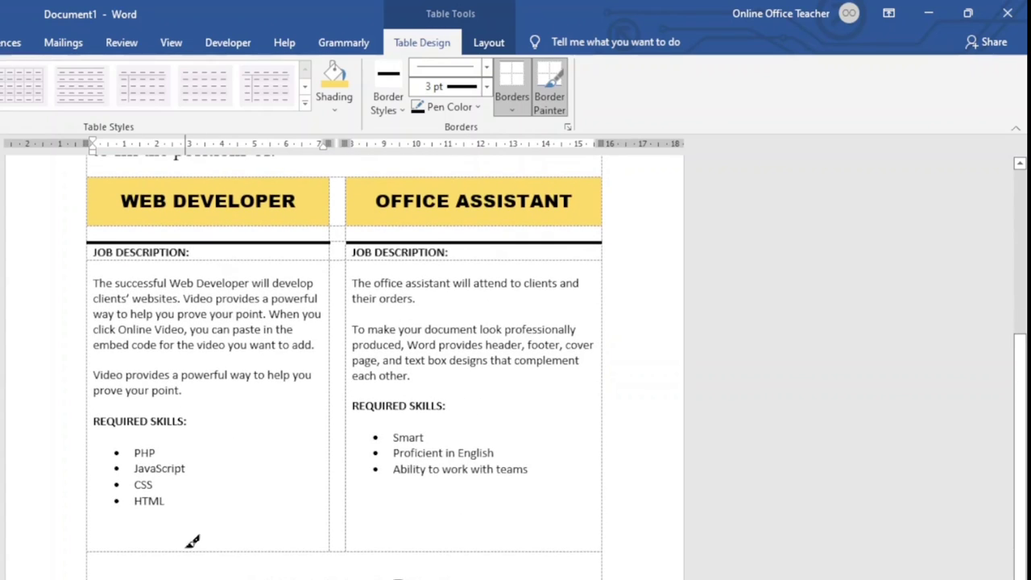
pyautogui.moveTo(193, 545)
pyautogui.mouseDown()
pyautogui.moveTo(449, 555)
pyautogui.moveTo(478, 543)
pyautogui.mouseUp()
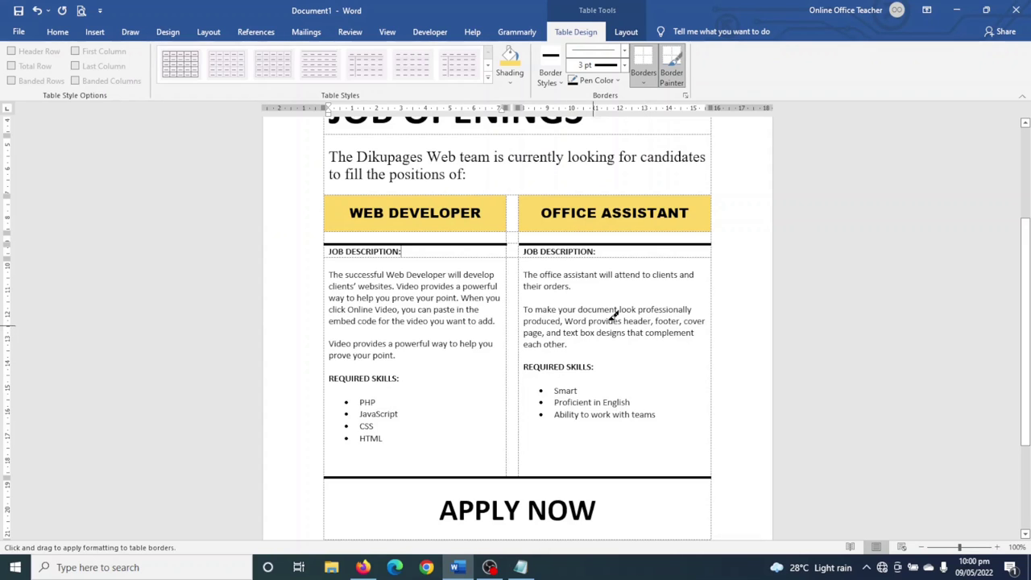
pyautogui.click(677, 63)
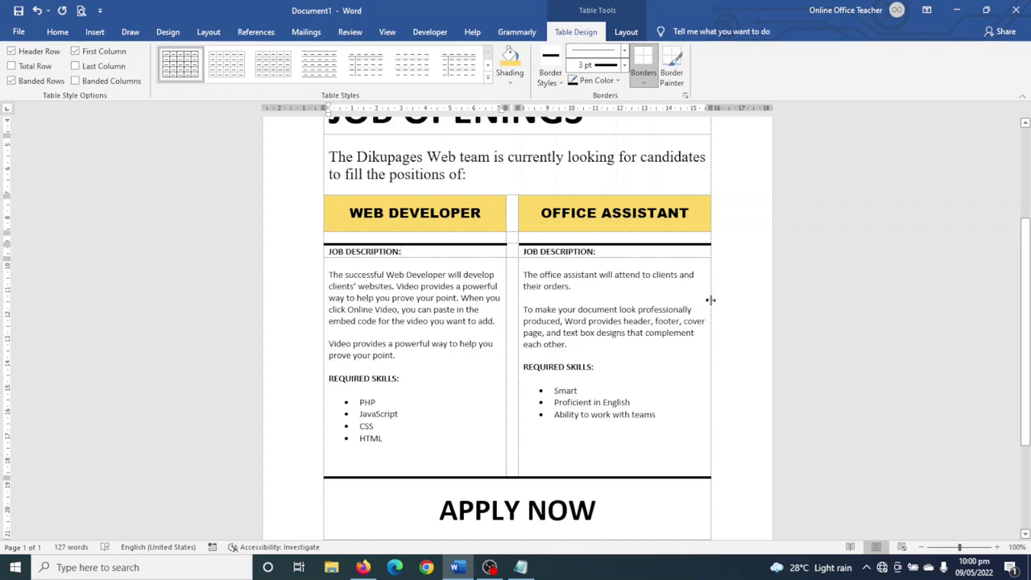
# - Zoom out until the whole one-page flyer fits on screen
pyautogui.scroll(4, 710, 300)
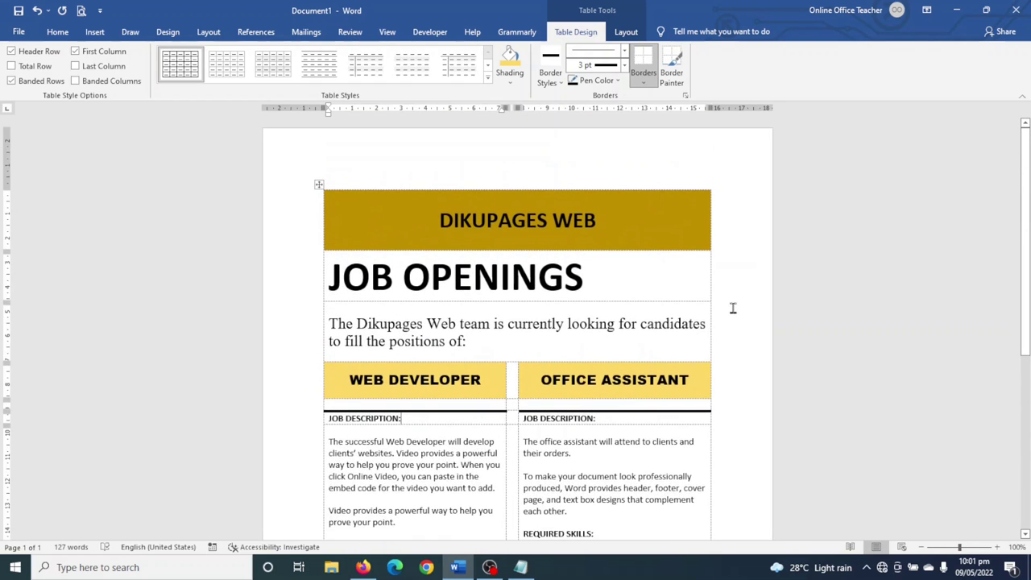
pyautogui.click(922, 548)
pyautogui.click(923, 548)
pyautogui.click(922, 548)
pyautogui.click(922, 548)
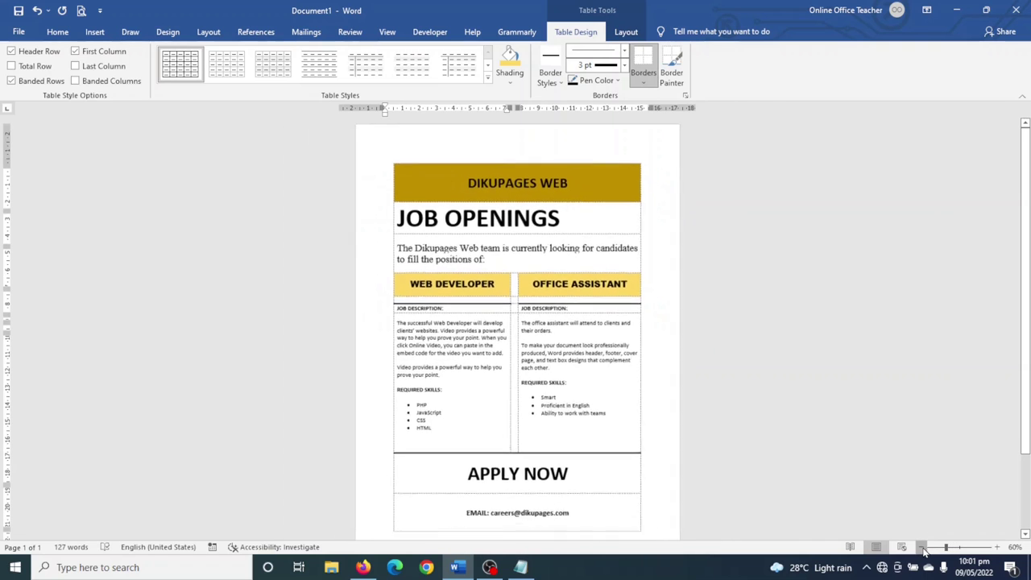
pyautogui.click(647, 400)
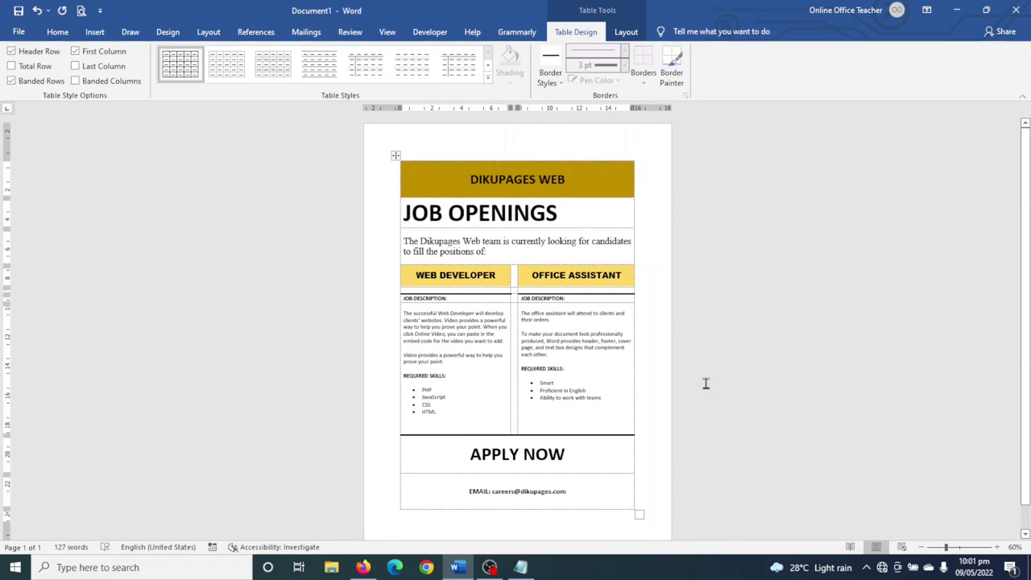